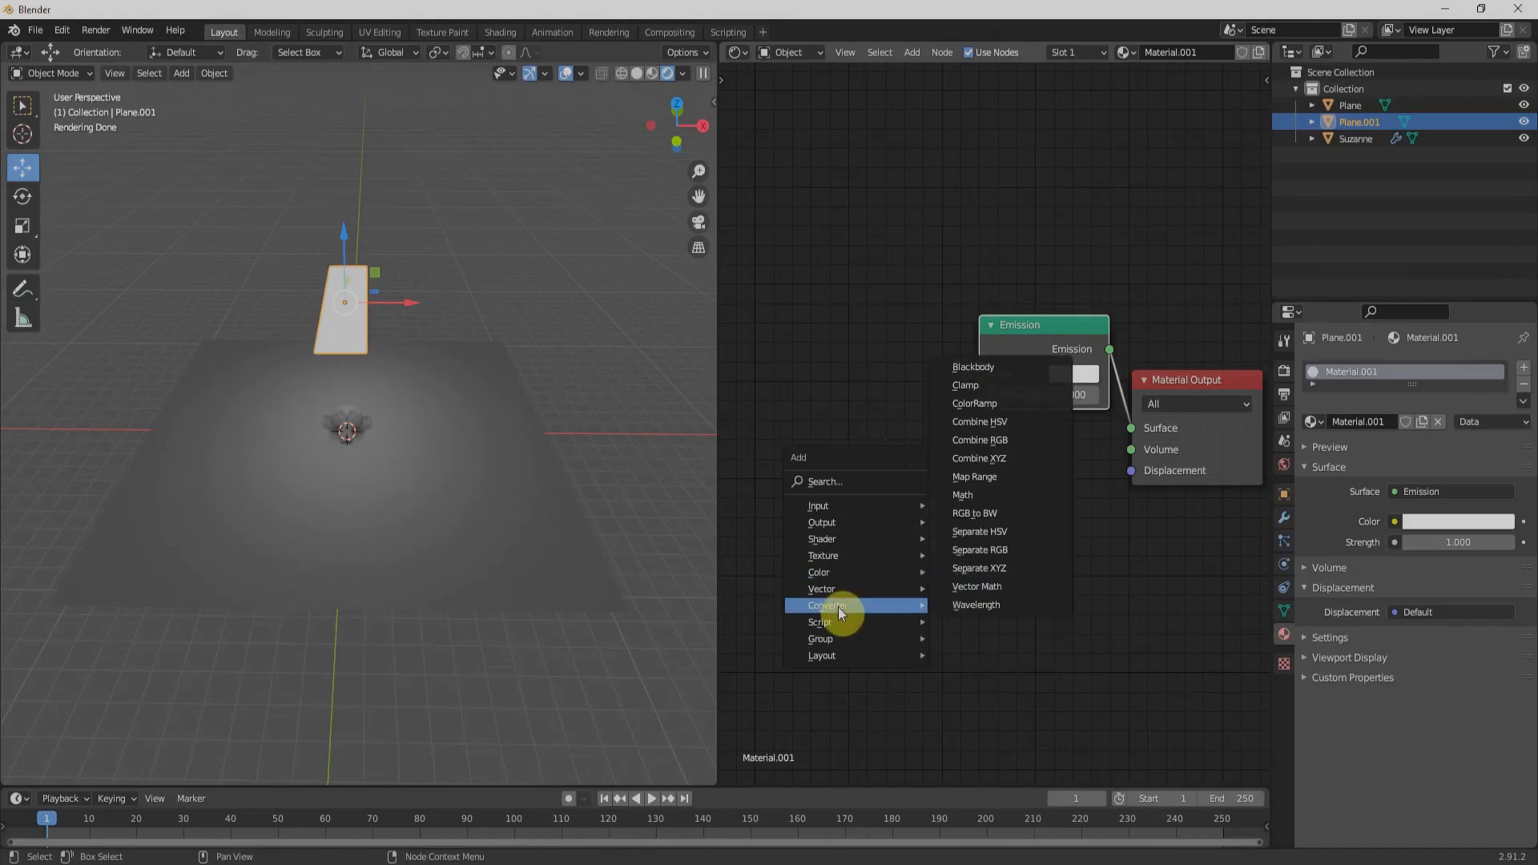
left_click(842, 608)
left_click(773, 340)
left_click_drag(913, 374, 979, 374)
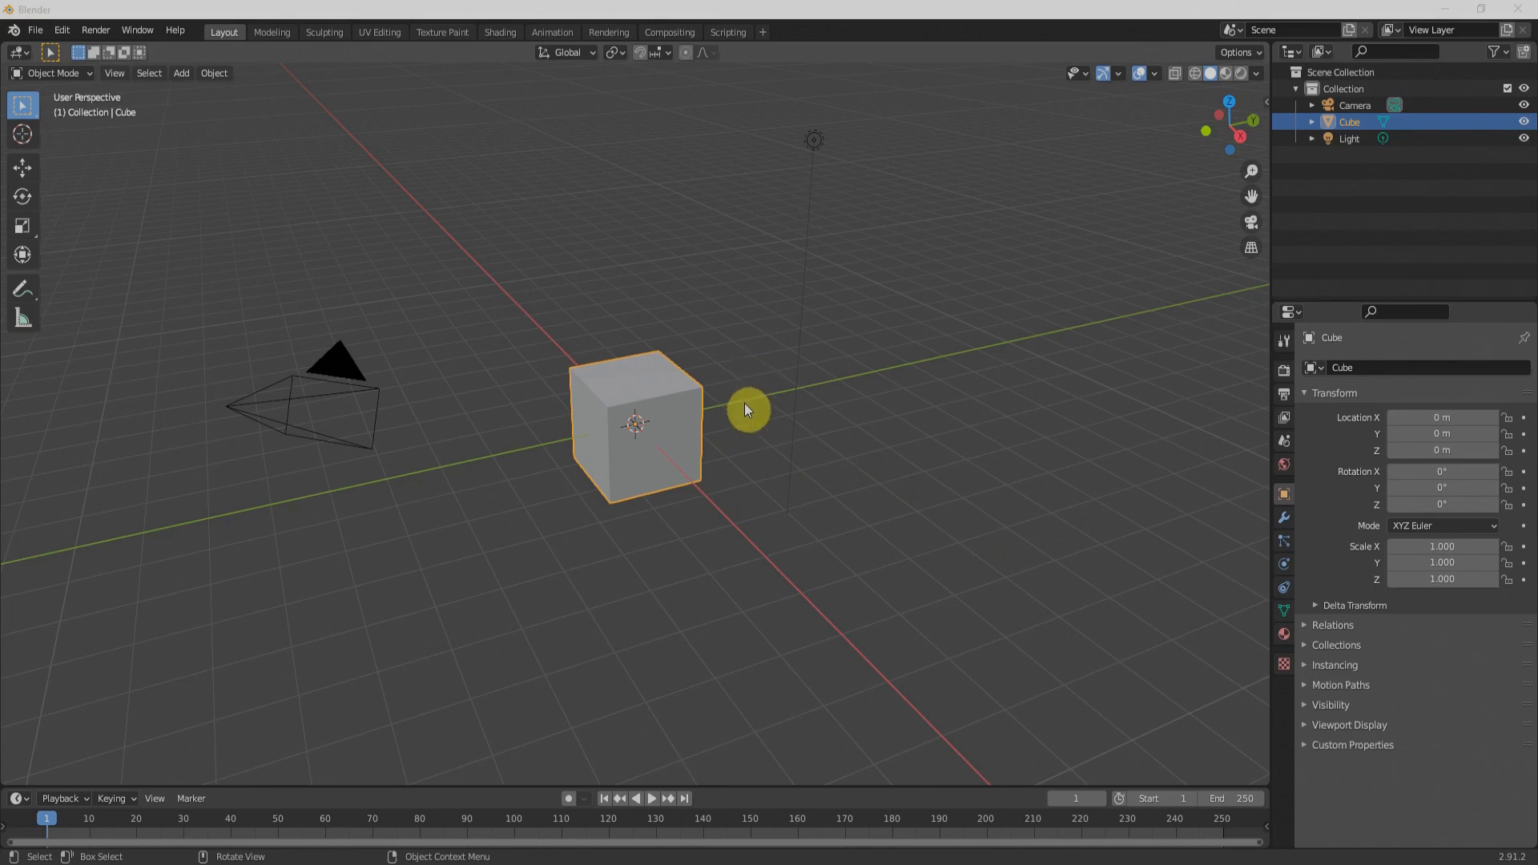
- Delete all the default objects in the scene: the camera, the cube and the light
key("alt+a")
key("a")
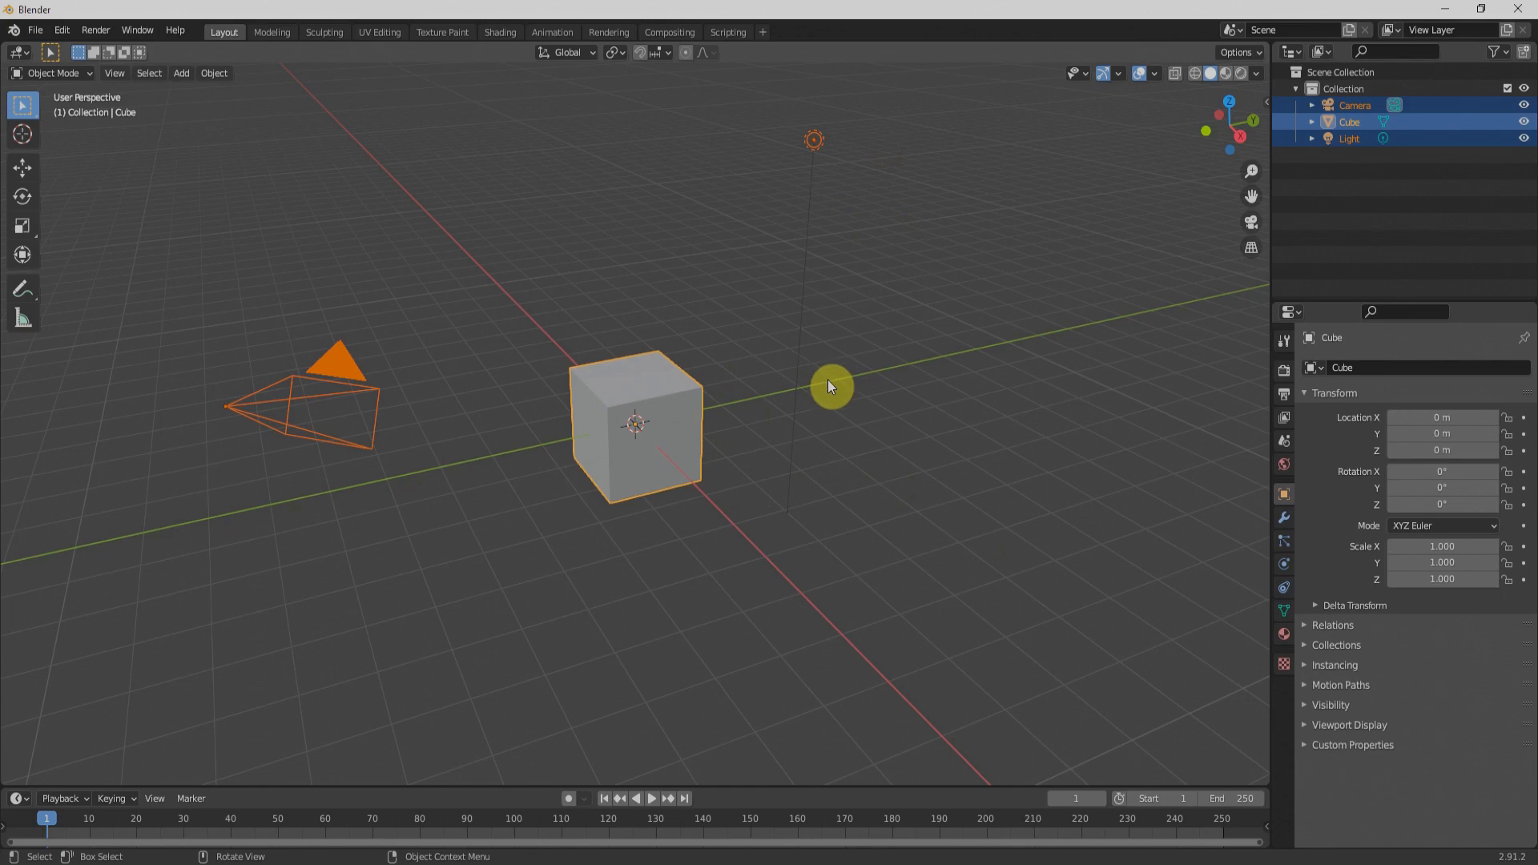
key("x")
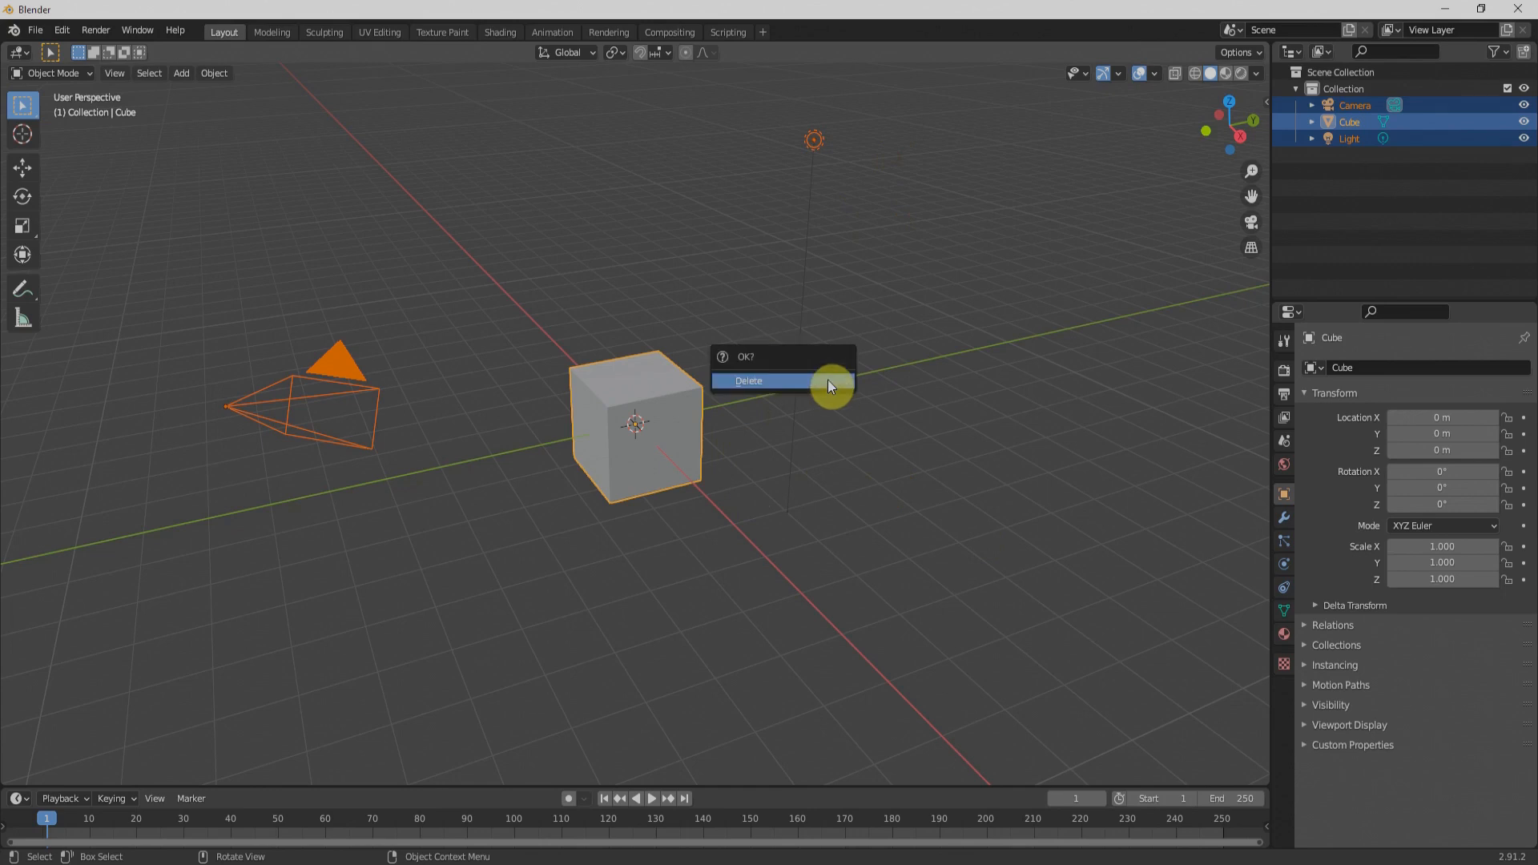
left_click(829, 380)
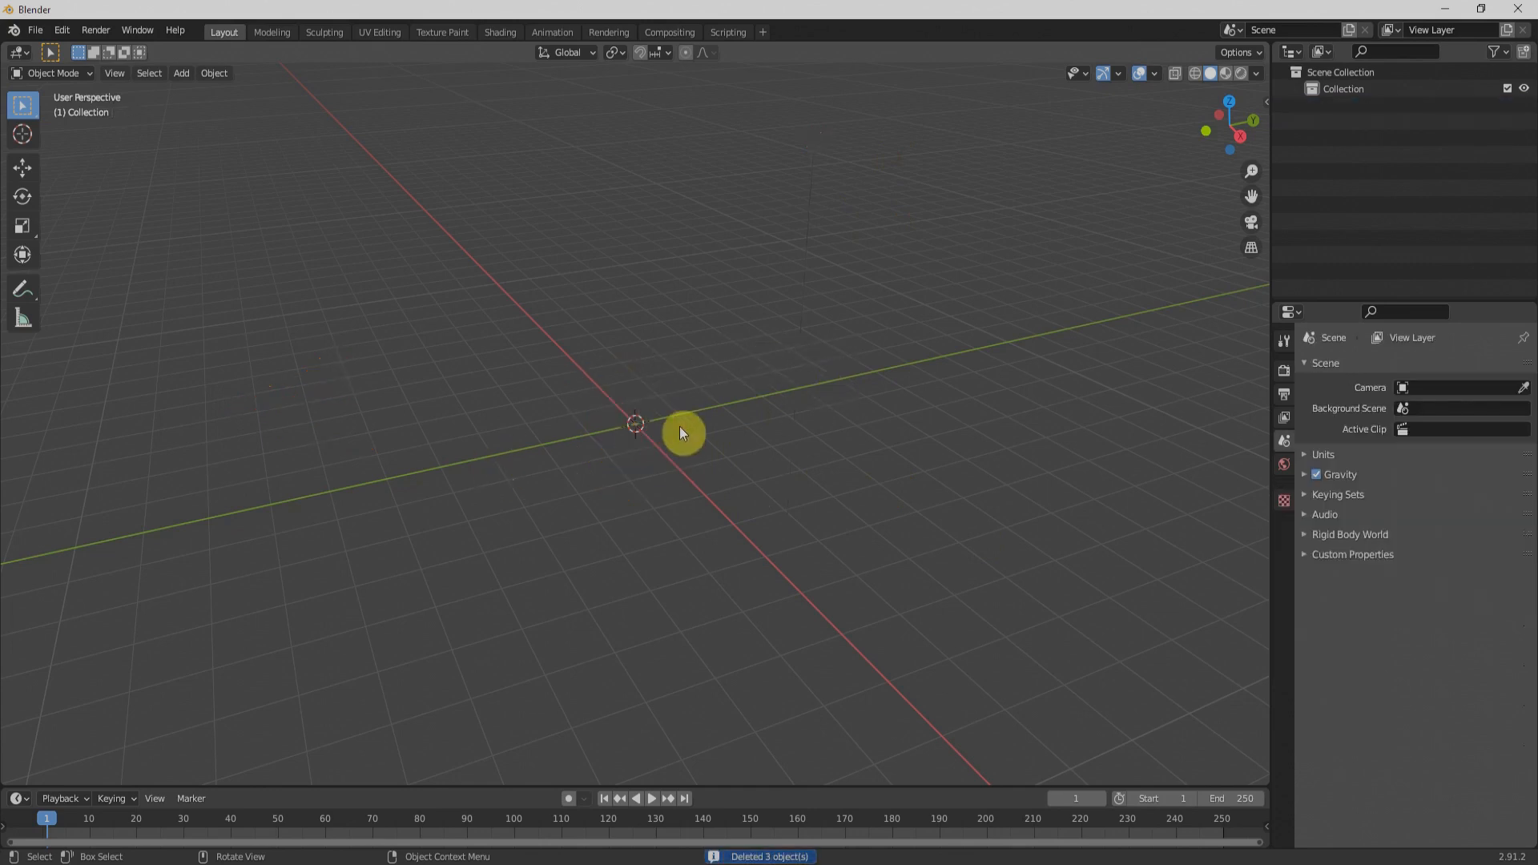
- Add a plane at the origin and scale it uniformly to about 10.65 as a floor
key("shift+a")
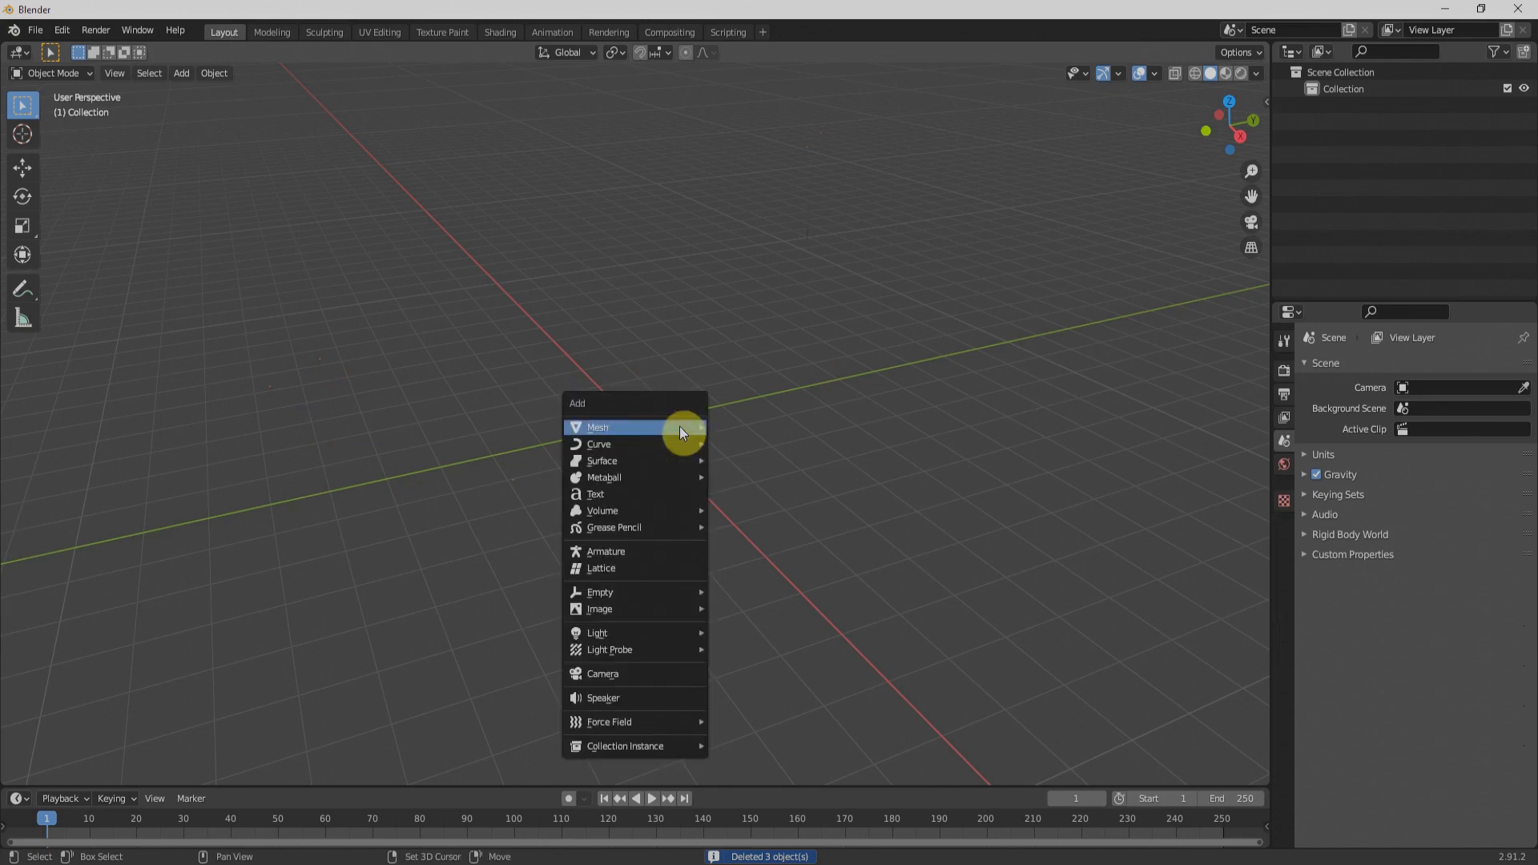
mouse_move(679, 427)
left_click(776, 427)
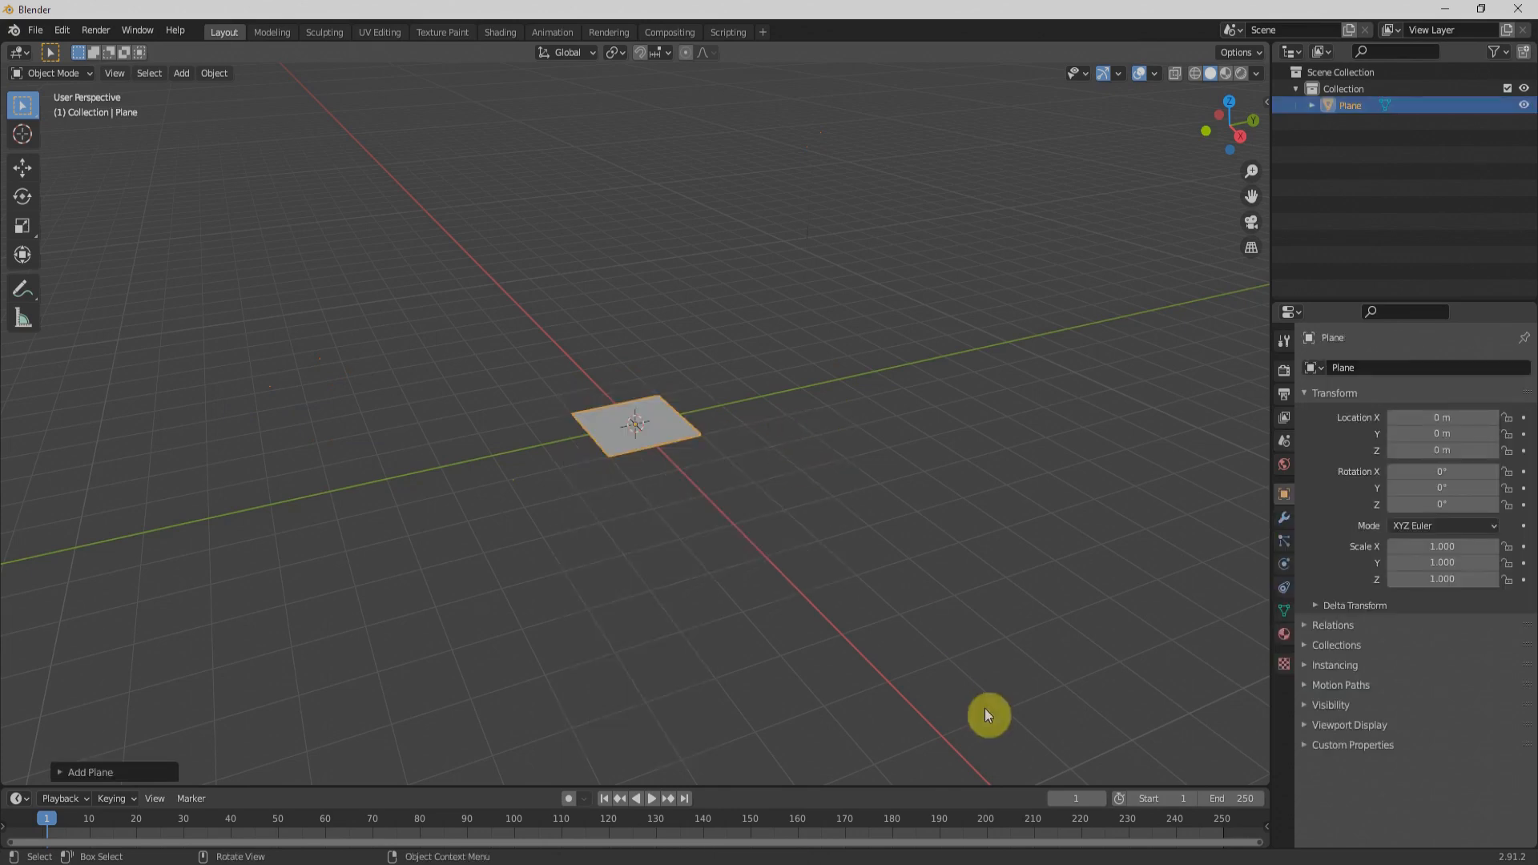
key("s")
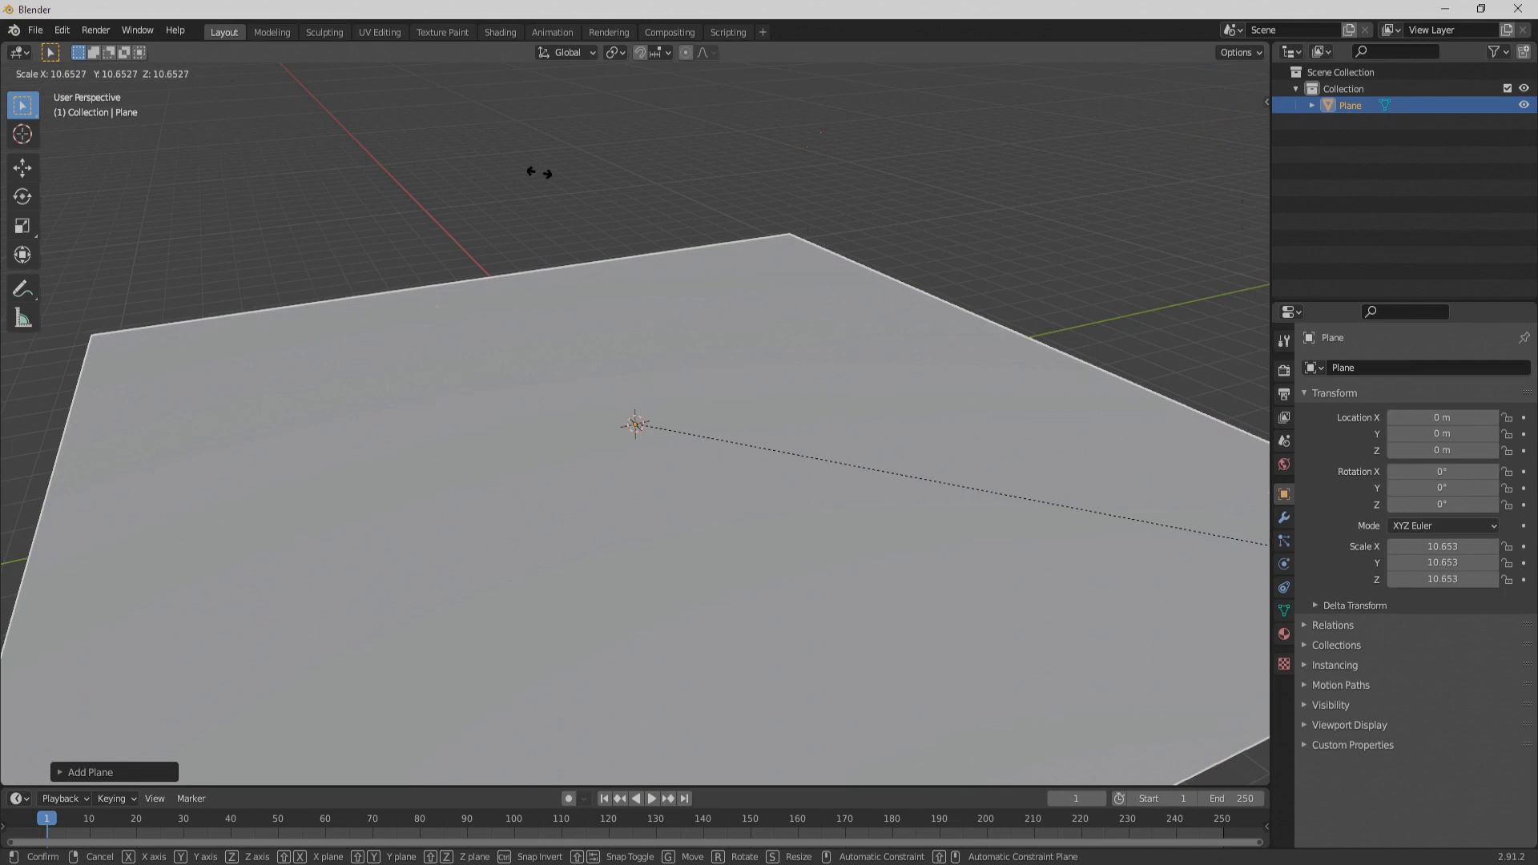
left_click(493, 135)
scroll(613, 267, "down", 5)
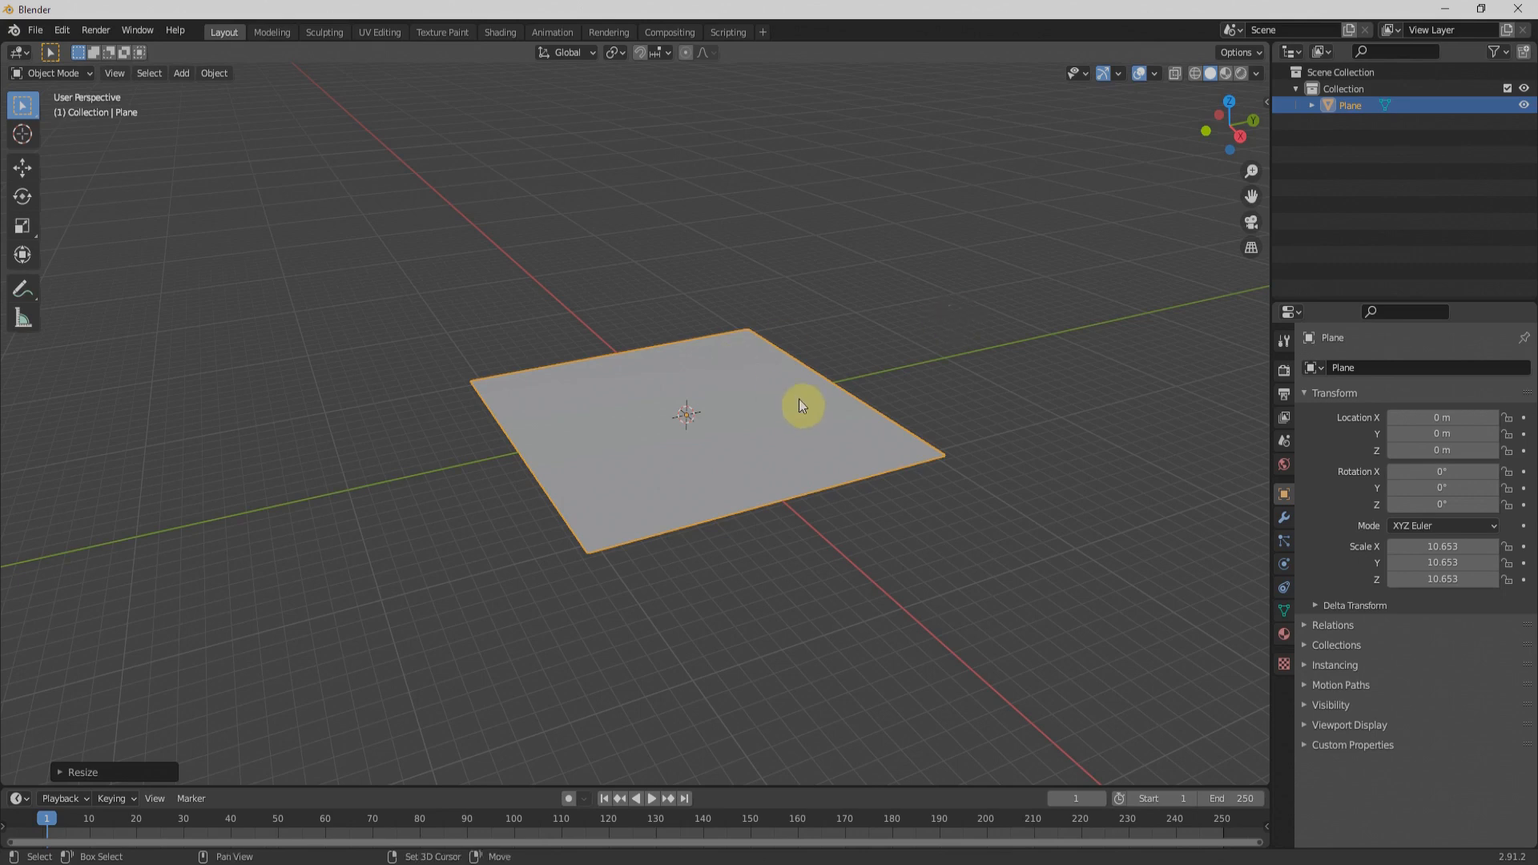
- Add a Monkey mesh at the centre of the floor plane
key("shift+a")
mouse_move(799, 399)
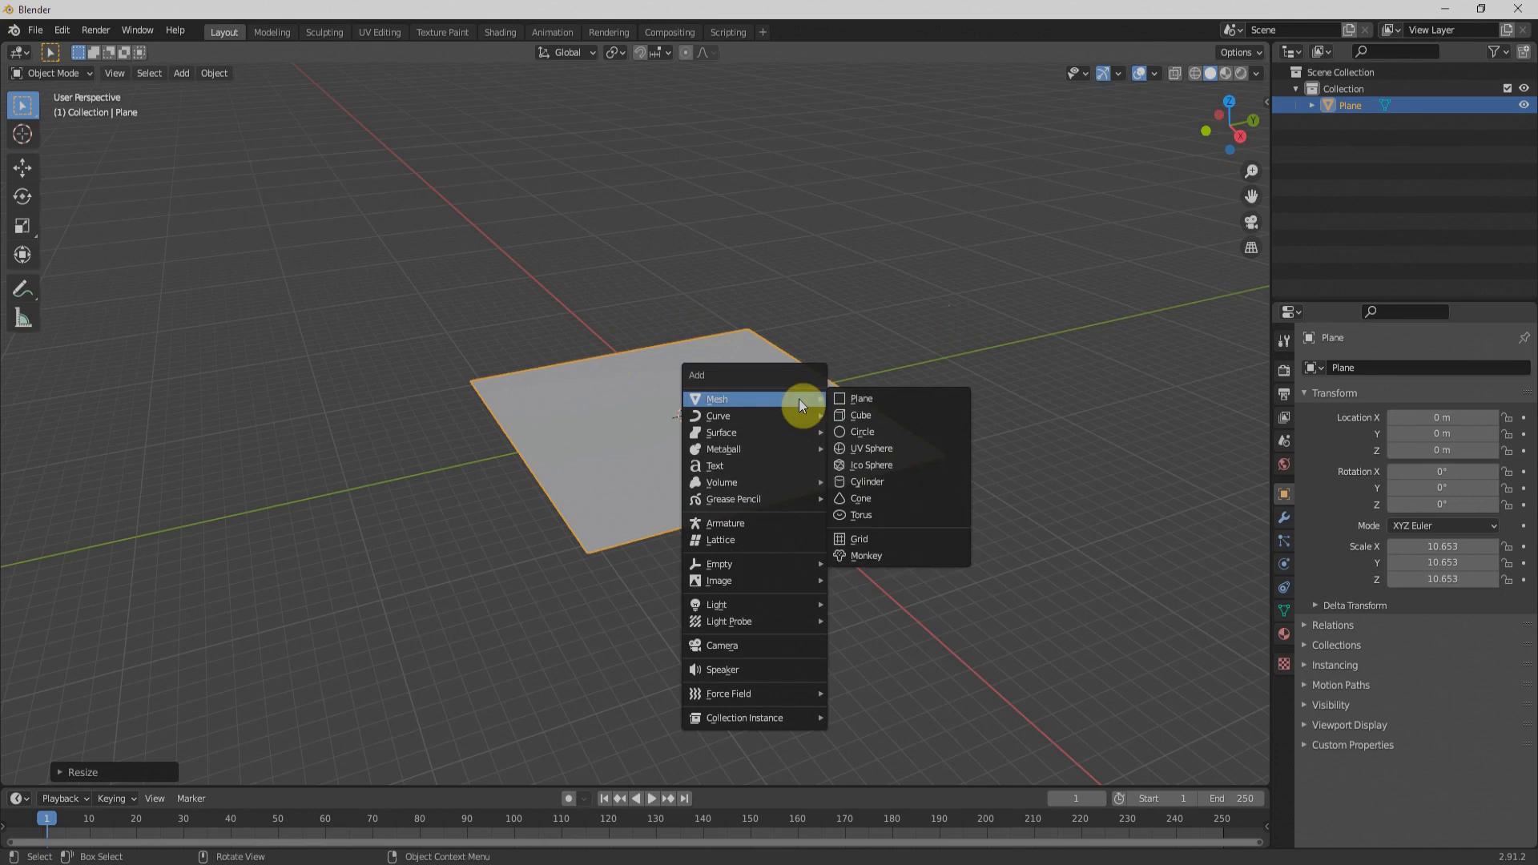
left_click(863, 553)
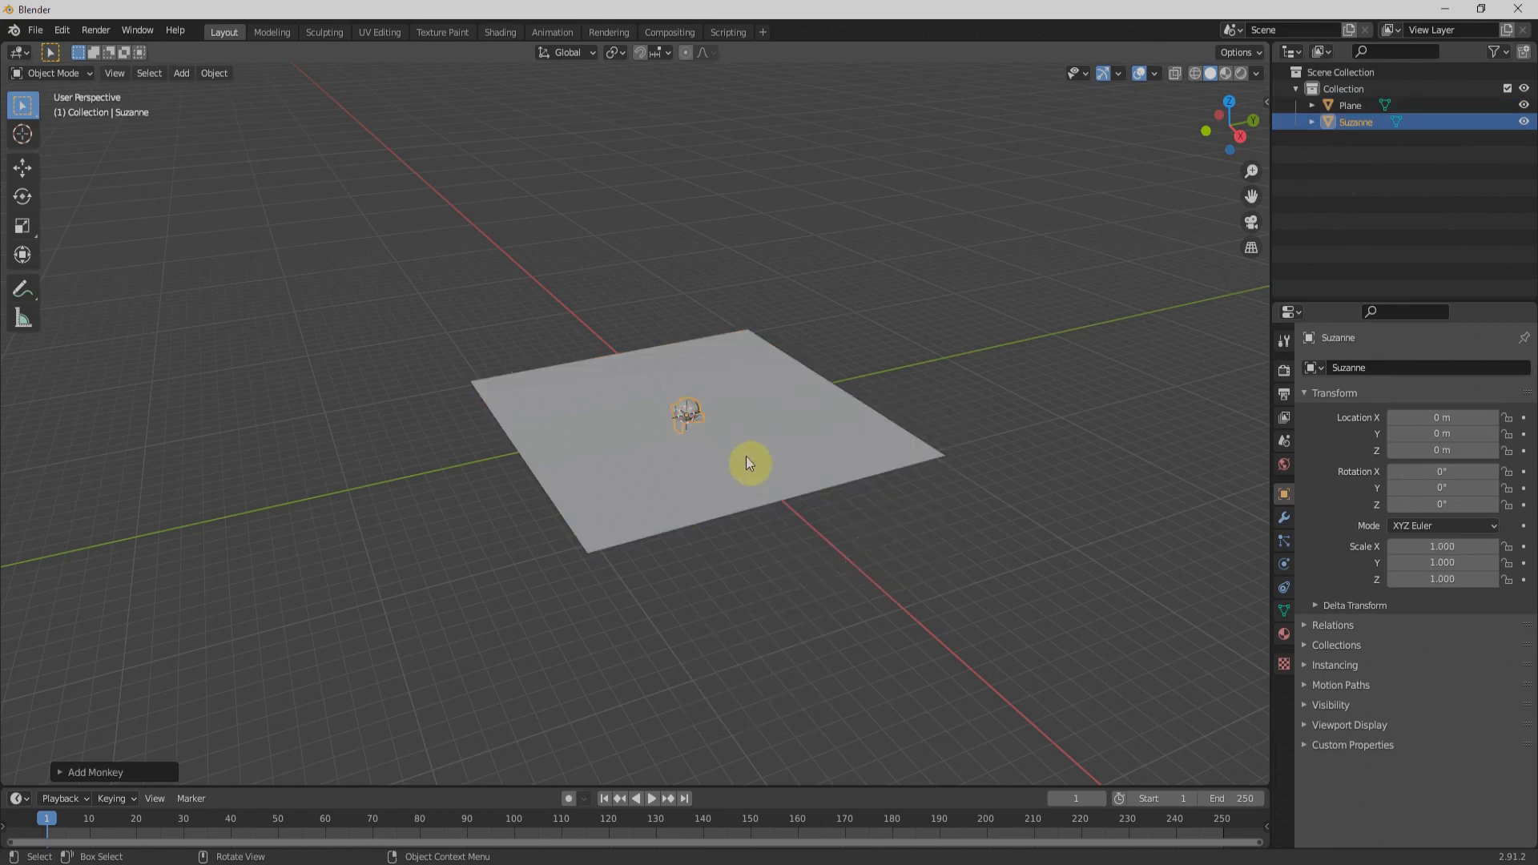
scroll(691, 431, "up", 5)
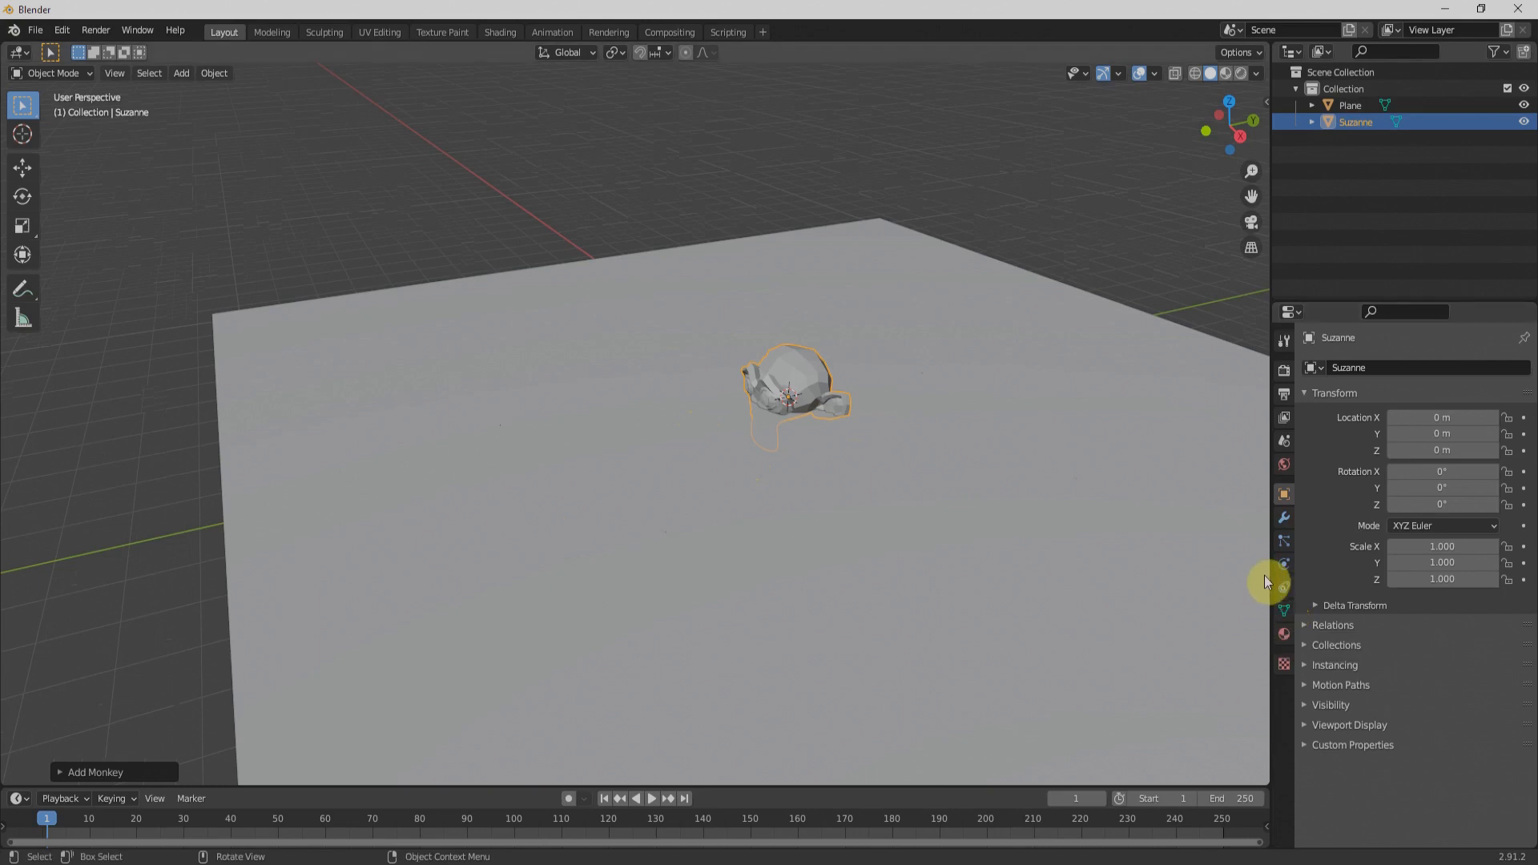
- Give the monkey a Subdivision Surface modifier with its viewport levels set to 3
left_click(1287, 523)
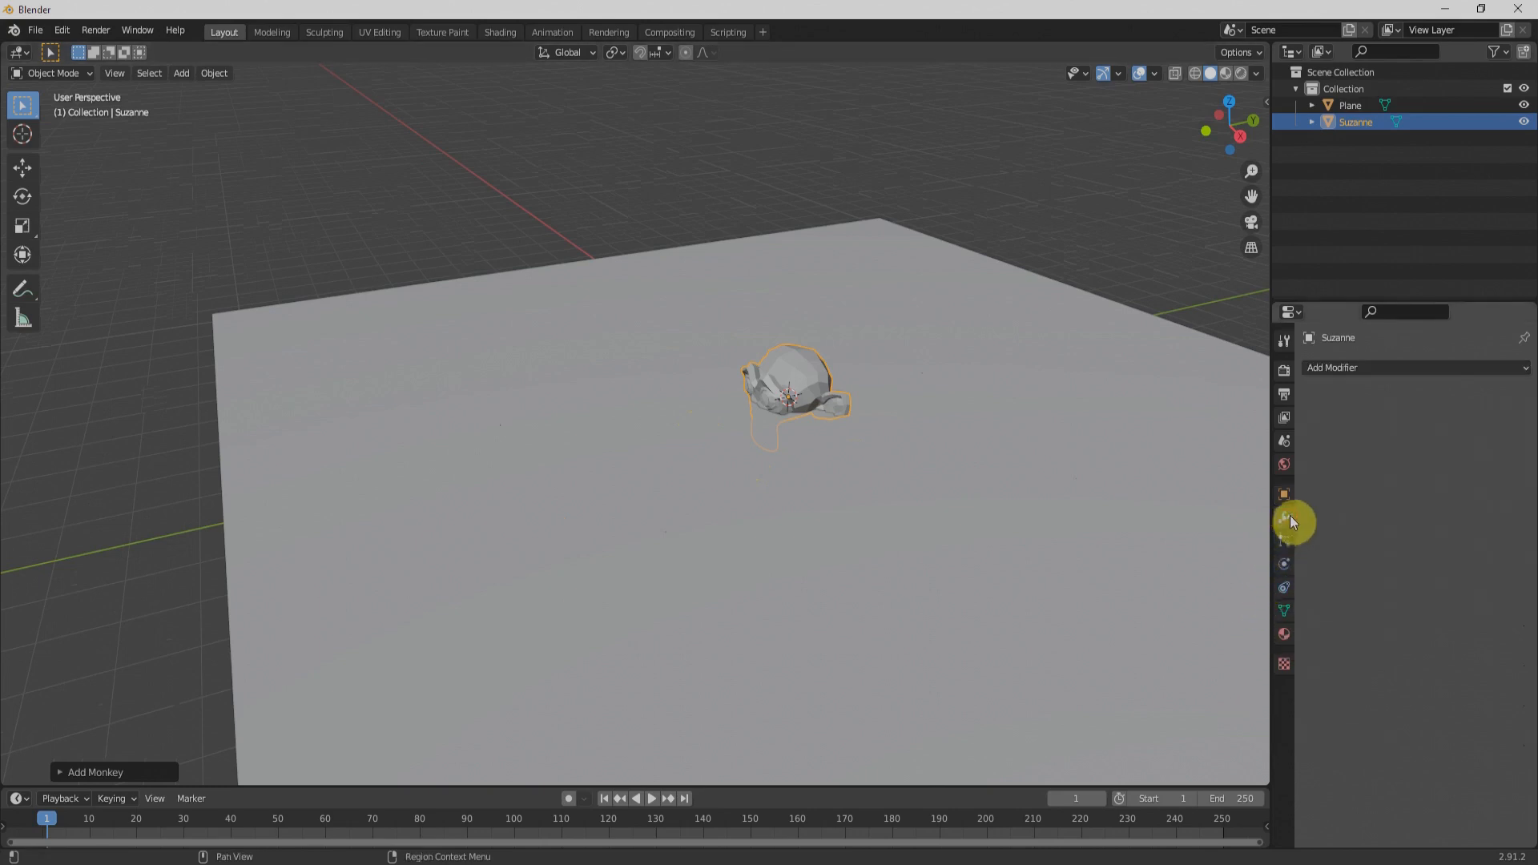
left_click(1430, 367)
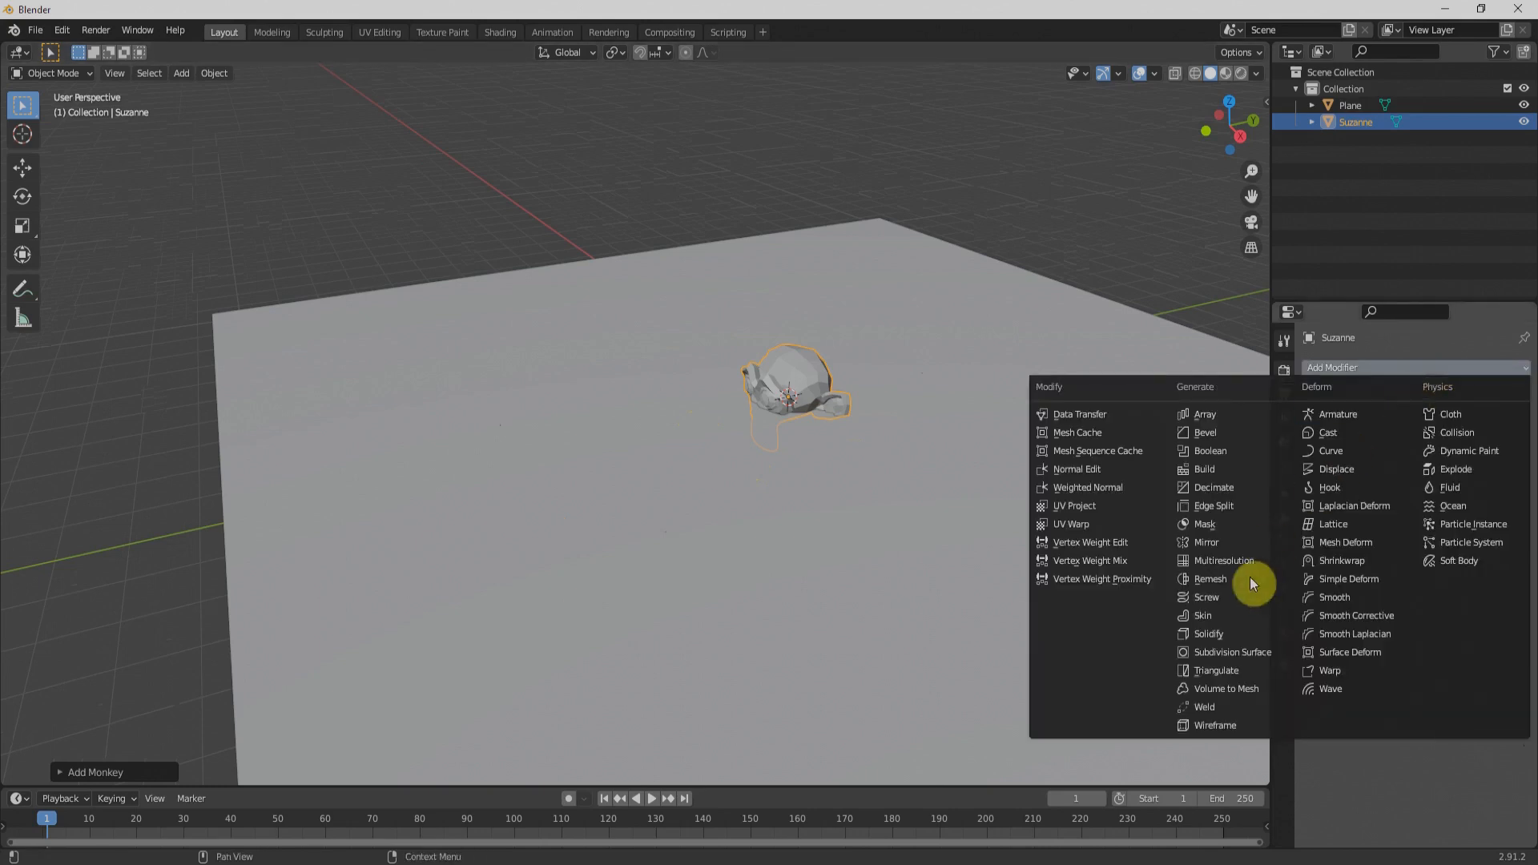
left_click(1232, 652)
left_click(1507, 441)
left_click(1506, 442)
- Raise the monkey straight up along Z in the side view so its chin clears the floor plane
left_click(796, 370)
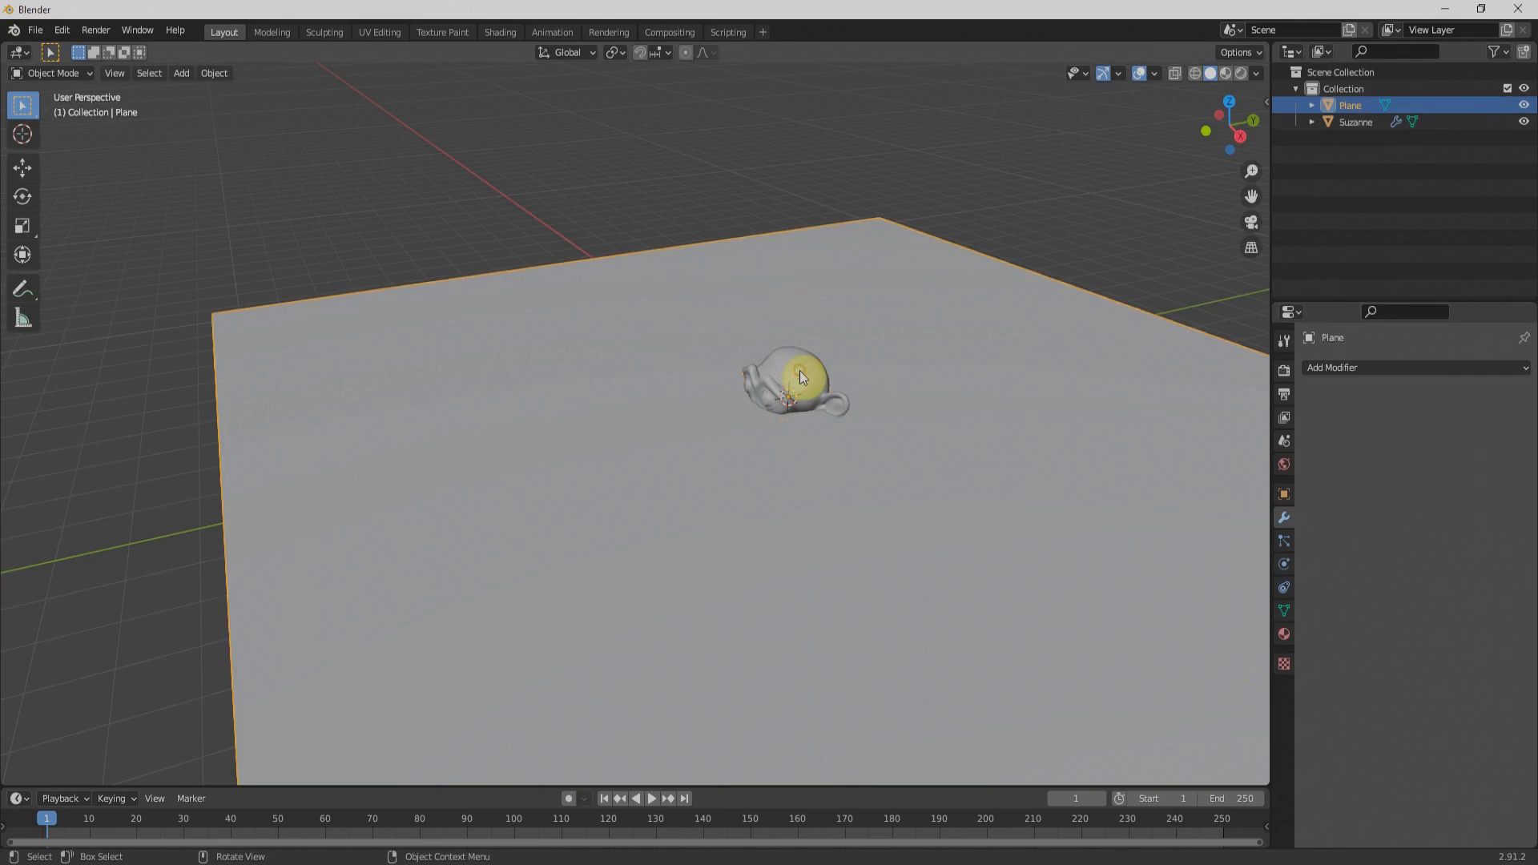
left_click(796, 370, "shift")
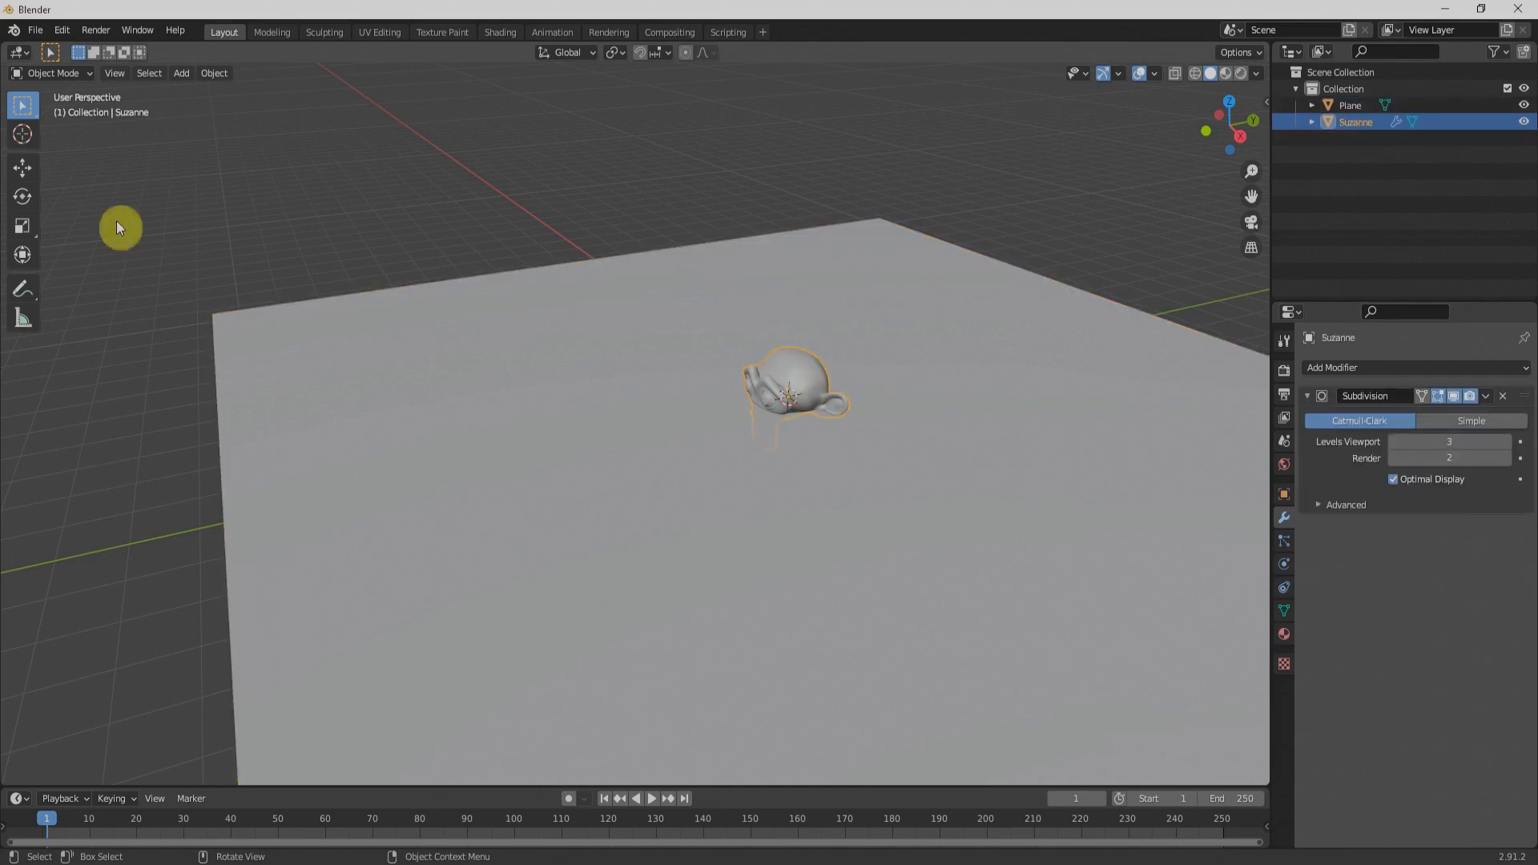
left_click(24, 168)
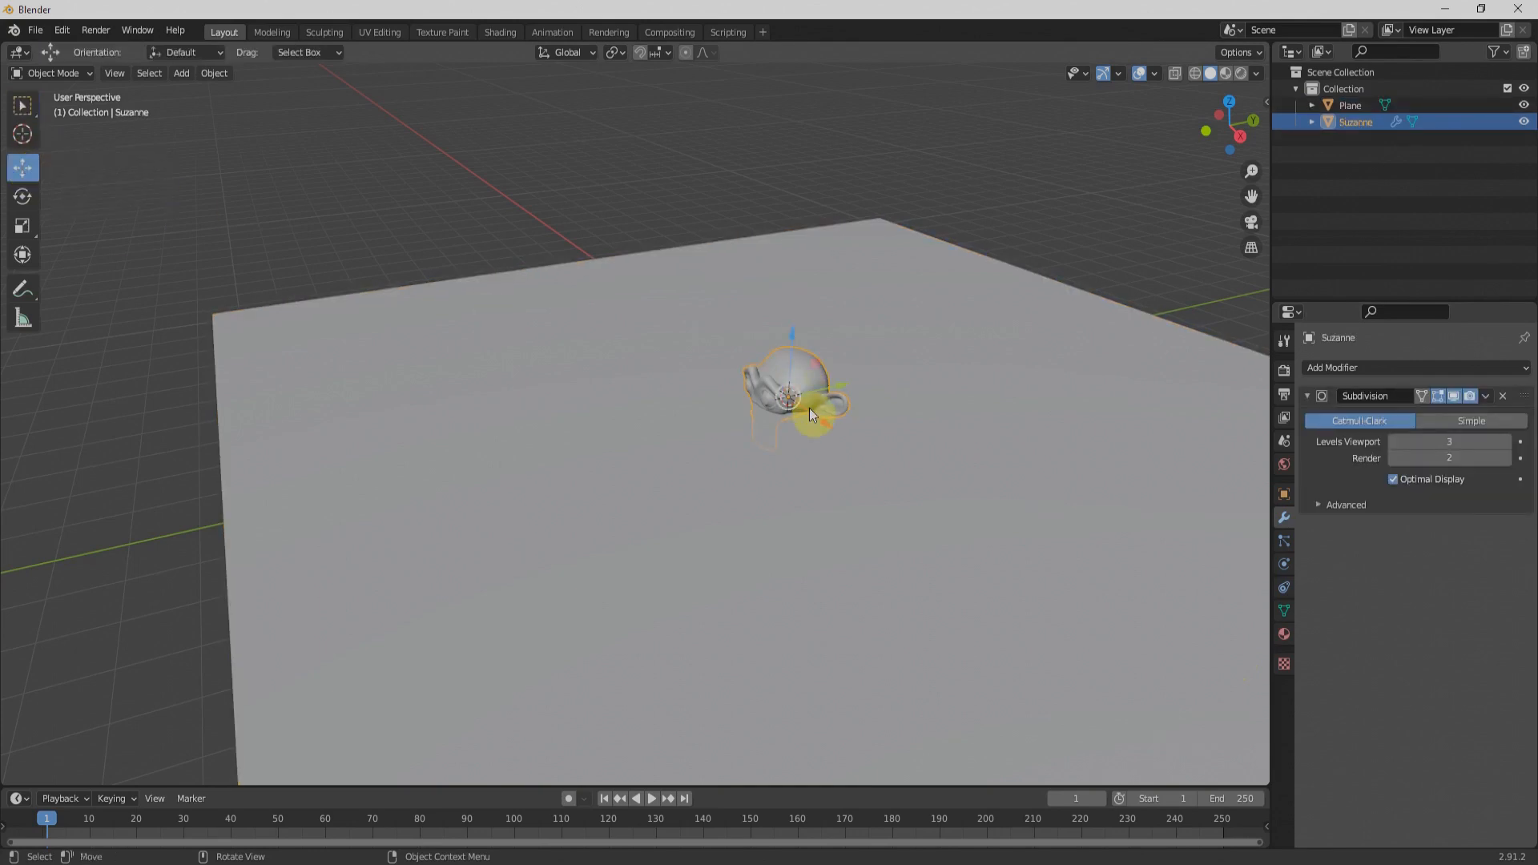
key("KP_3")
middle_click_drag(834, 453, 683, 513, "shift")
left_click_drag(644, 431, 651, 373)
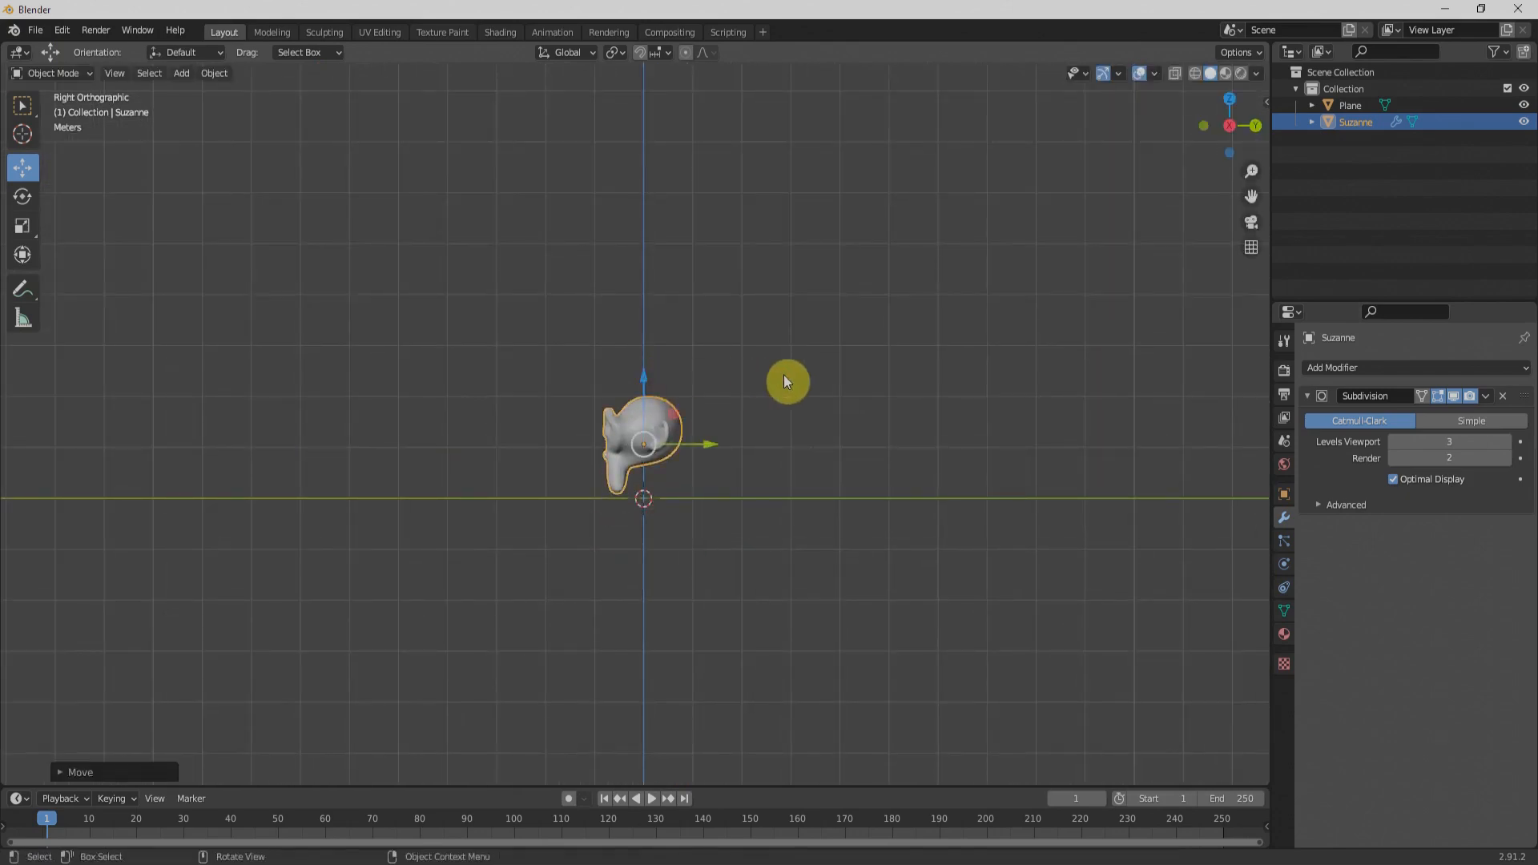
- Tilt the monkey backward in the side view so its face points upward, and lower it onto the floor plane
key("r")
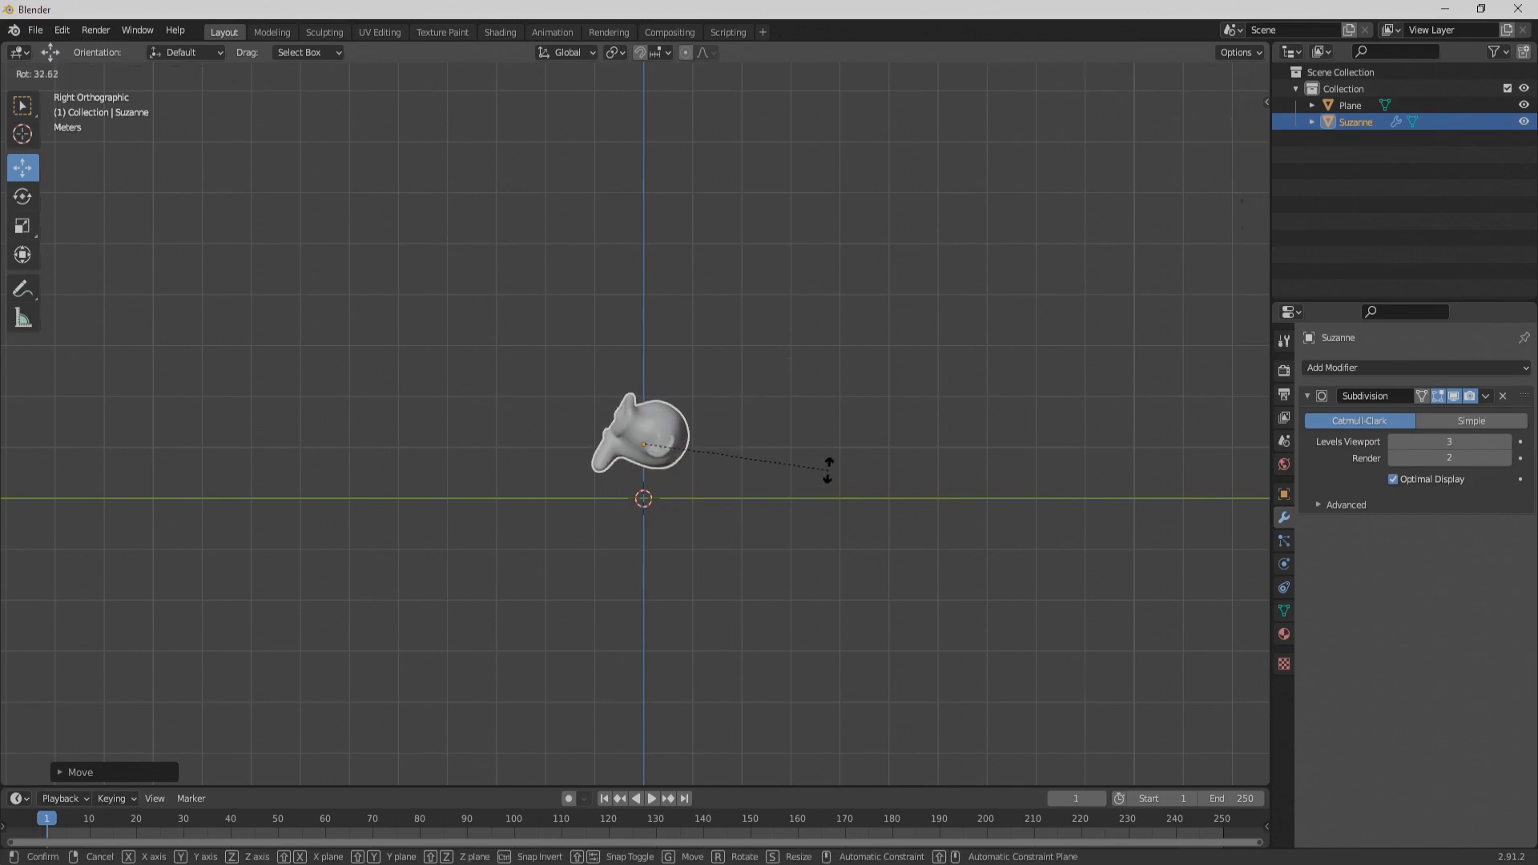
left_click(821, 484)
left_click_drag(642, 380, 639, 407)
mouse_move(515, 431)
middle_mouse_down()
mouse_move(738, 527)
mouse_move(872, 521)
mouse_move(713, 448)
middle_mouse_up()
scroll(856, 506, "down", 3)
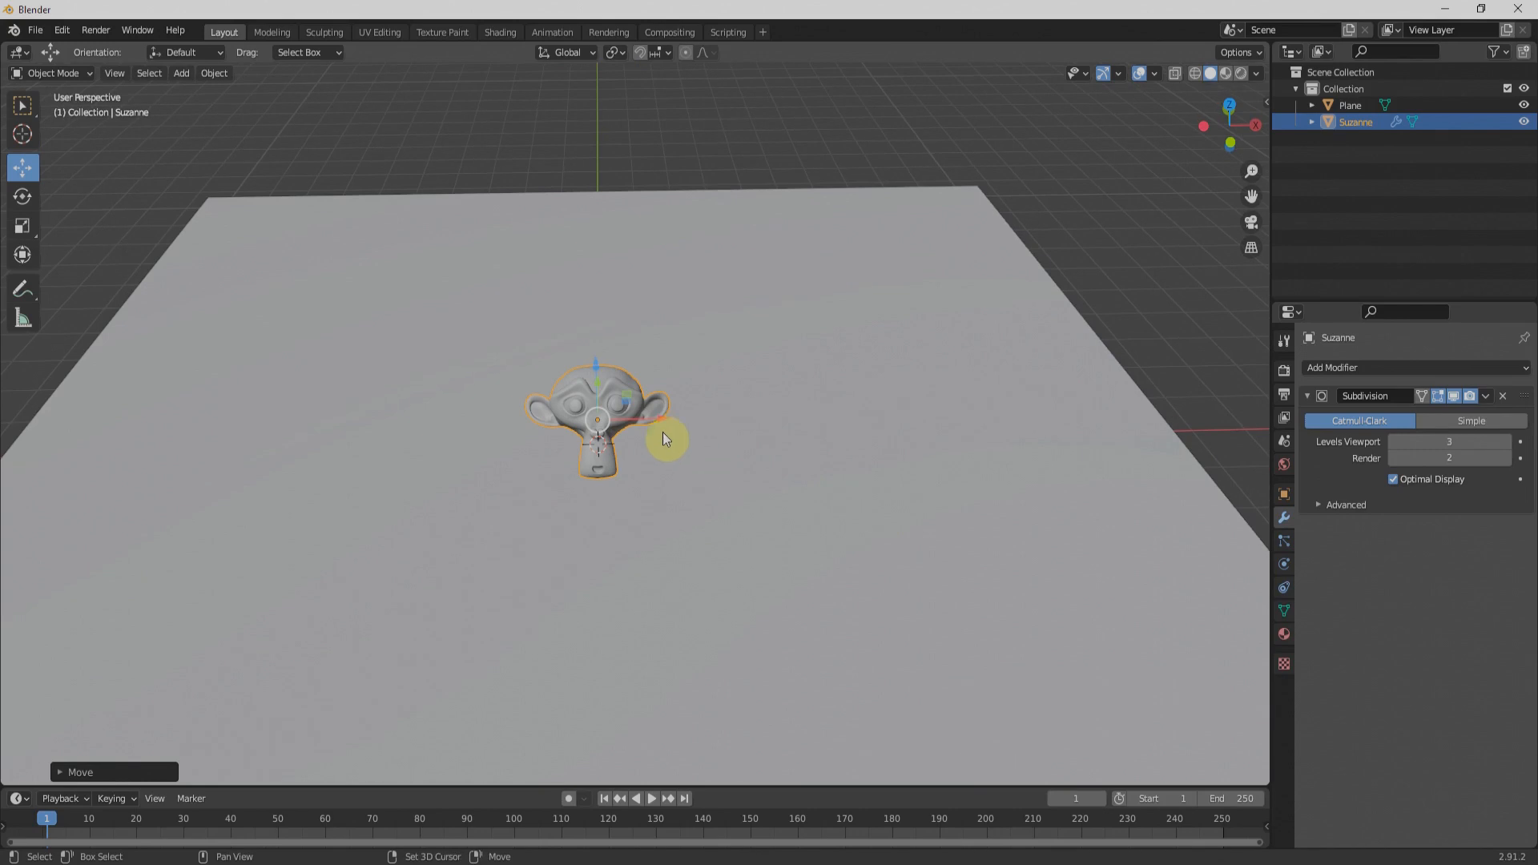
- Add a second plane and move it straight up along Z, well above the monkey
key("shift+a")
mouse_move(667, 434)
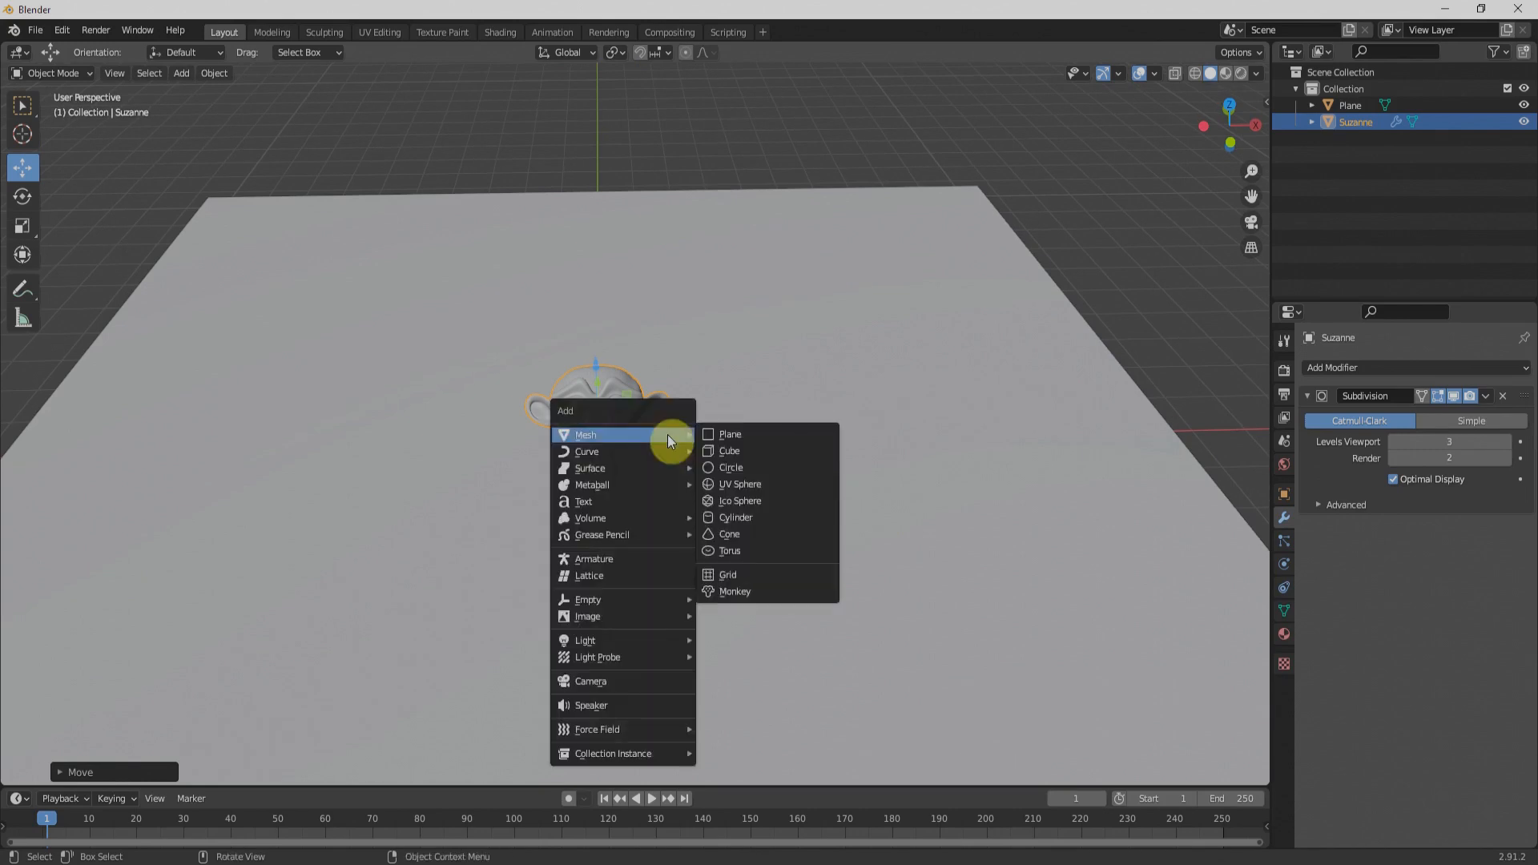
left_click(757, 437)
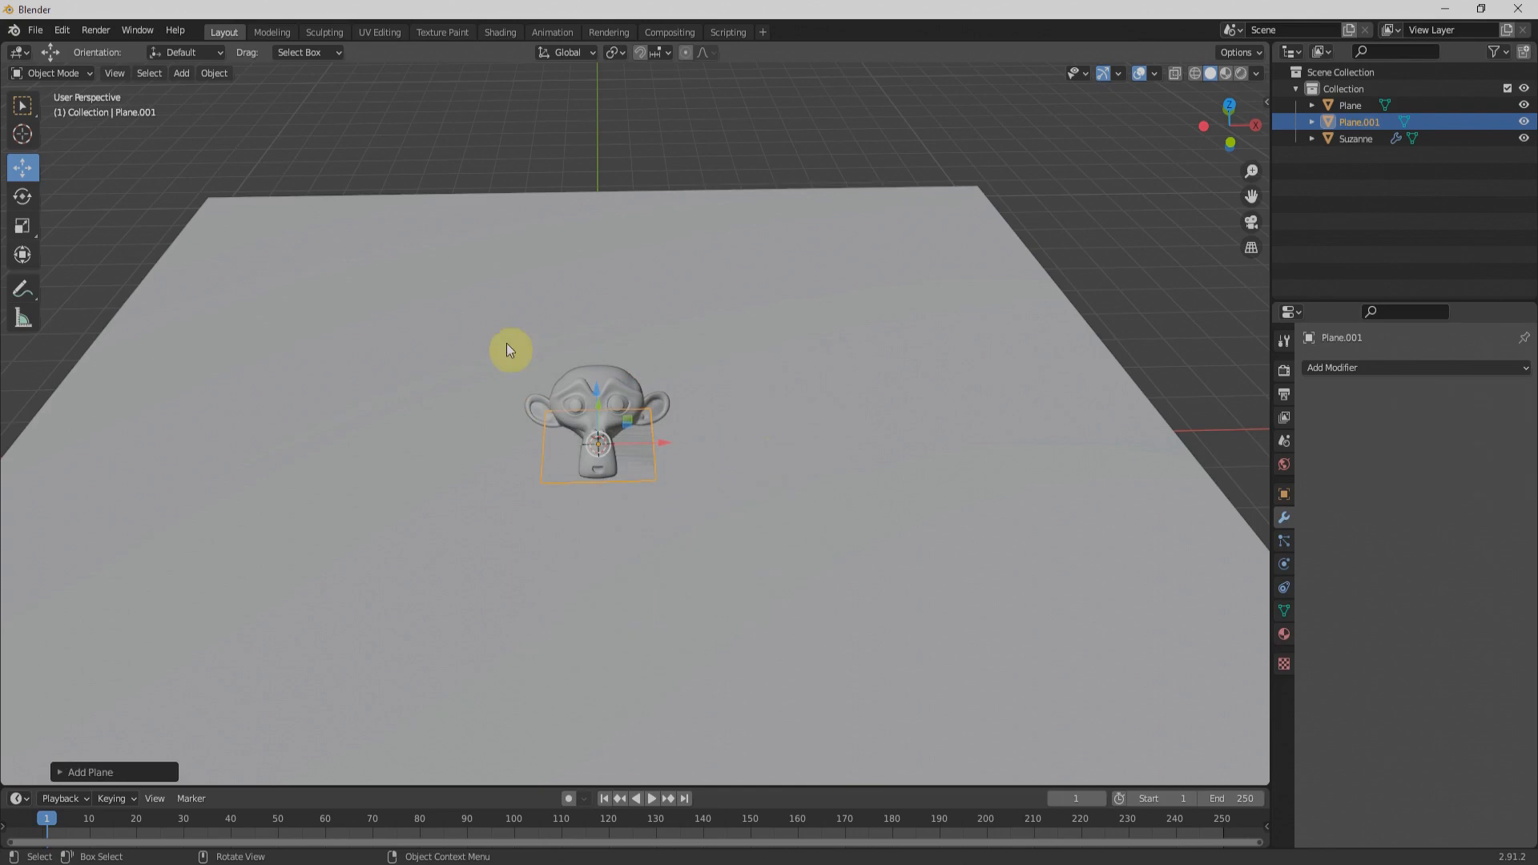
key("KP_1")
left_click_drag(594, 415, 639, 96)
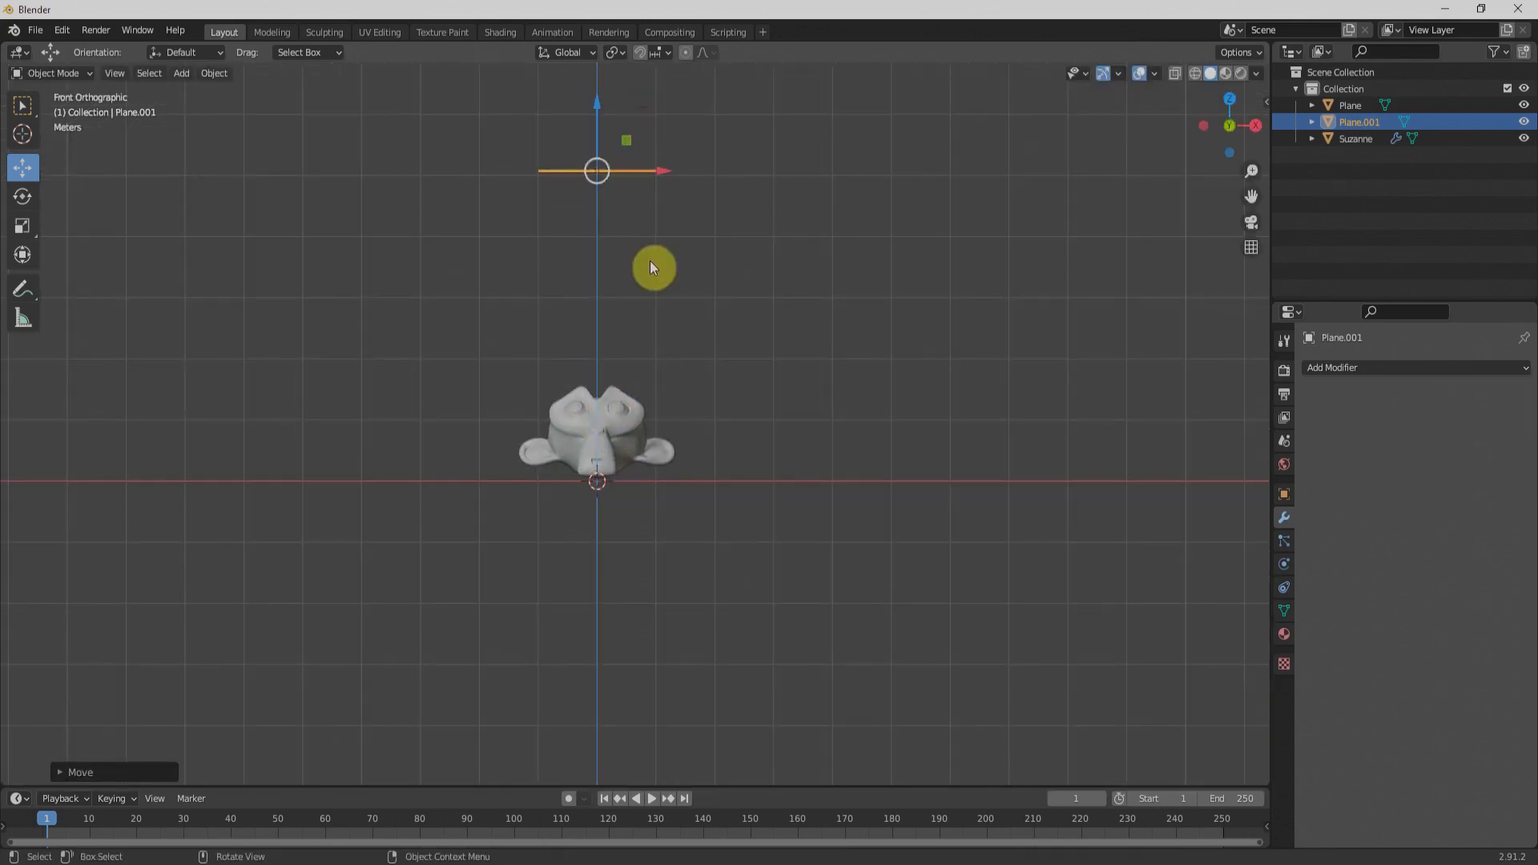
- Stretch the upper plane along the Y axis into a long strip and raise it higher above the monkey
key("KP_7")
key("s")
key("y")
left_click(27, 627)
middle_click_drag(521, 472, 603, 147)
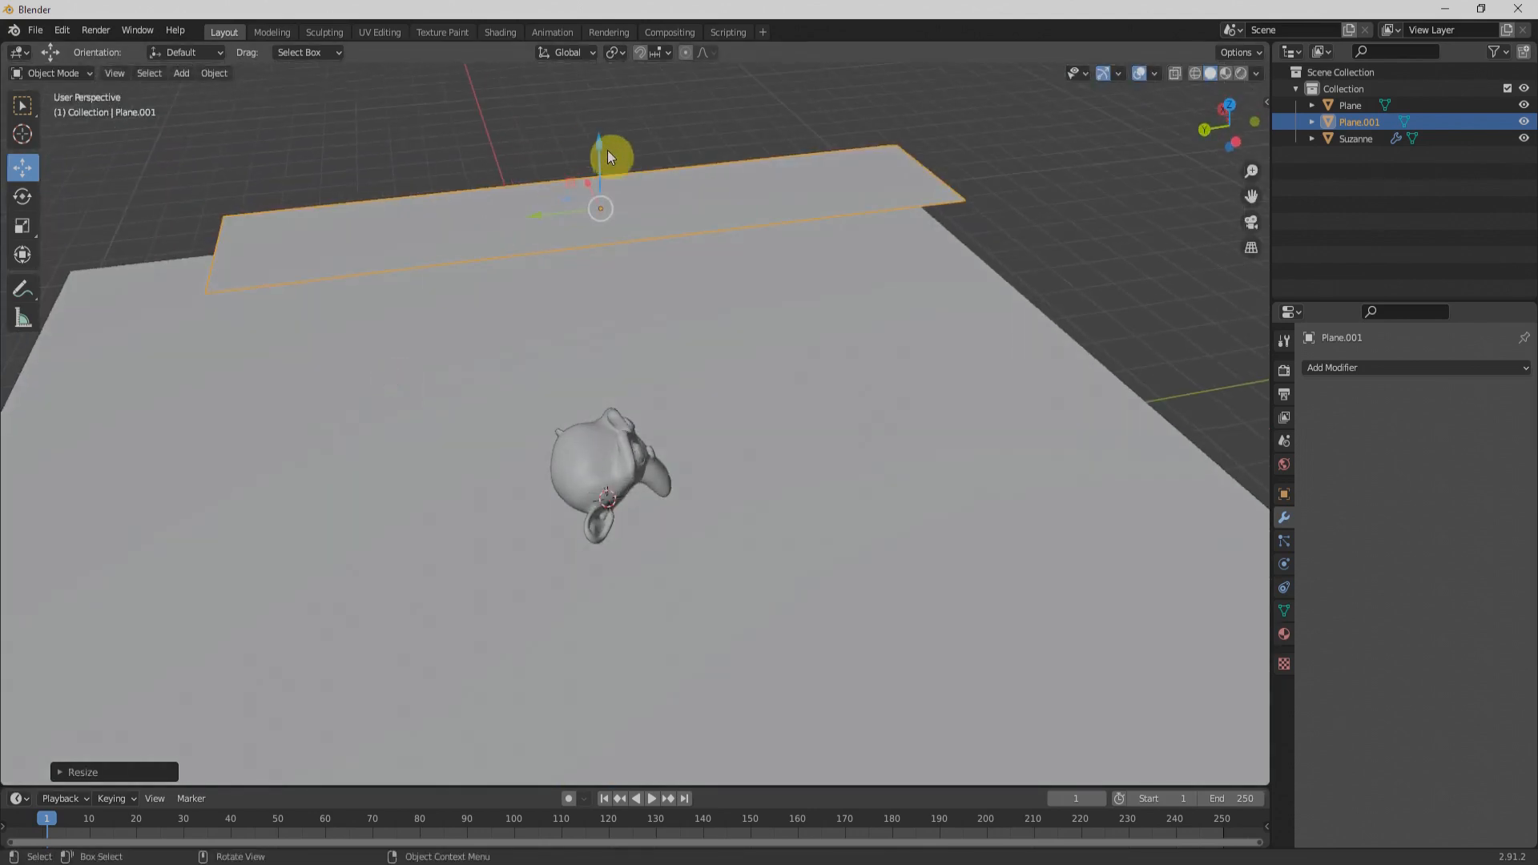
left_click_drag(599, 146, 605, 735)
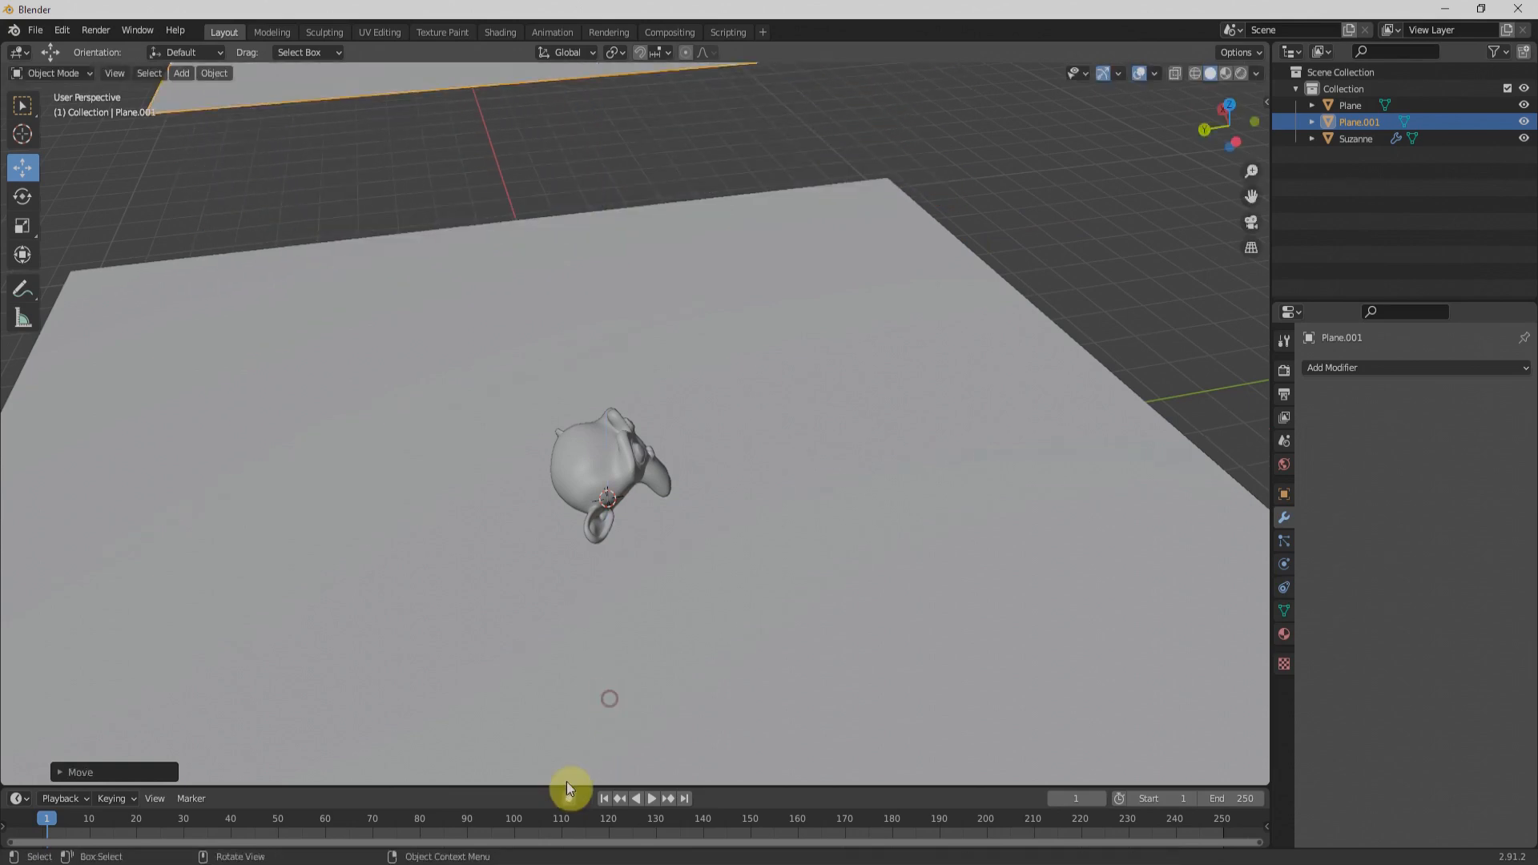
scroll(790, 478, "down", 5)
middle_click_drag(873, 487, 679, 471)
scroll(675, 473, "up", 5)
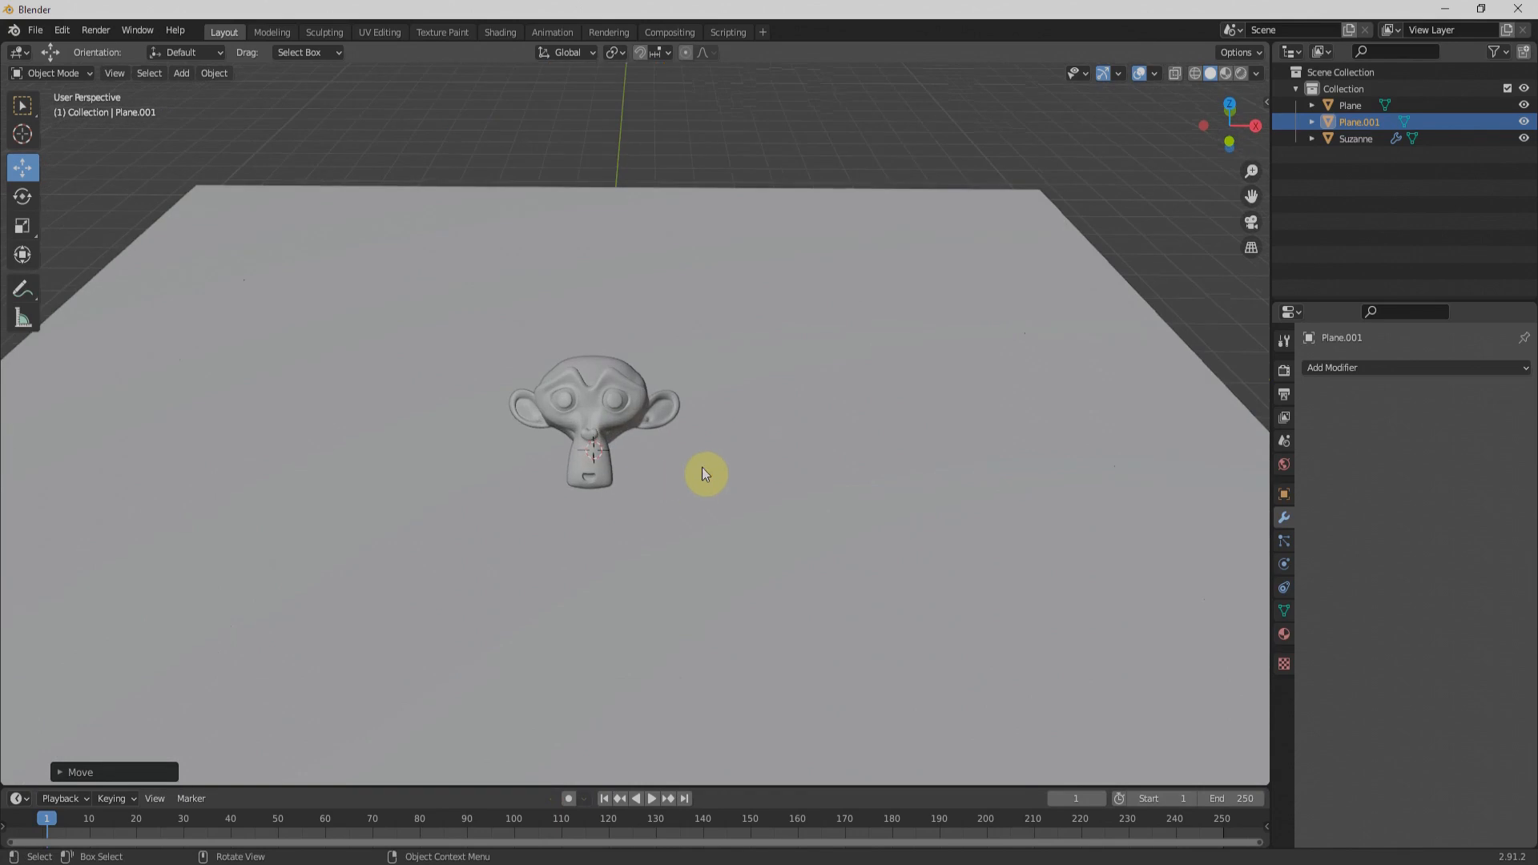
scroll(702, 470, "down", 4)
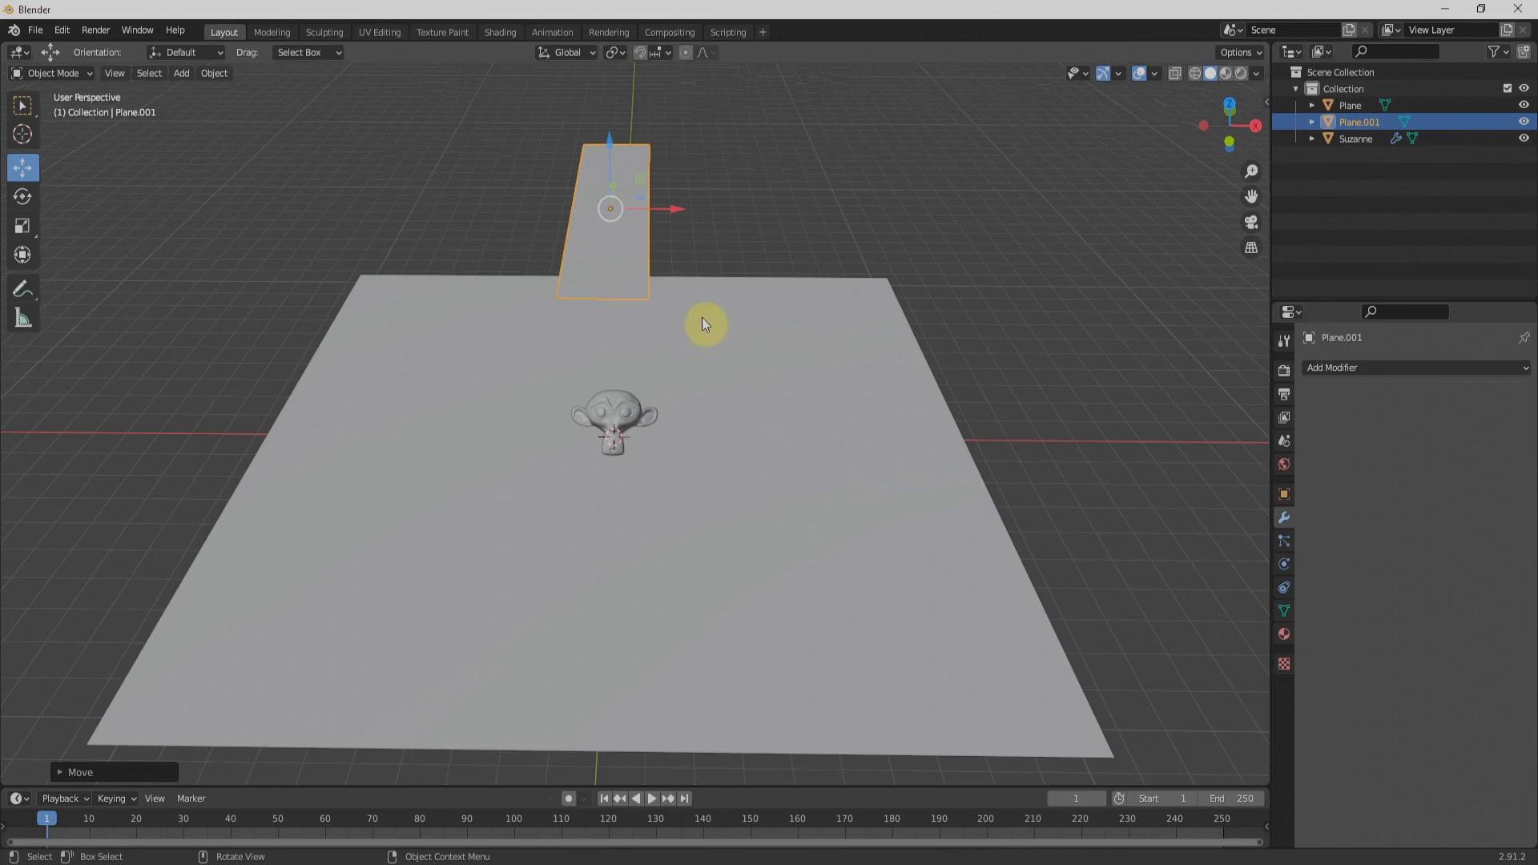
- Set the render engine to Cycles and display the viewport in Rendered shading
left_click(1286, 370)
left_click(1465, 369)
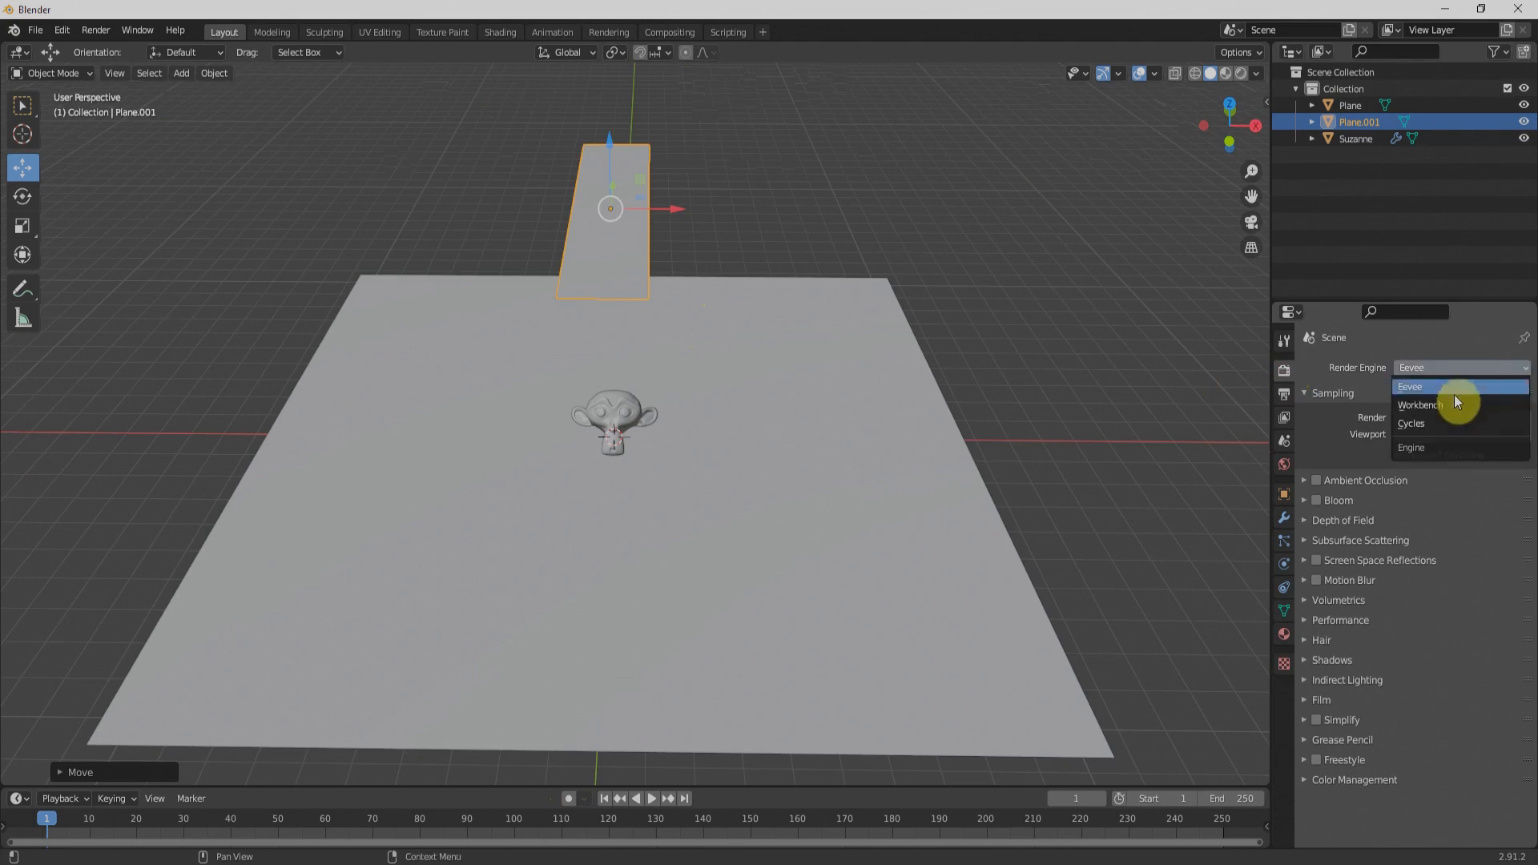
left_click(1436, 423)
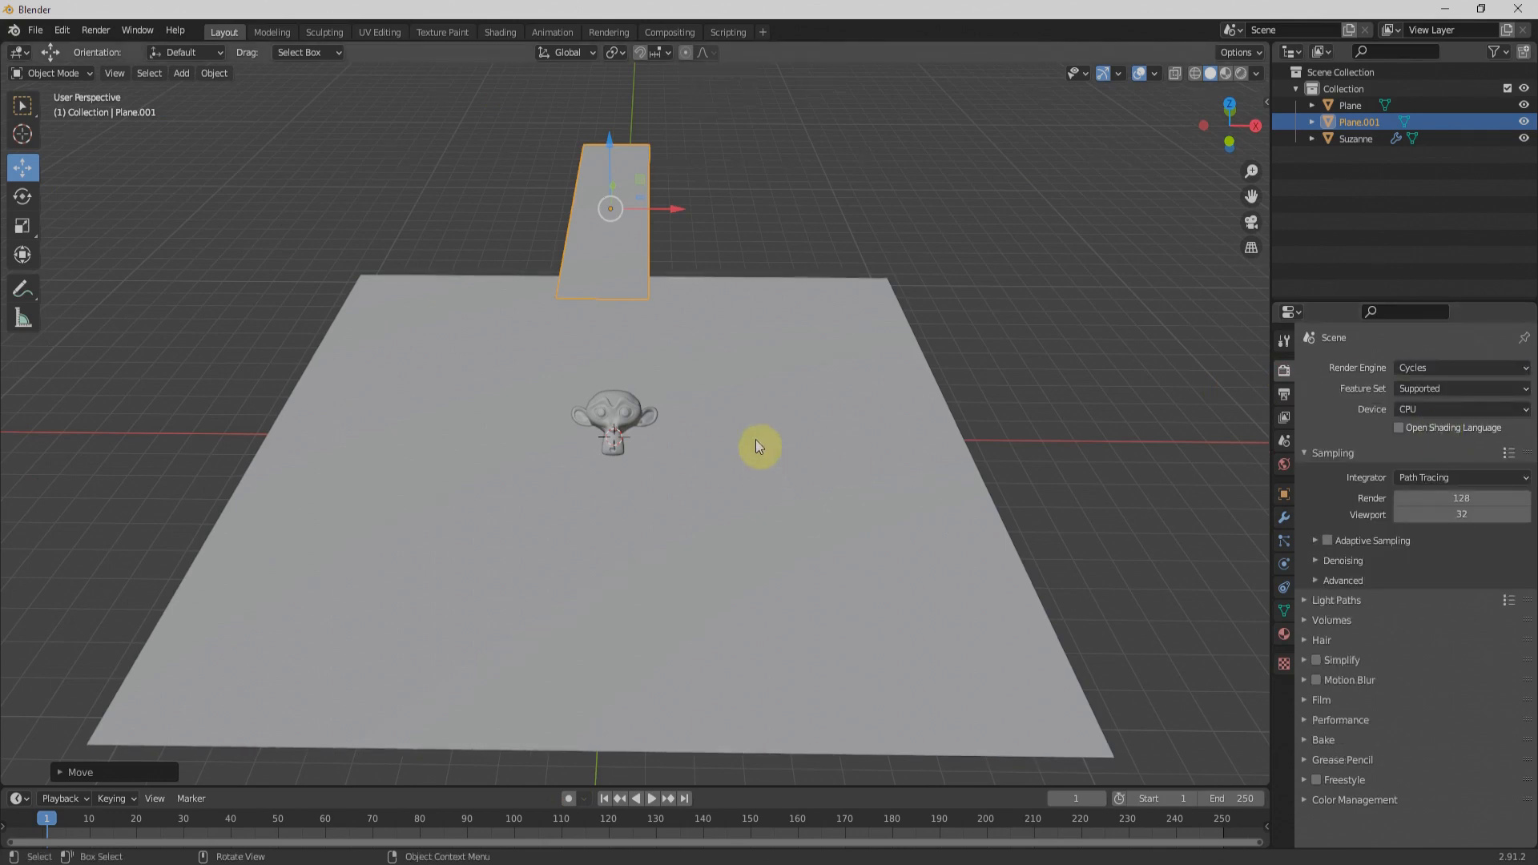
key("z")
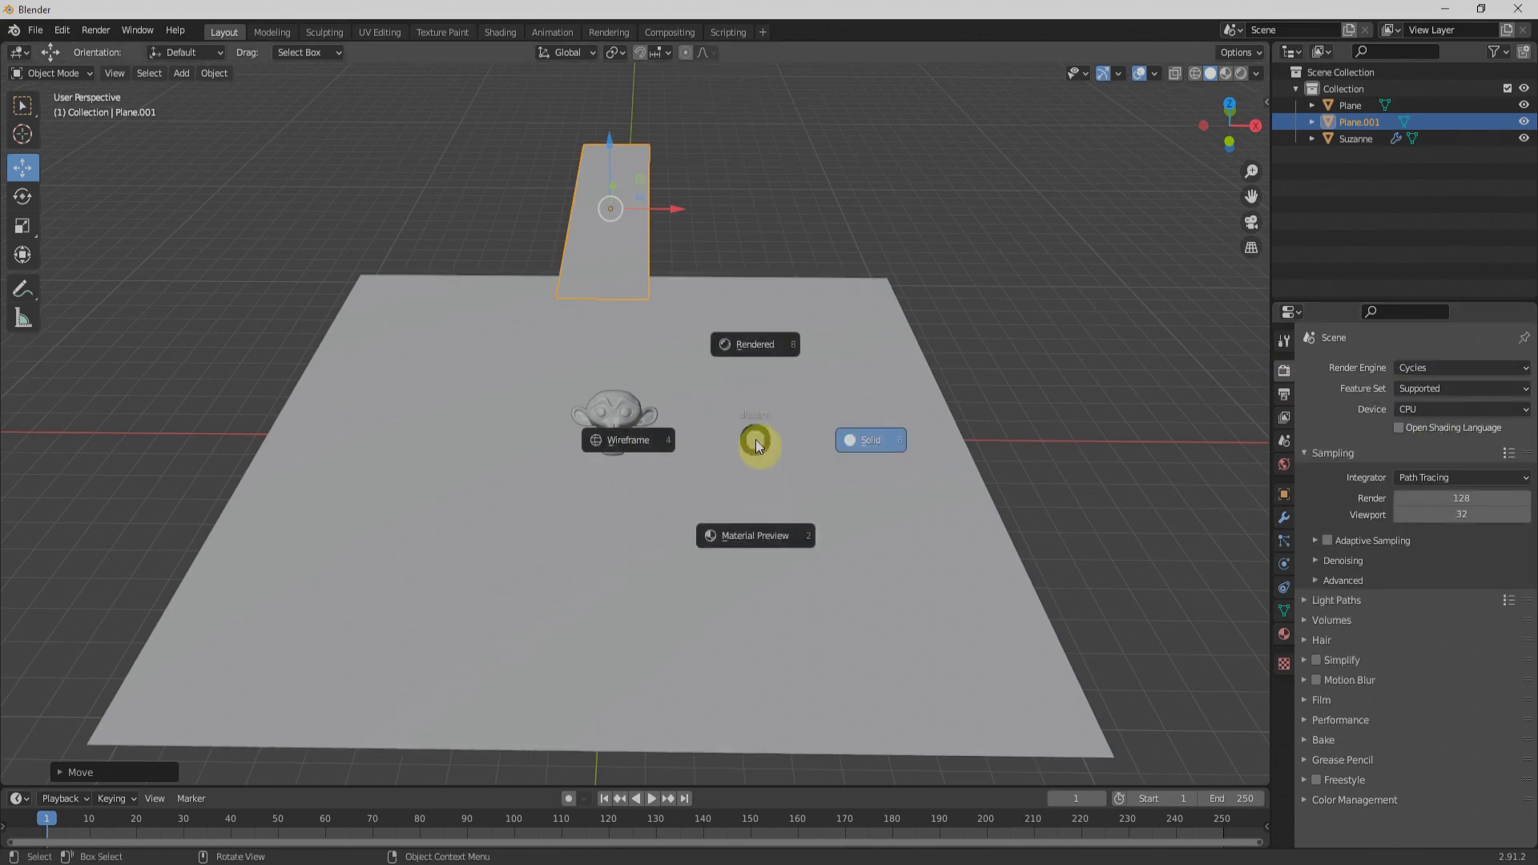
left_click(757, 344)
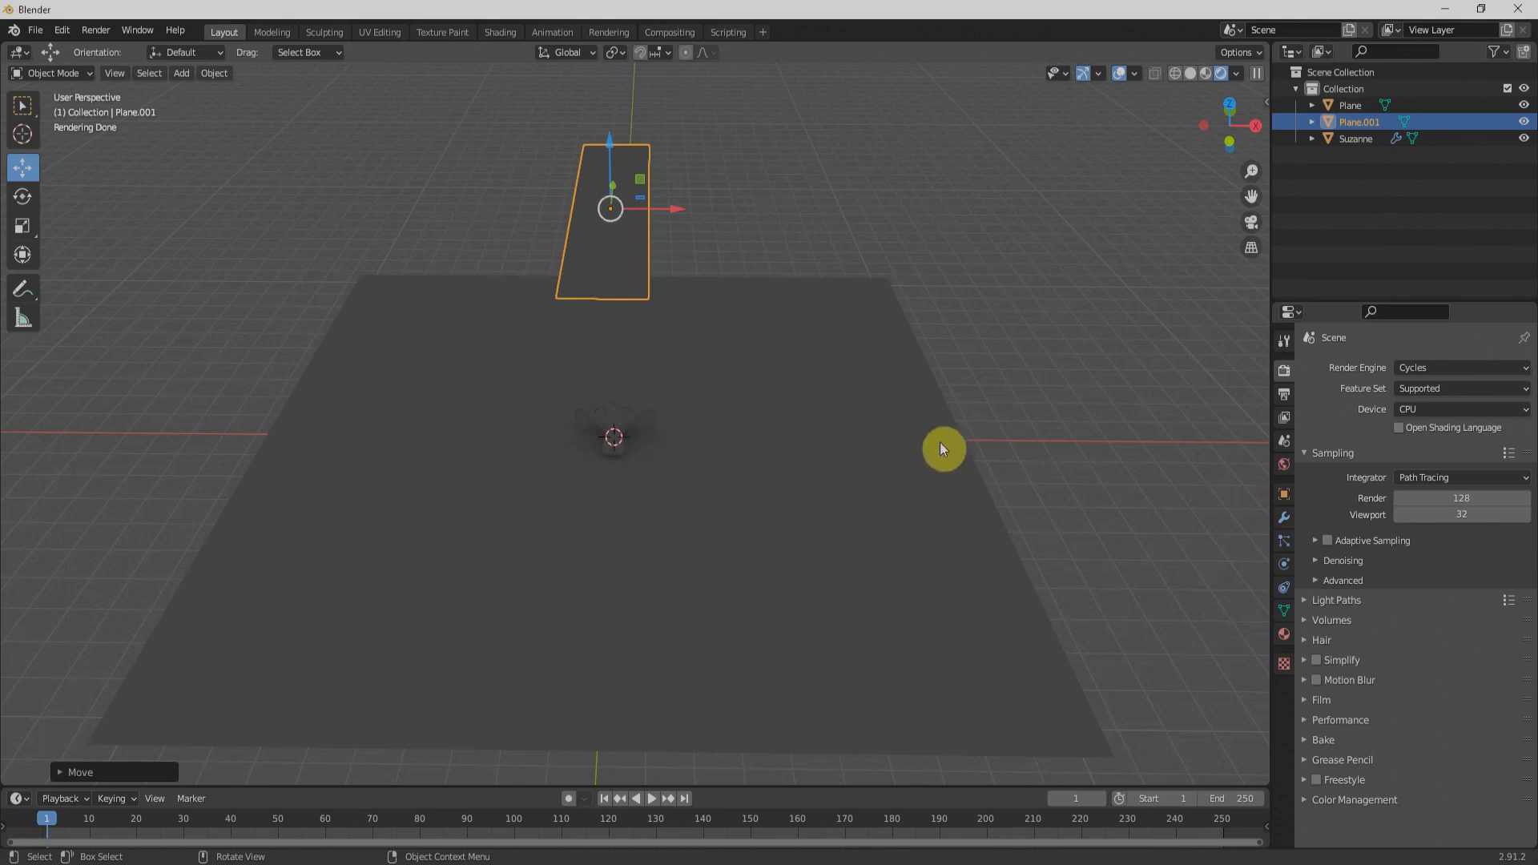
- Create a new material on the upper plane and set its surface shader to Emission
left_click(1285, 638)
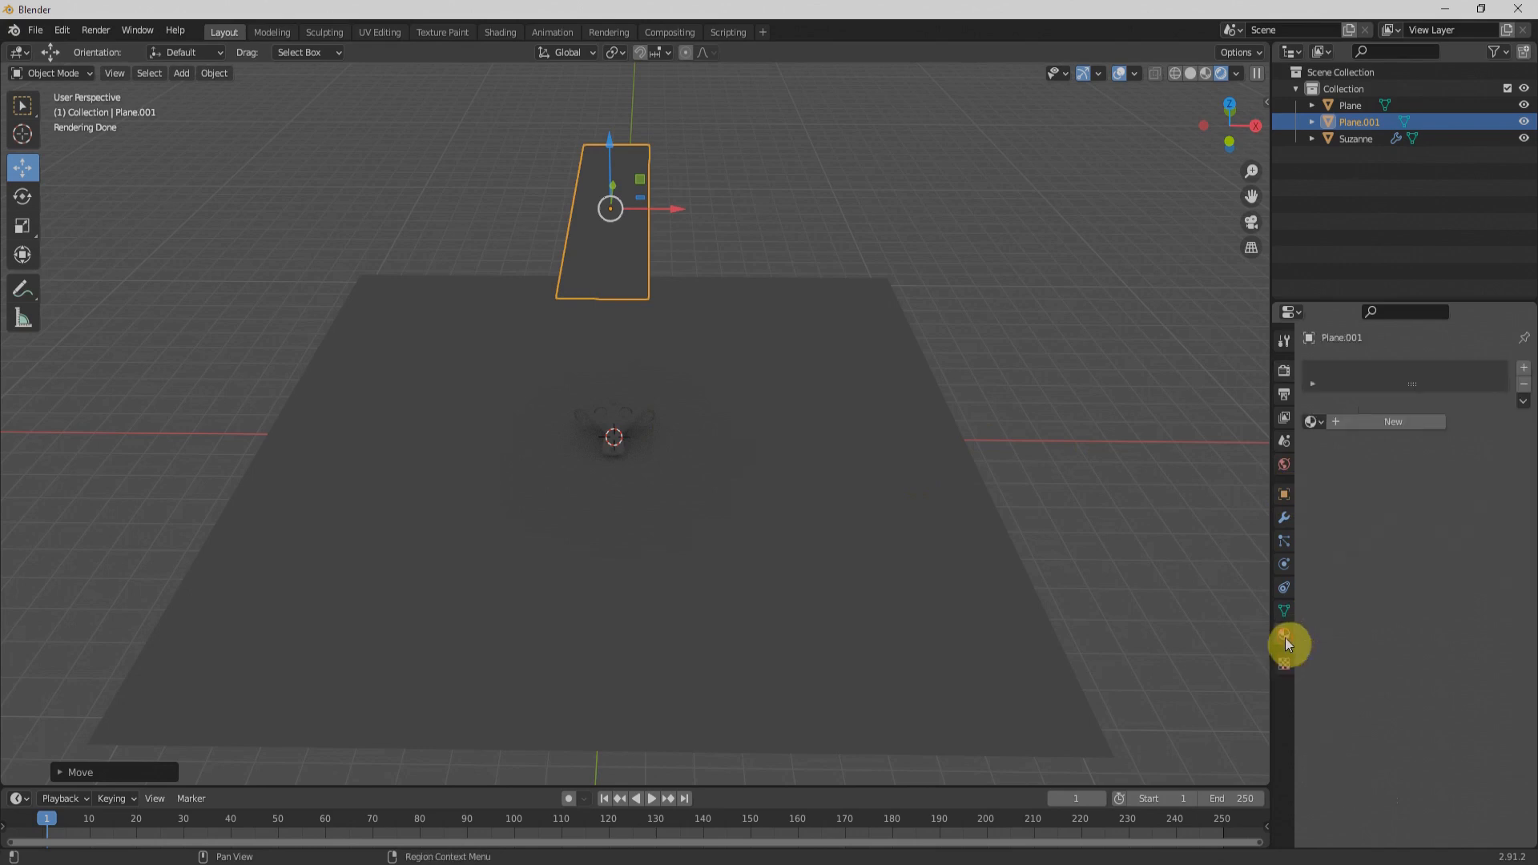
left_click(1395, 422)
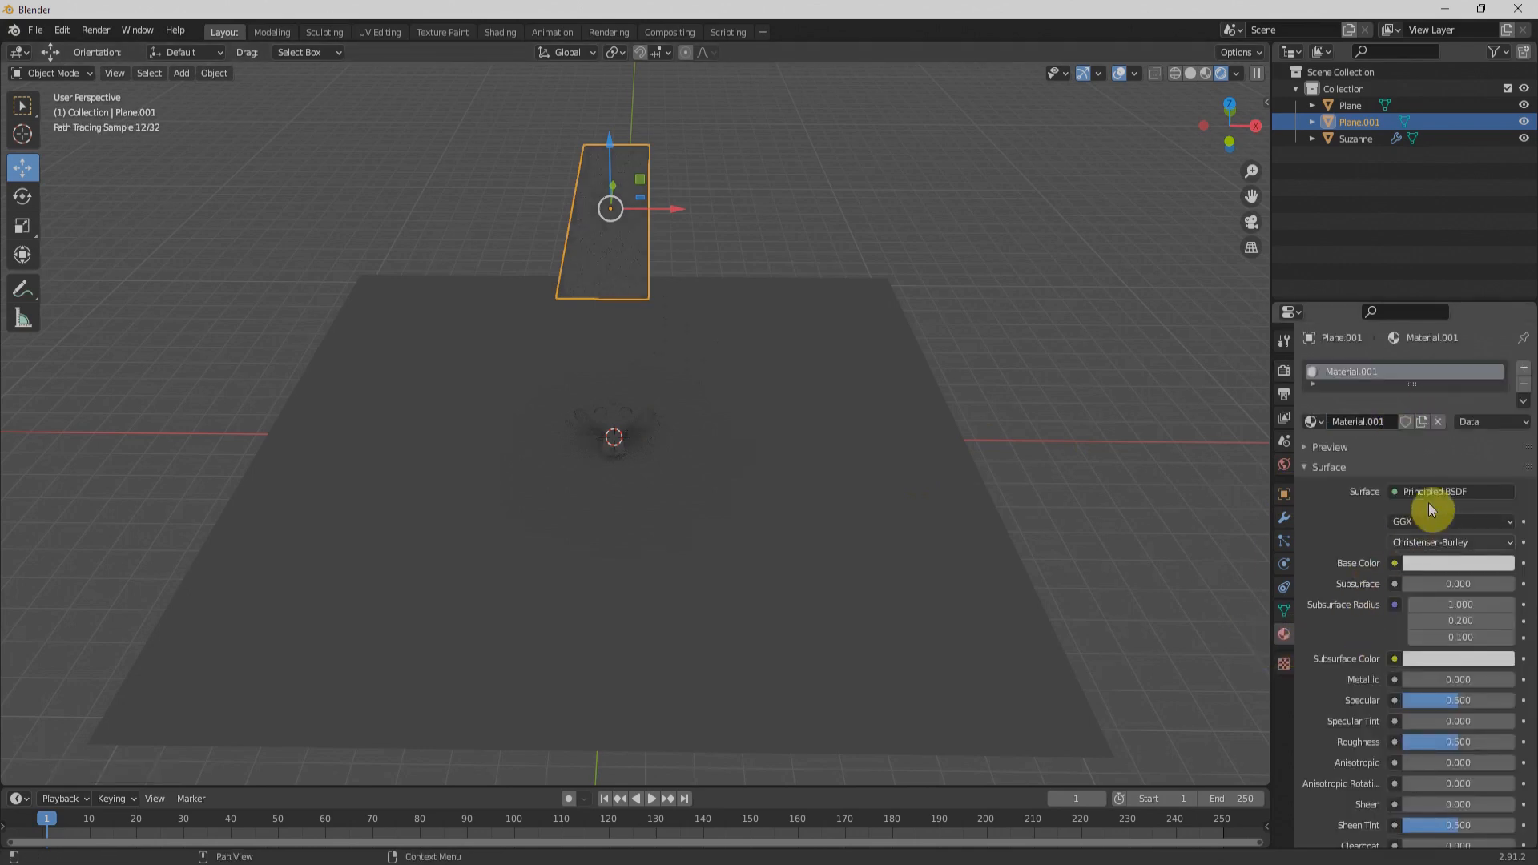
left_click(1455, 488)
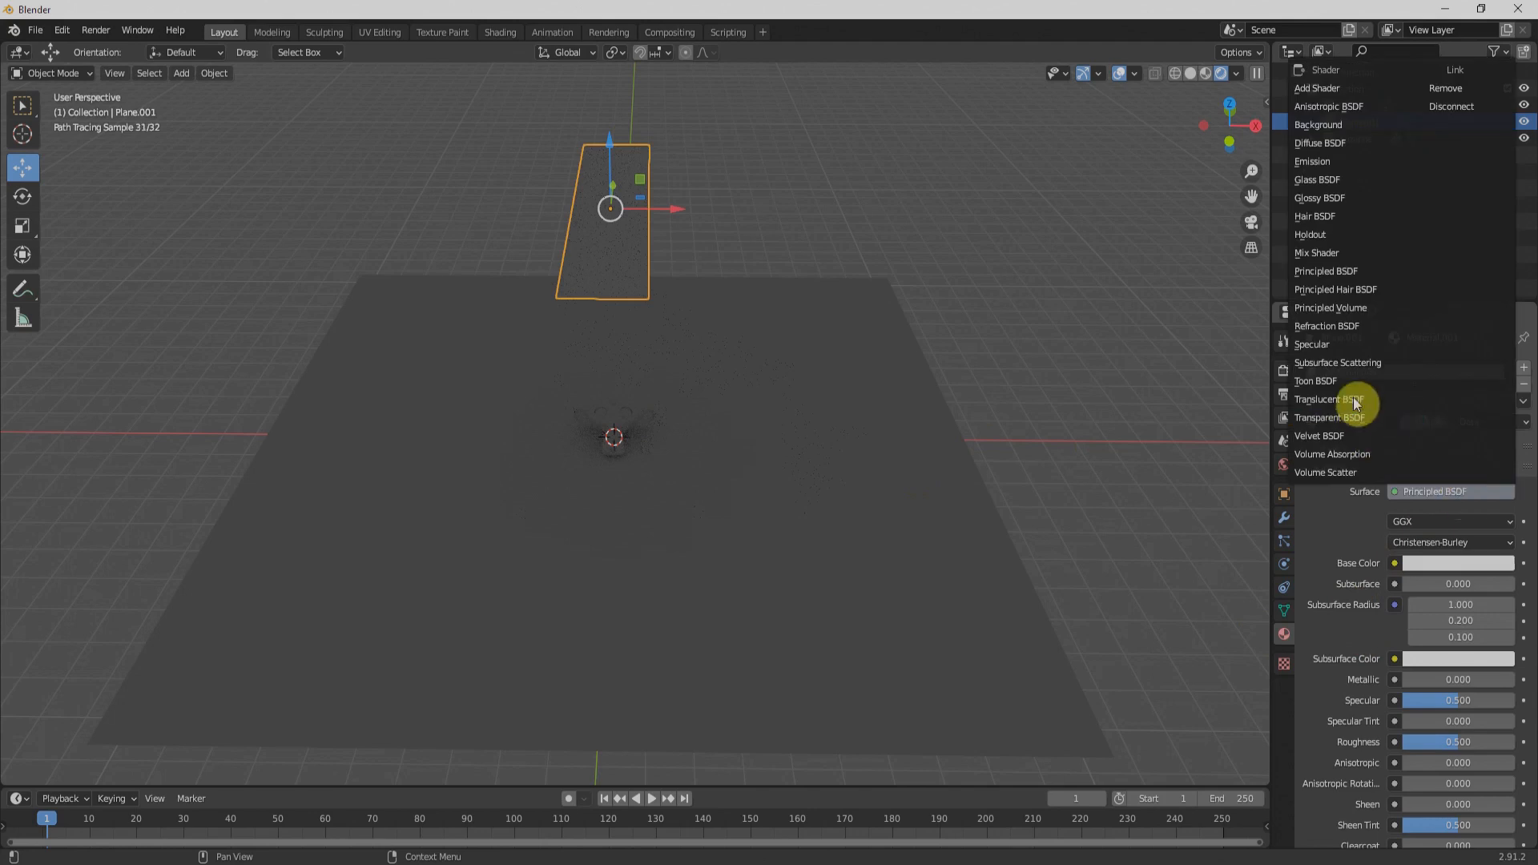
left_click(1340, 163)
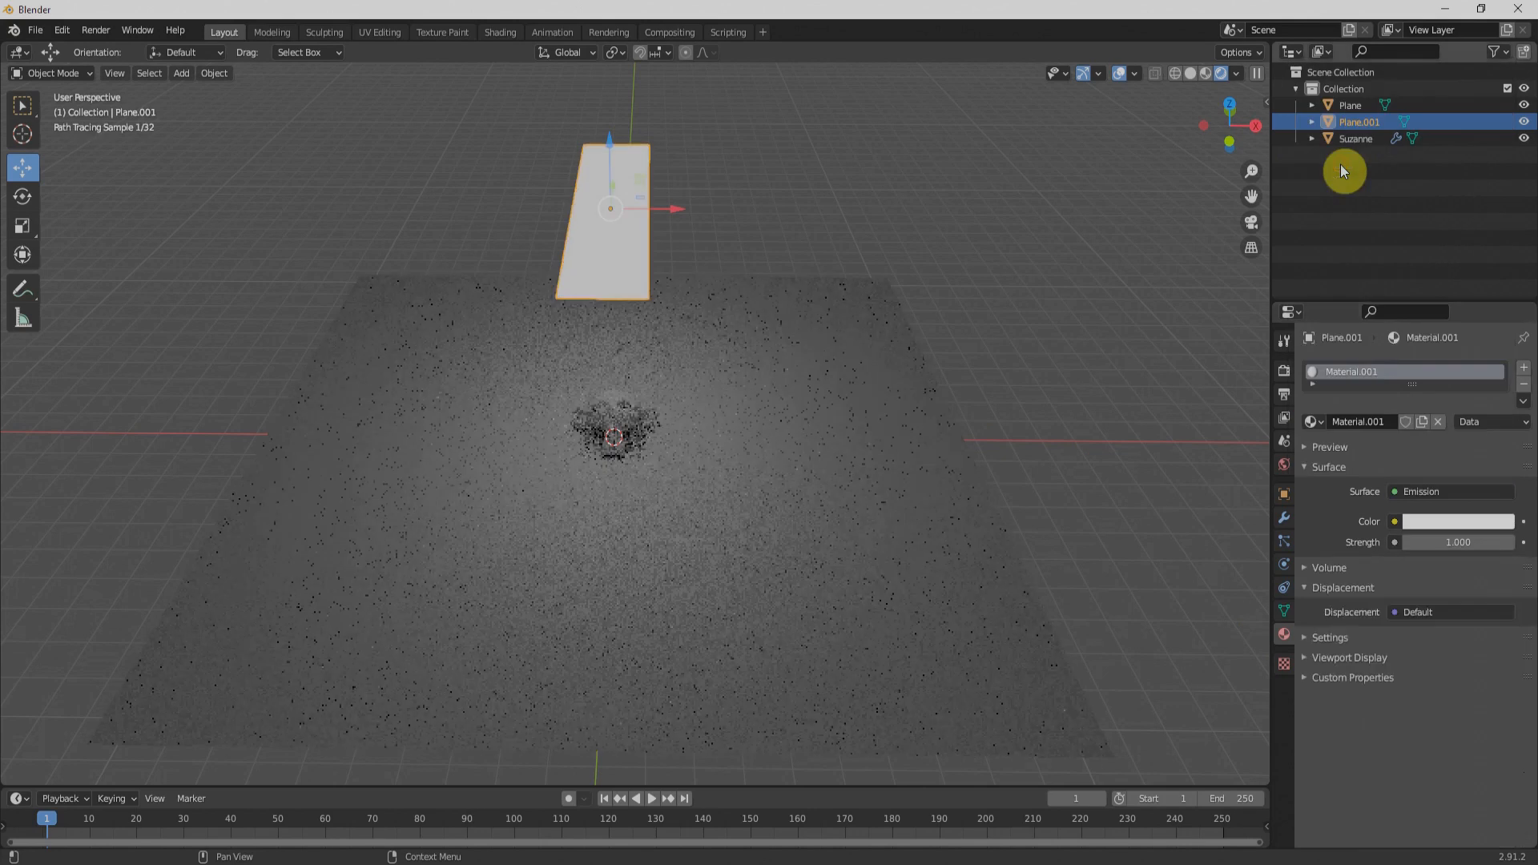
scroll(628, 469, "up", 2)
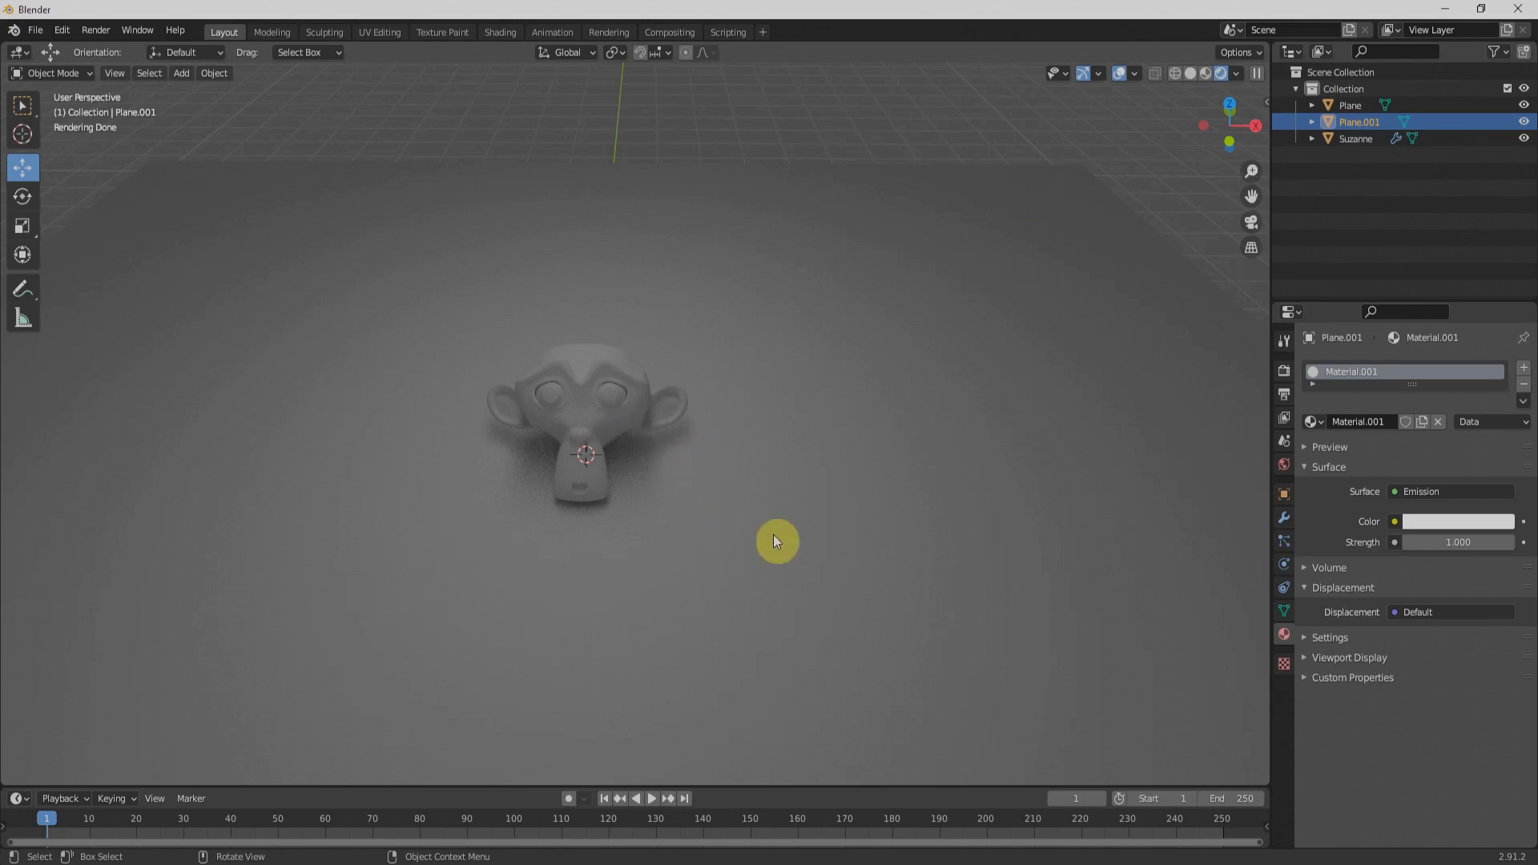
- Split the 3D viewport into two side-by-side areas, with the whole scene and the light plane in view
scroll(833, 378, "down", 4)
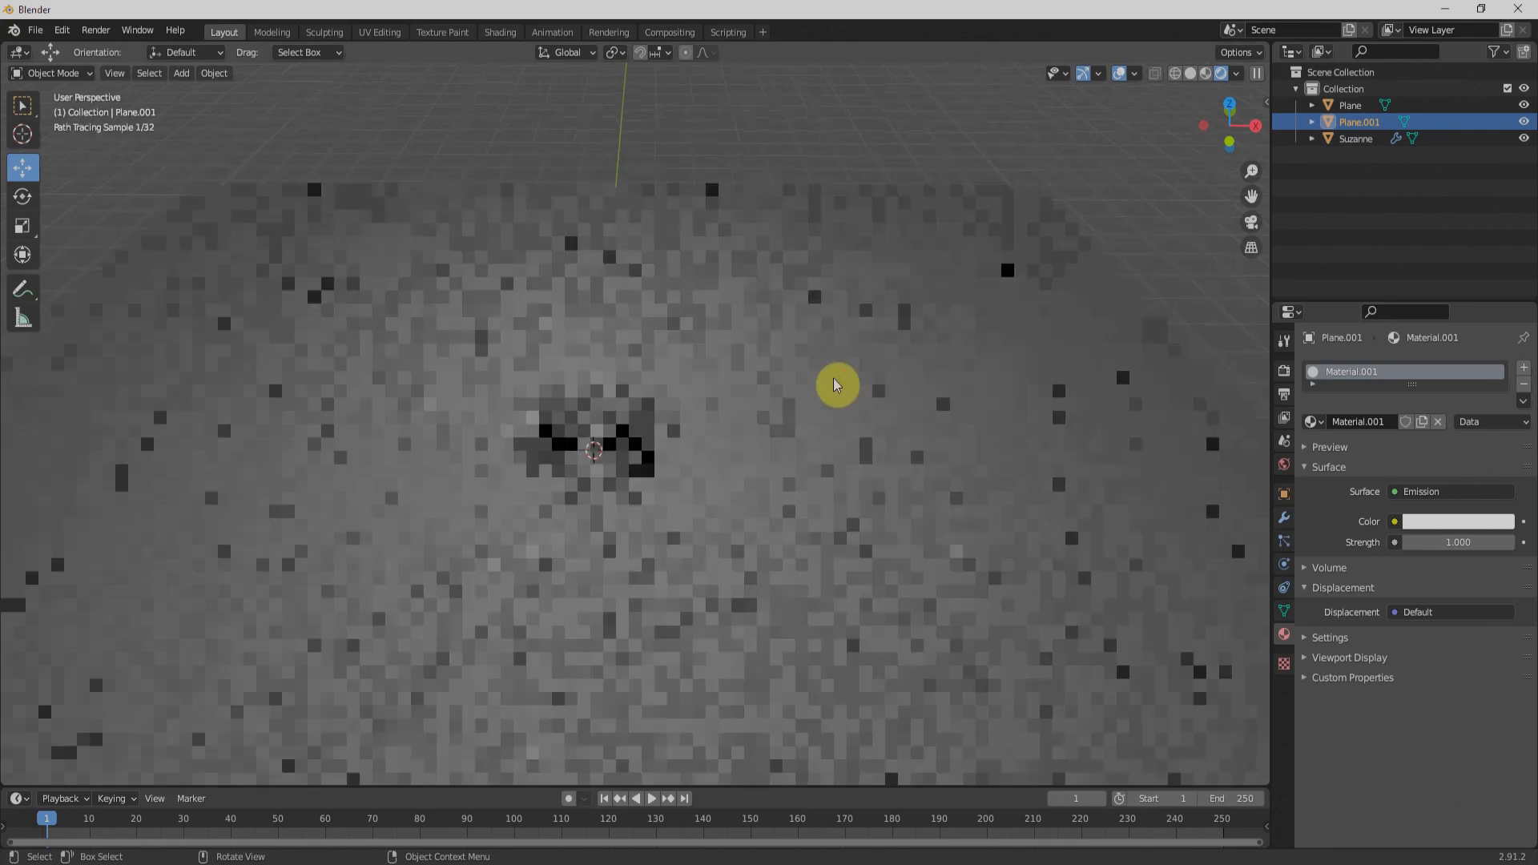
middle_click_drag(742, 354, 681, 320)
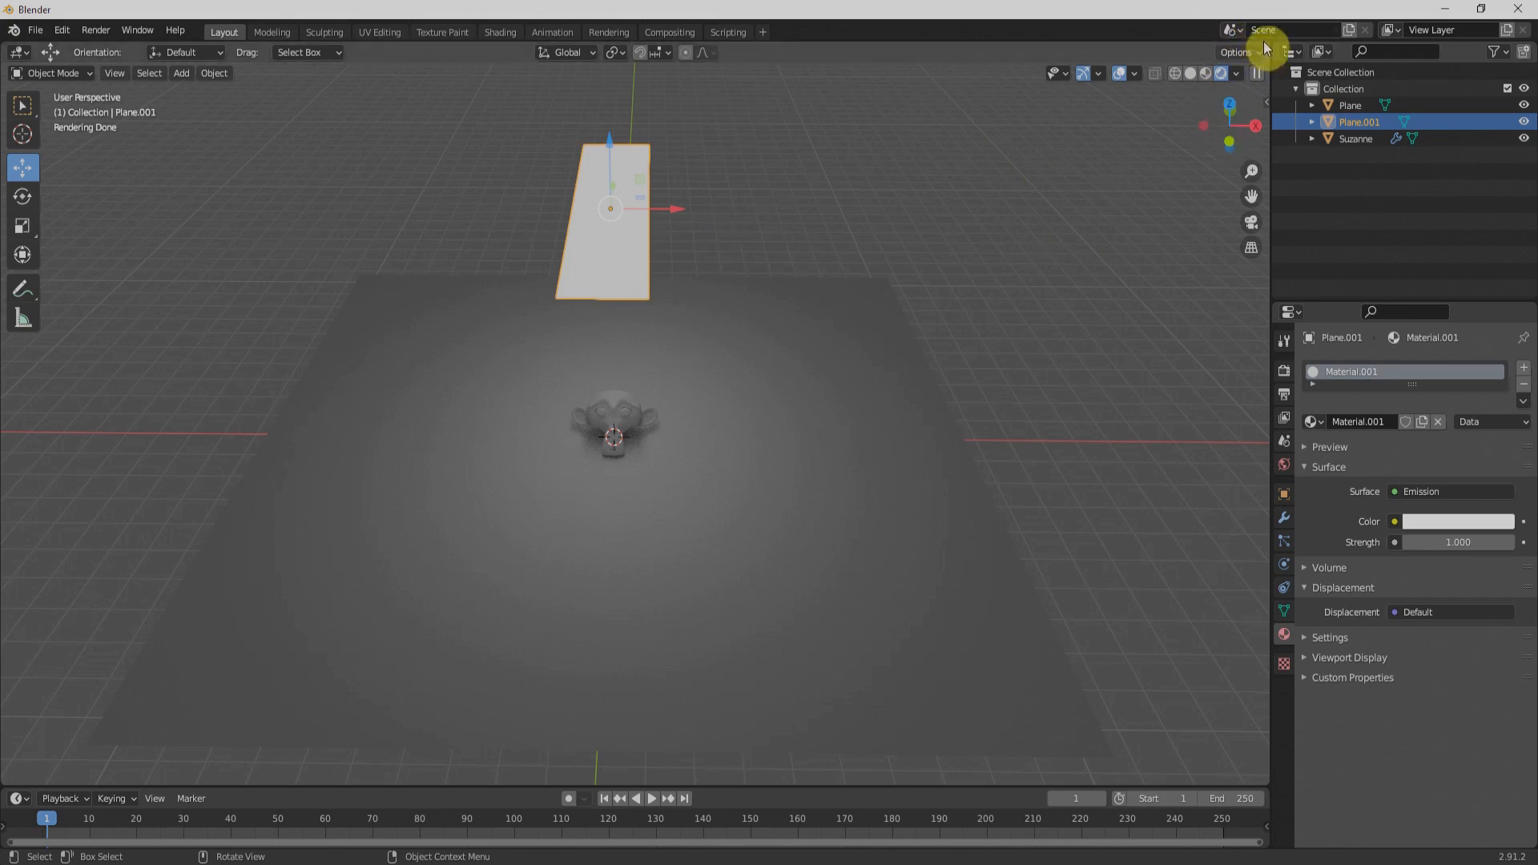
left_click_drag(1266, 47, 715, 48)
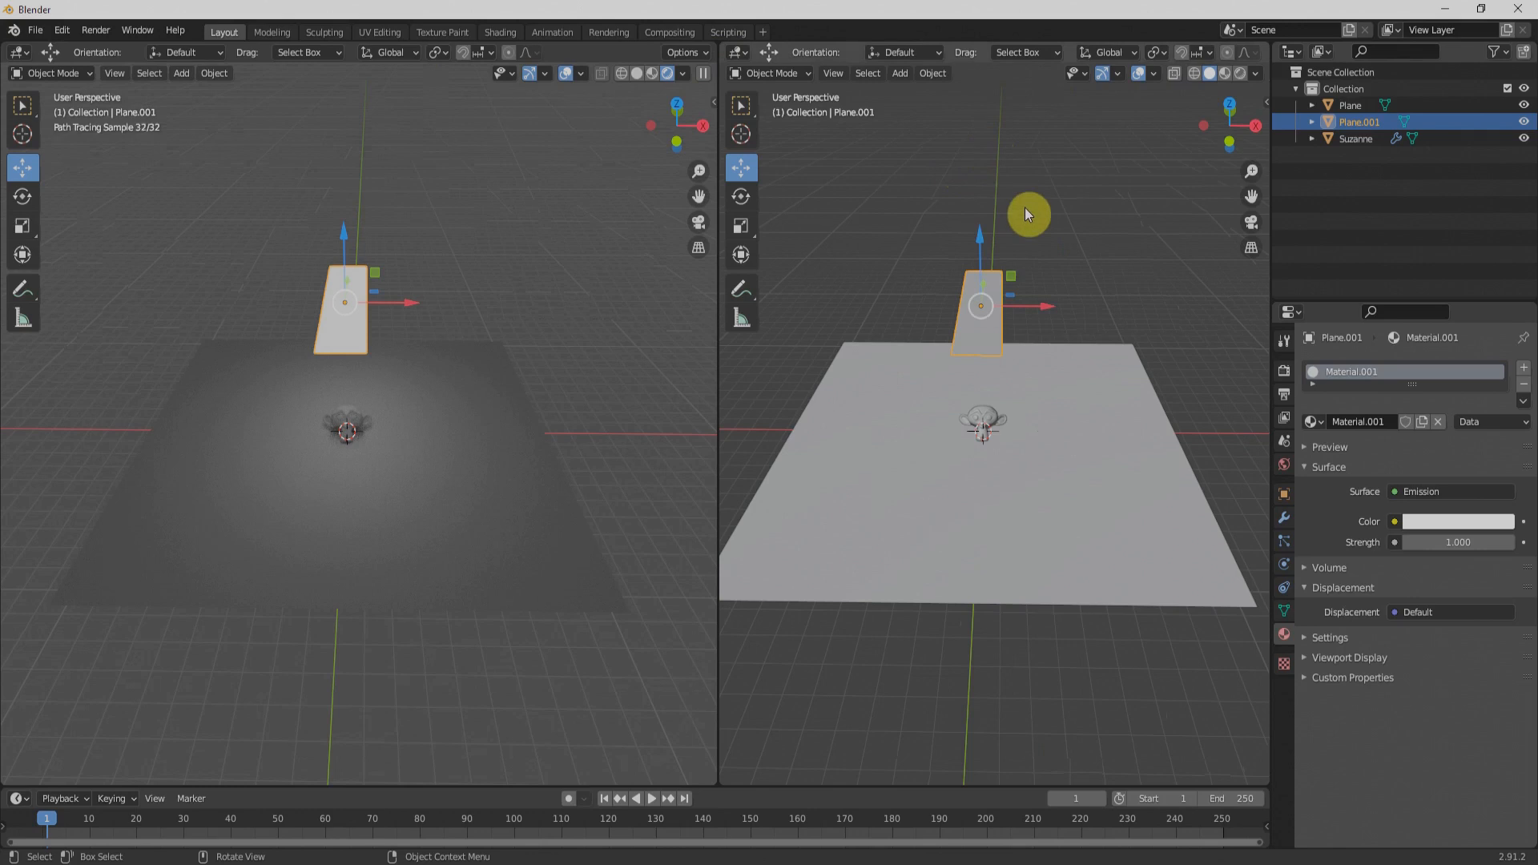
right_click(719, 416)
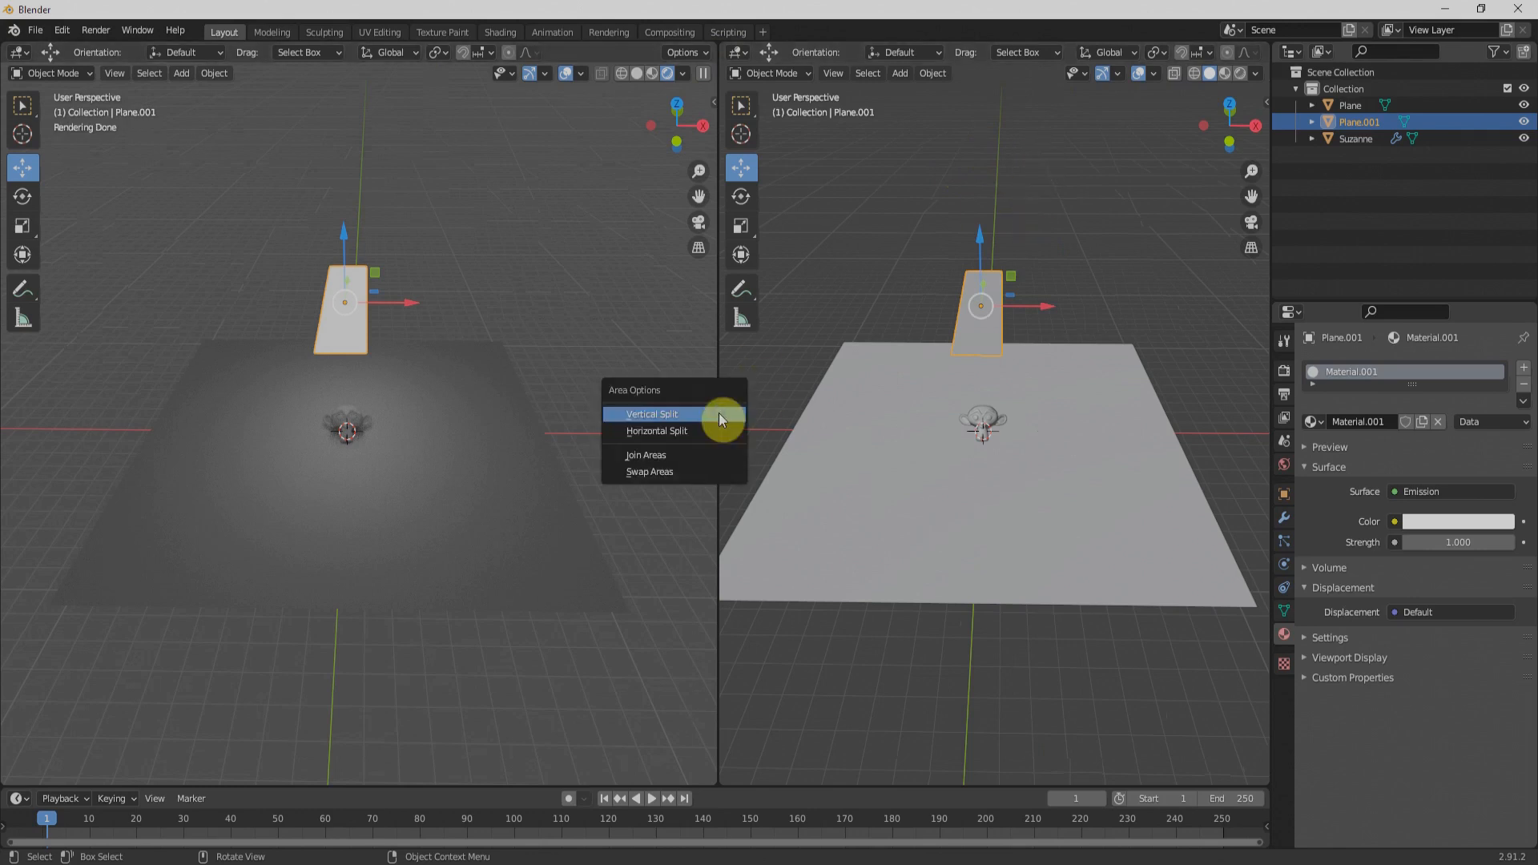
left_click(666, 455)
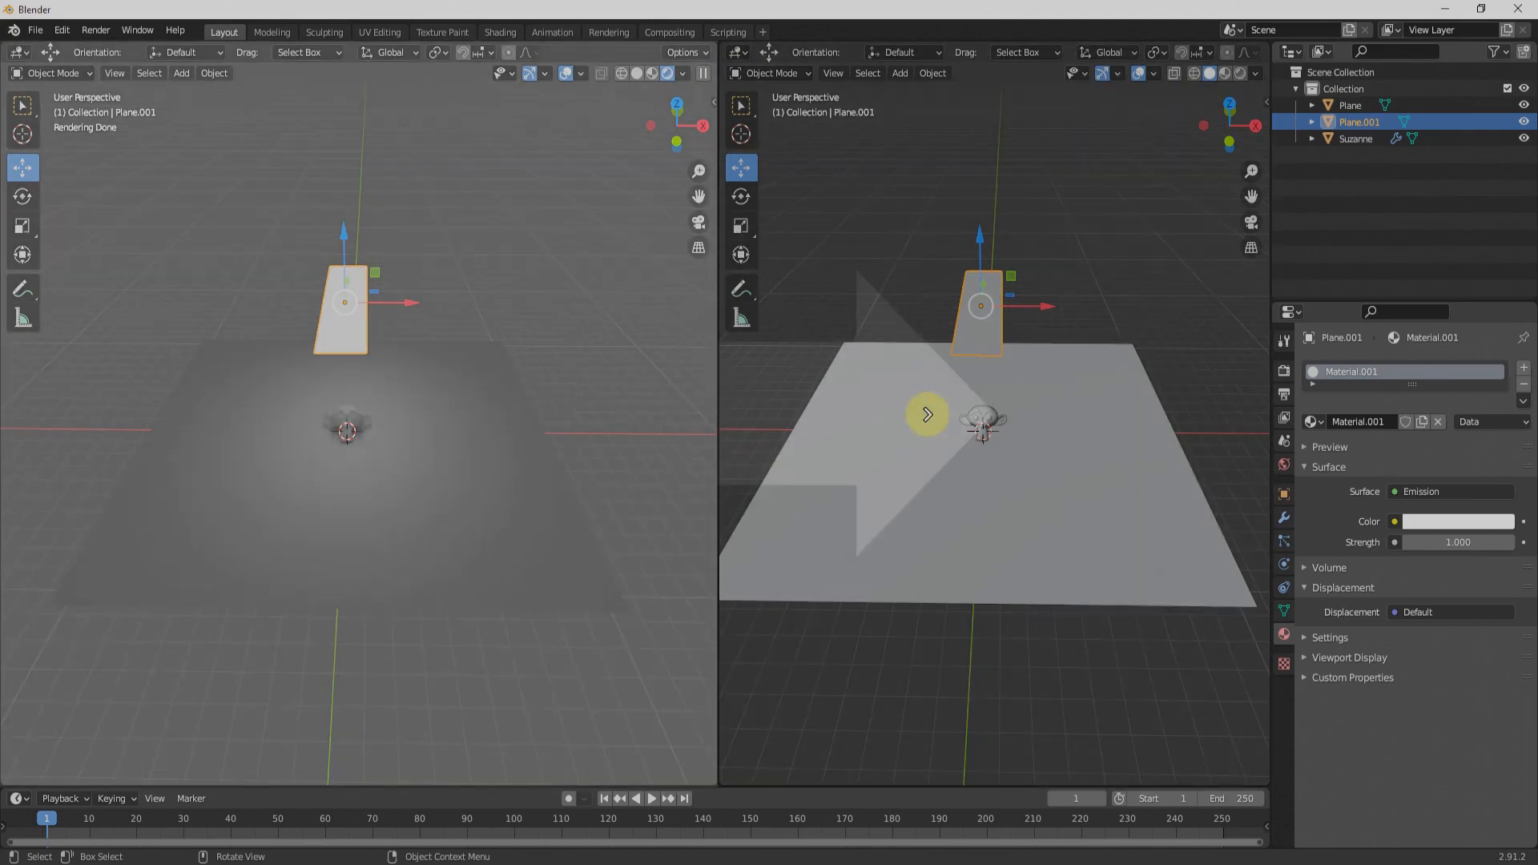
right_click(927, 414)
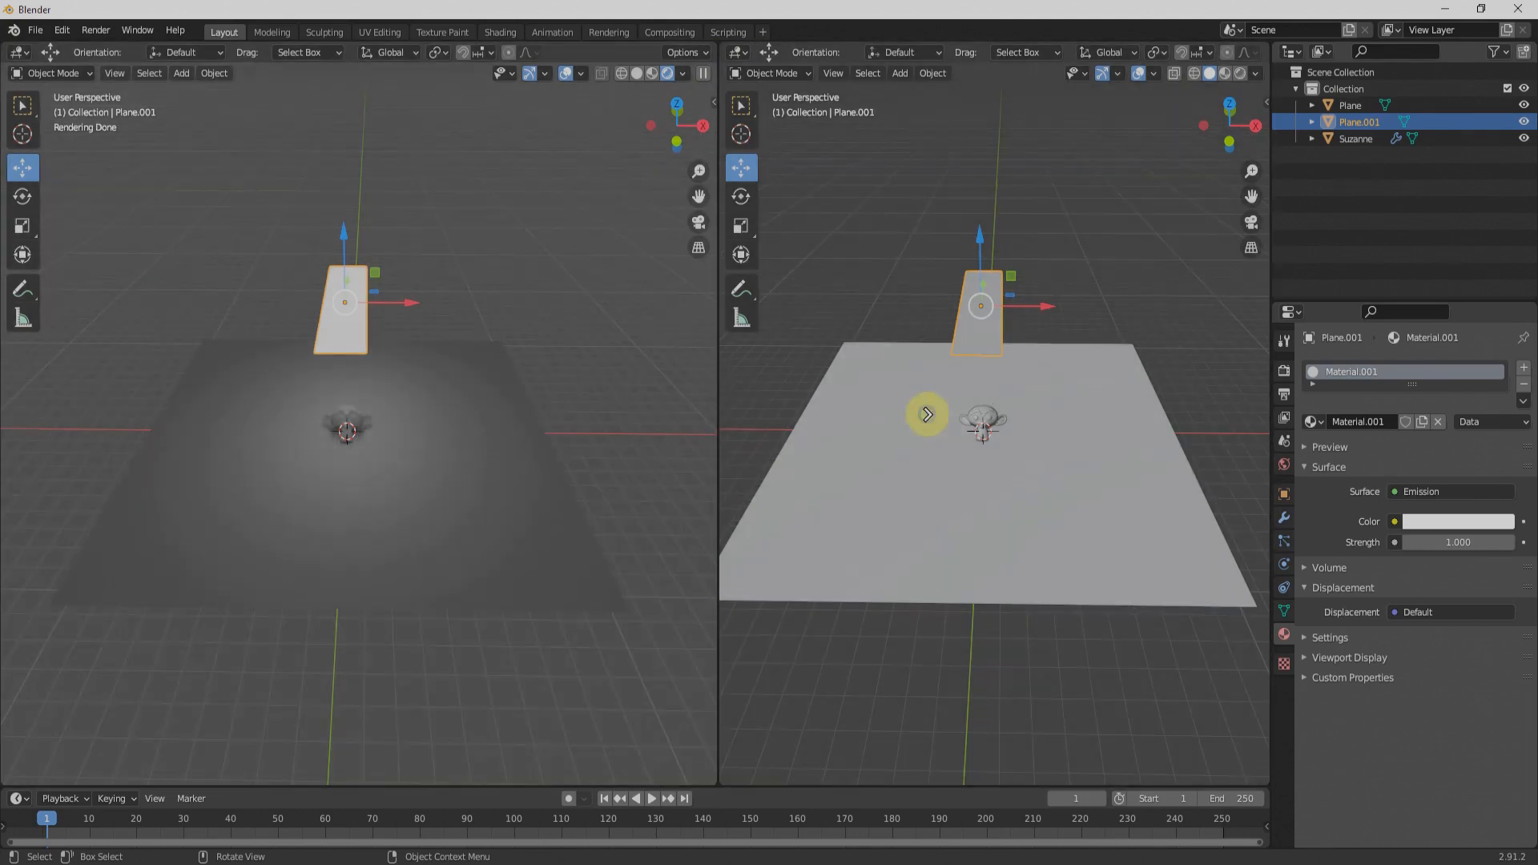
- Change the new viewport area into a Shader Editor and hide its sidebar
left_click(739, 54)
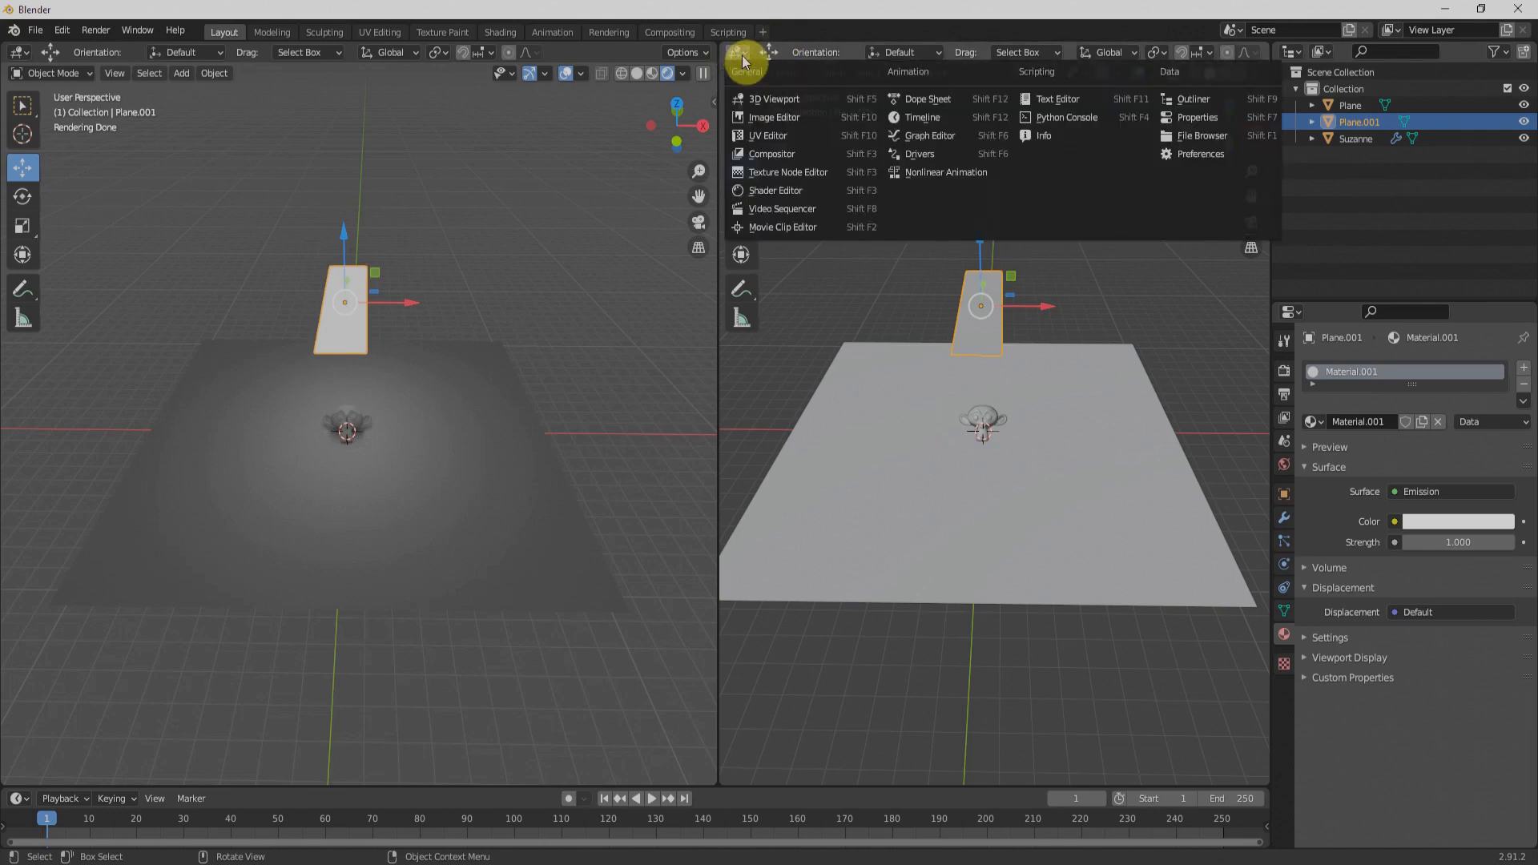
left_click(789, 192)
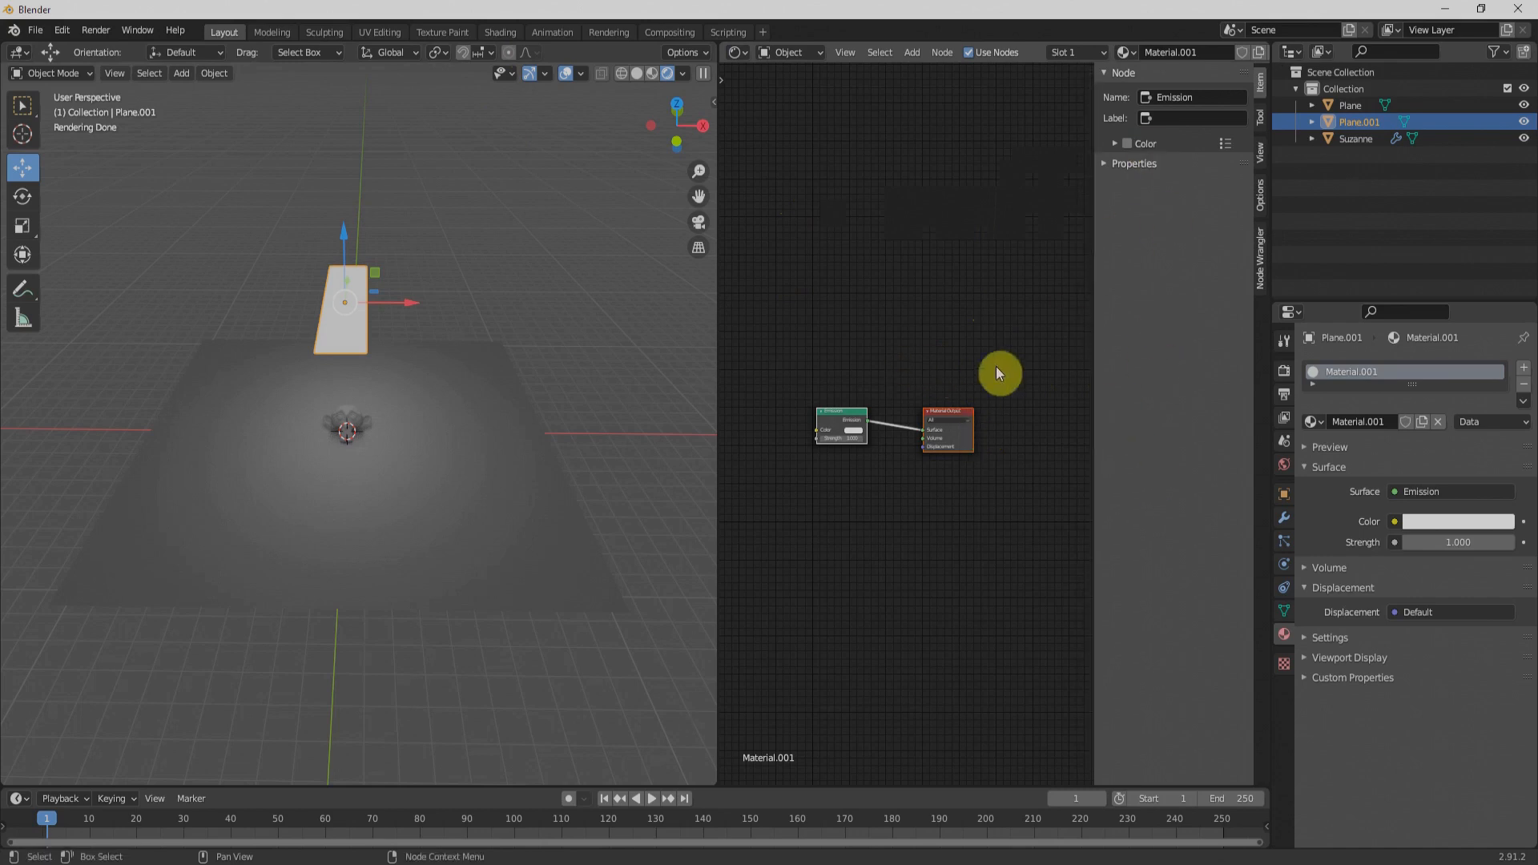
key("n")
- Rearrange the Emission and Material Output nodes to leave free space on the input side of the Emission node
scroll(1056, 486, "up", 1)
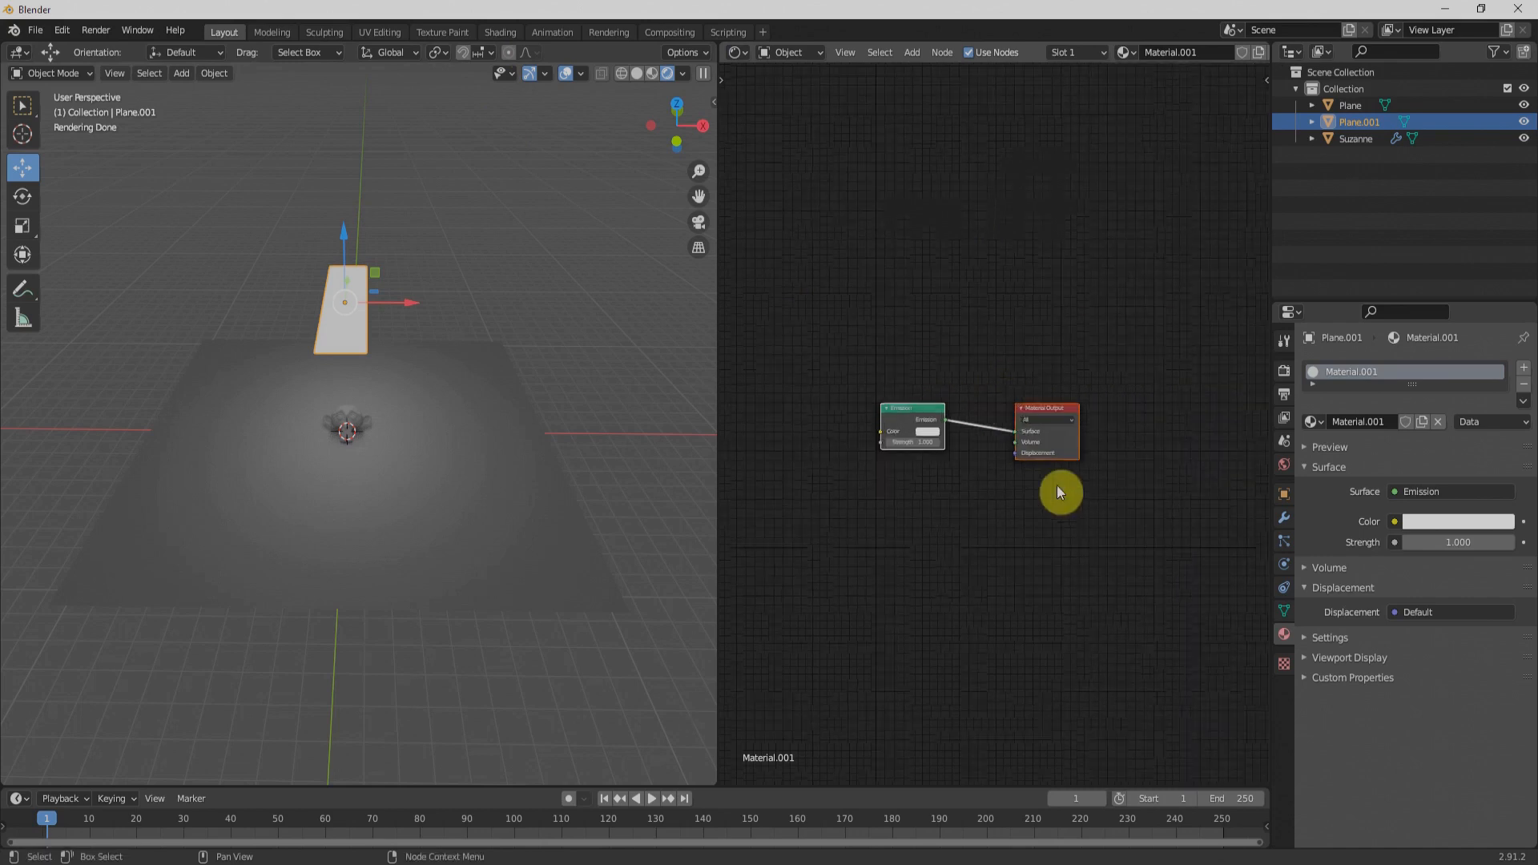
scroll(1091, 408, "up", 3)
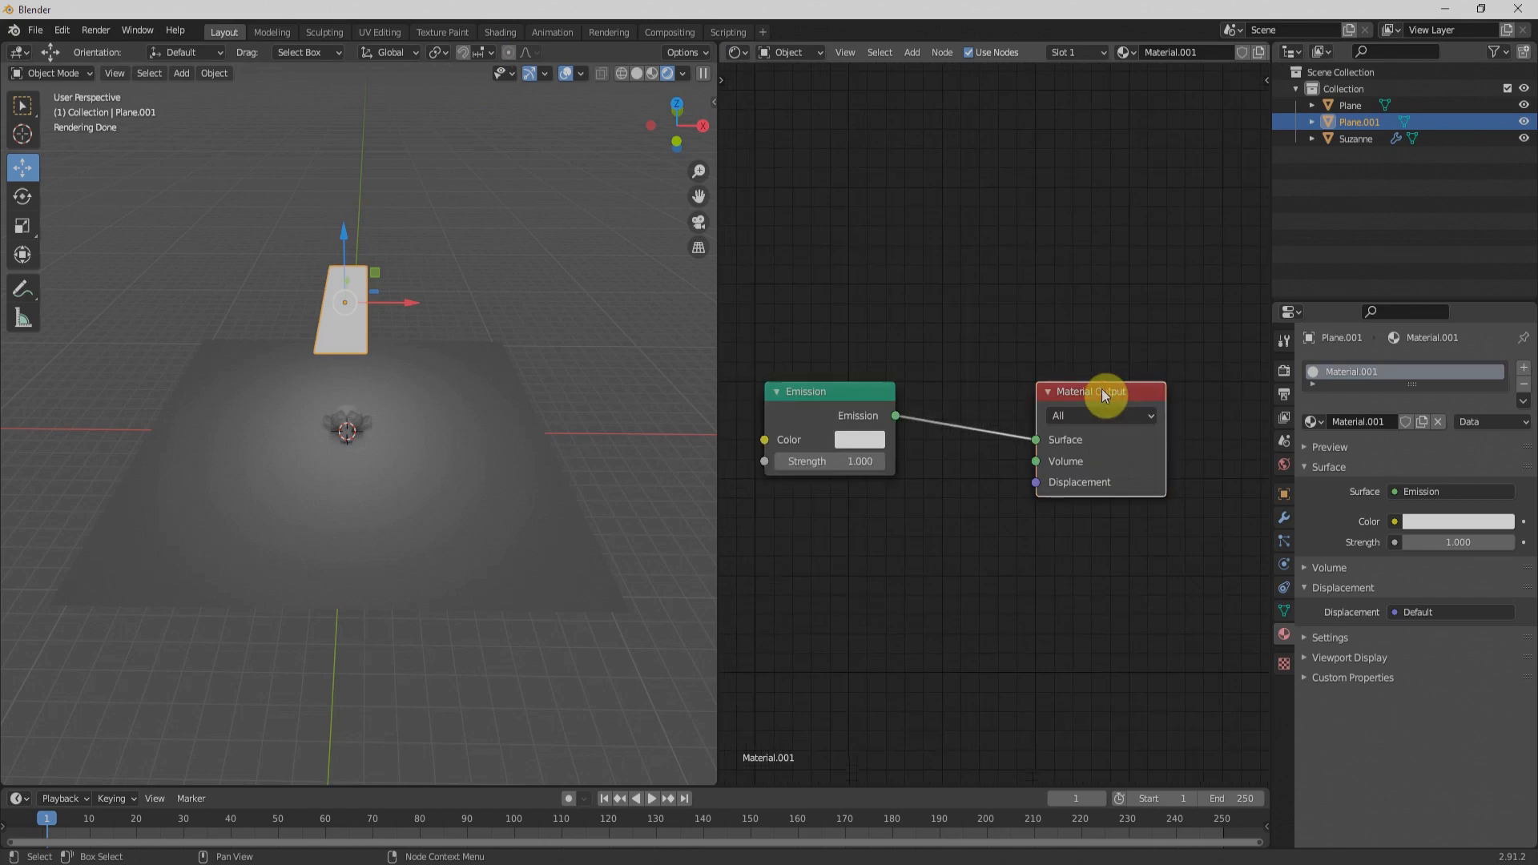
left_click_drag(1102, 388, 1198, 376)
left_click(820, 391)
left_click_drag(820, 391, 1035, 323)
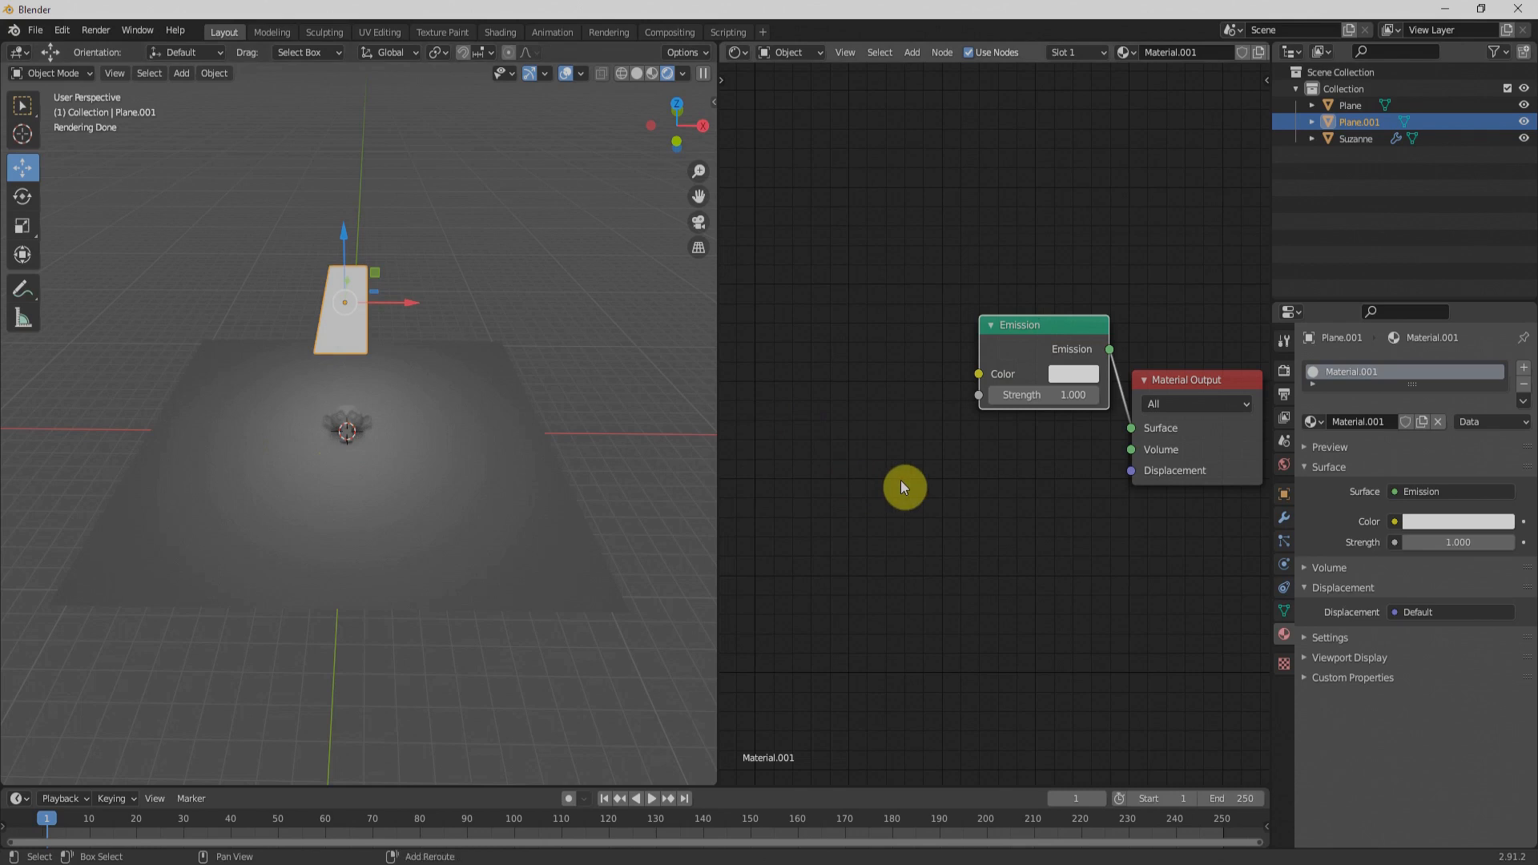
- Add a Blackbody converter node and connect its Color output to the Emission node's Color input
key("shift+a")
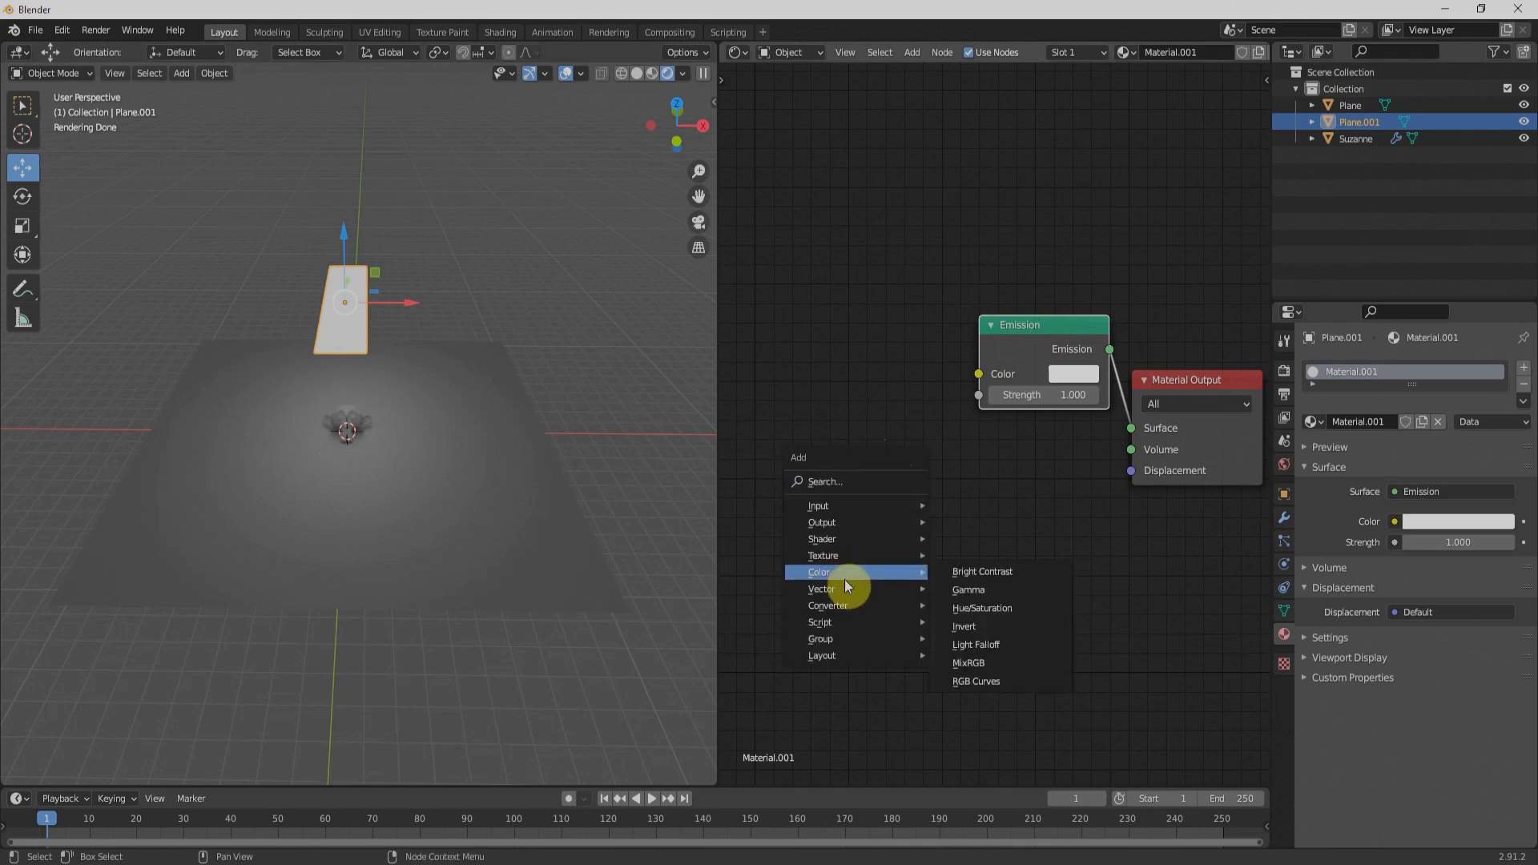
mouse_move(839, 606)
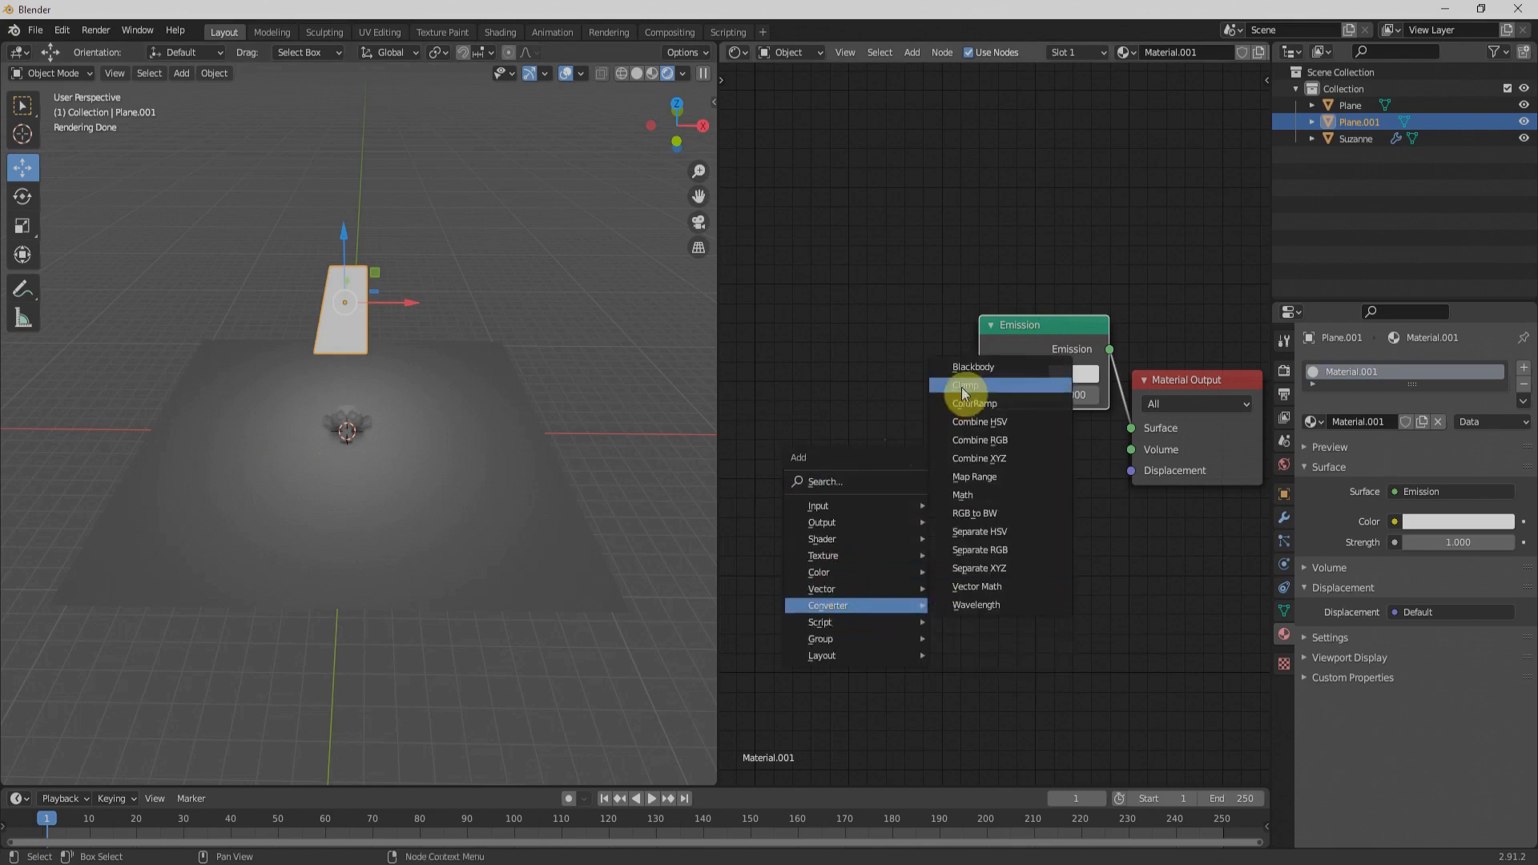
left_click(981, 367)
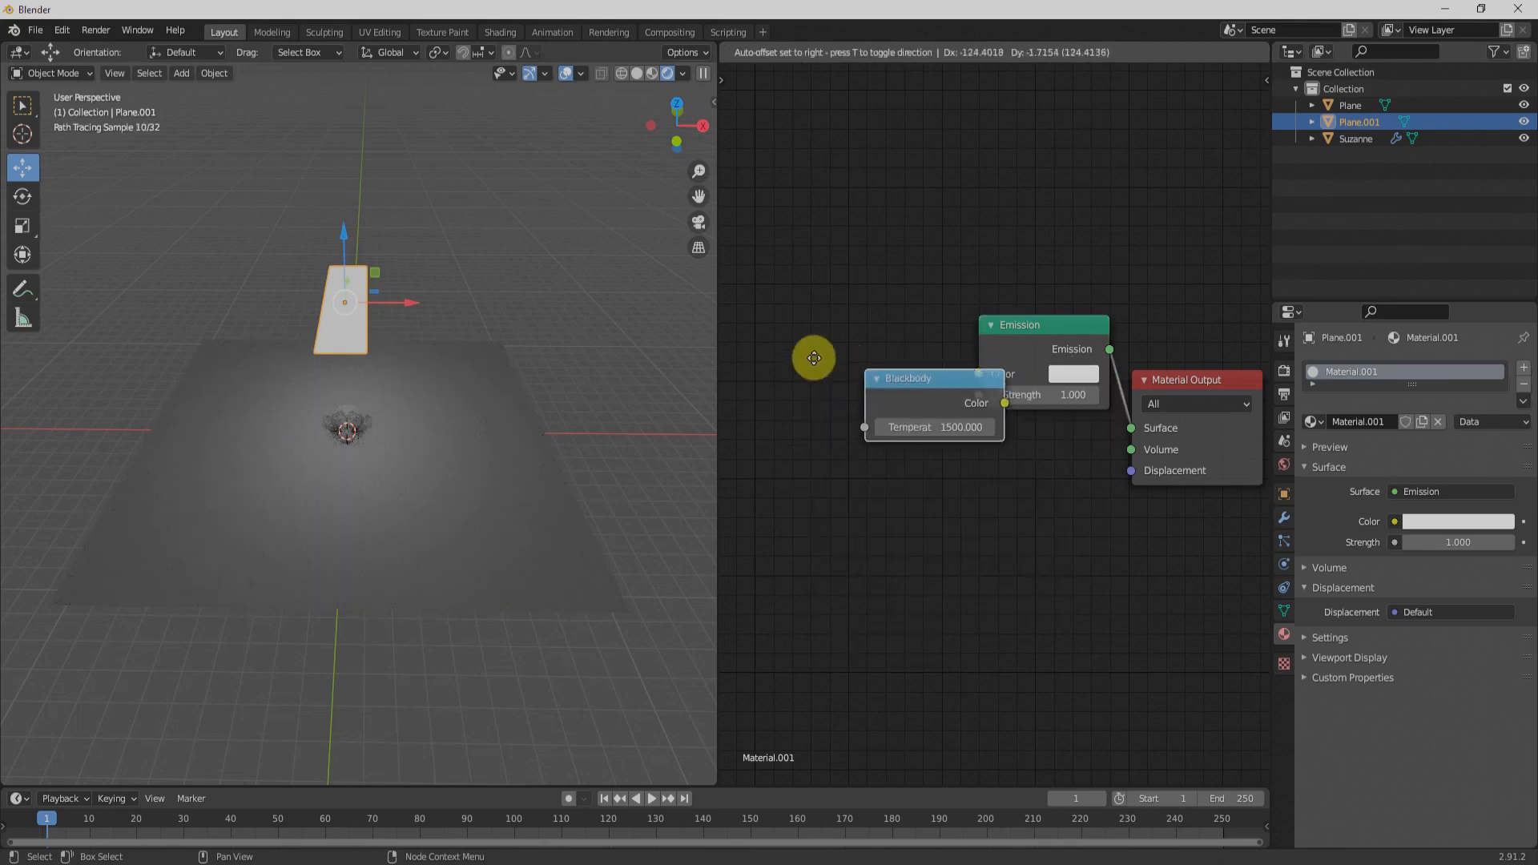
left_click(774, 345)
left_click_drag(915, 377, 979, 378)
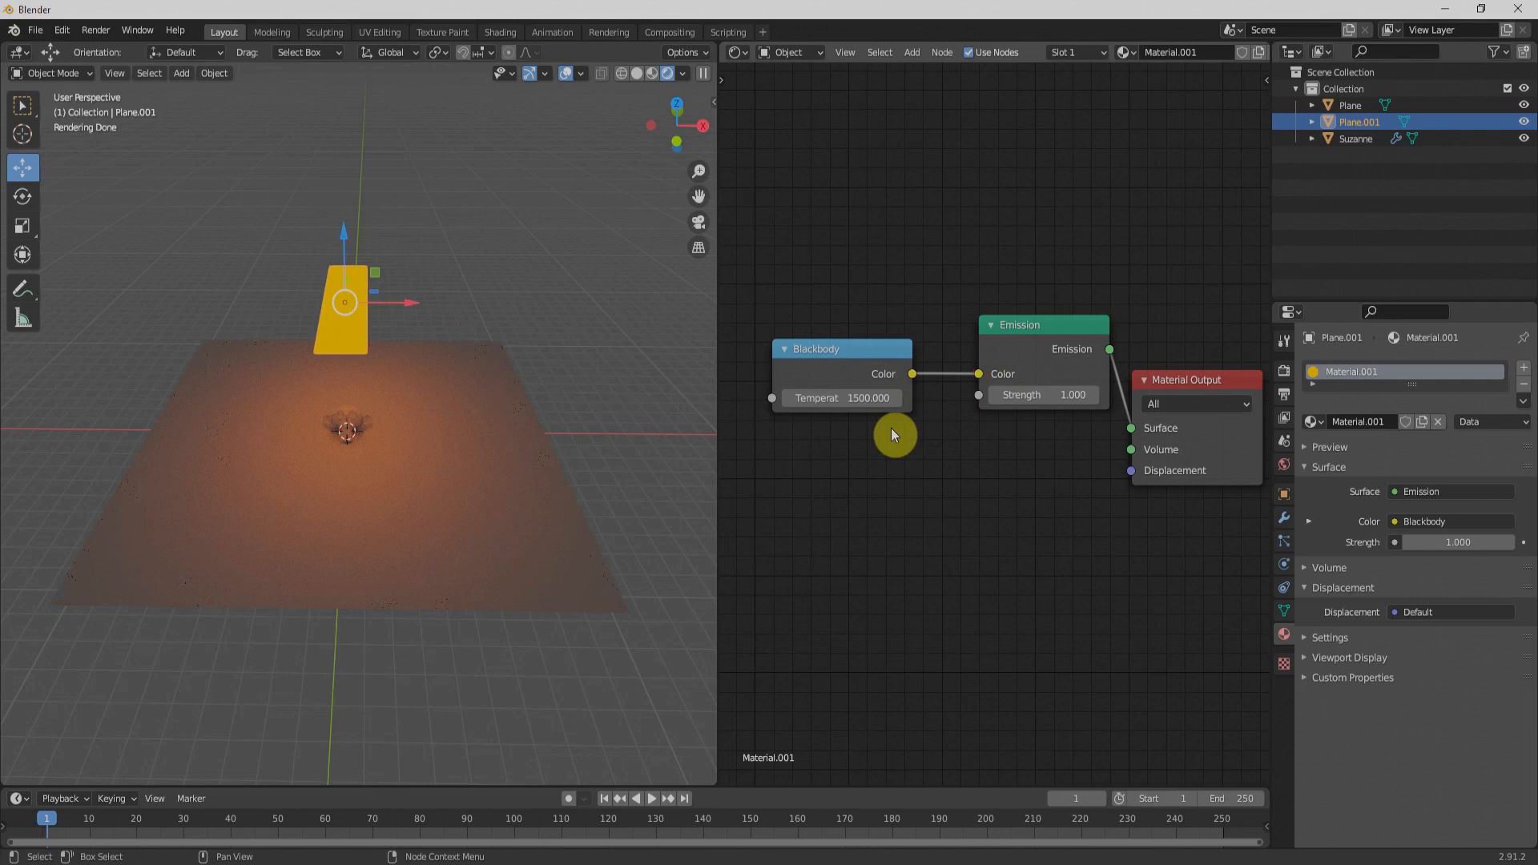
- Set the Blackbody node's temperature to 3200
left_click(848, 398)
type("32")
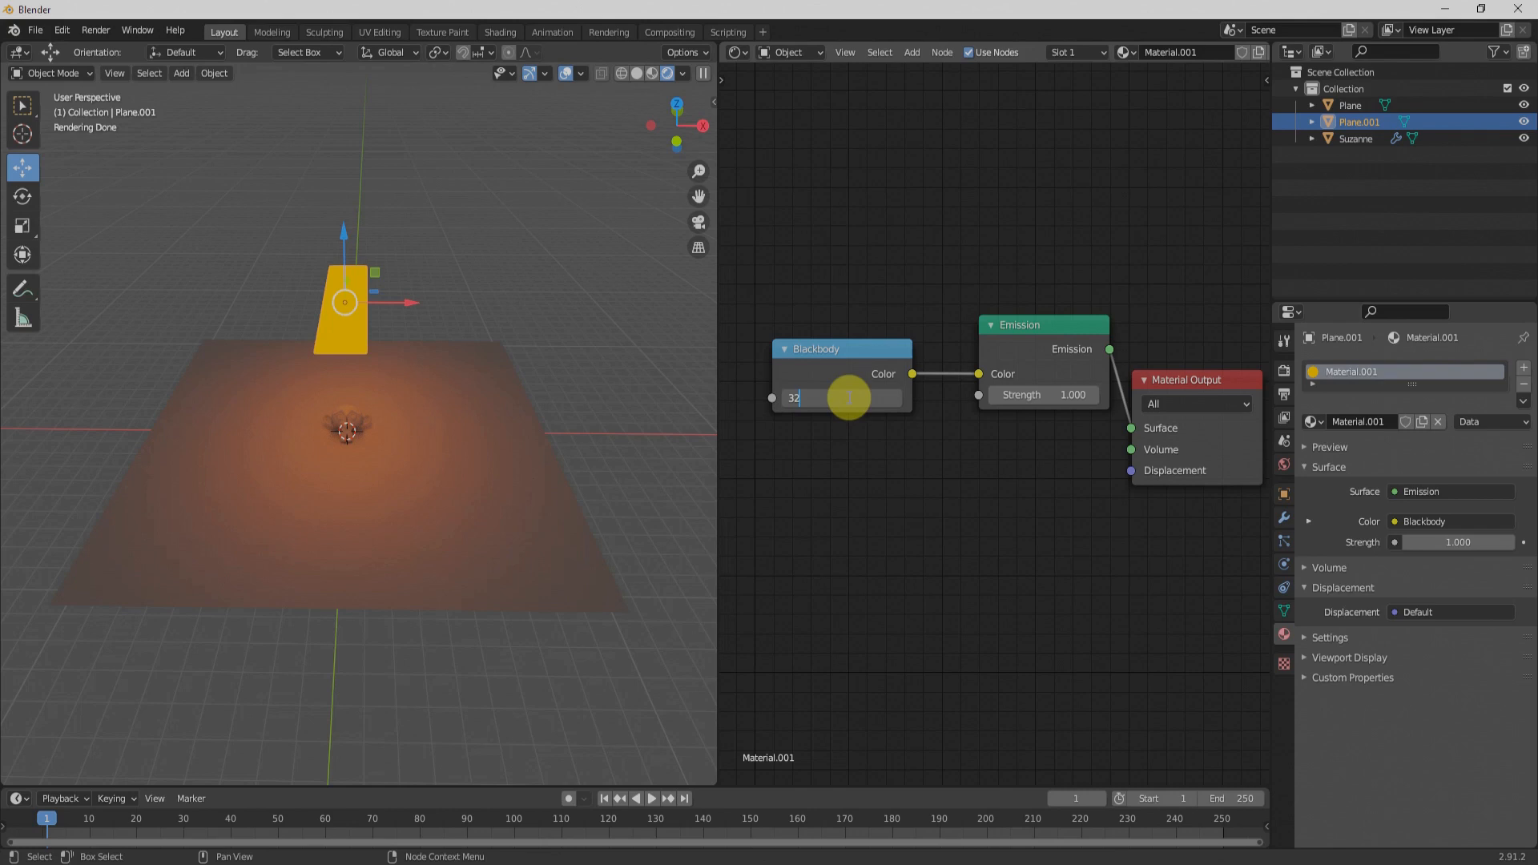
type("00")
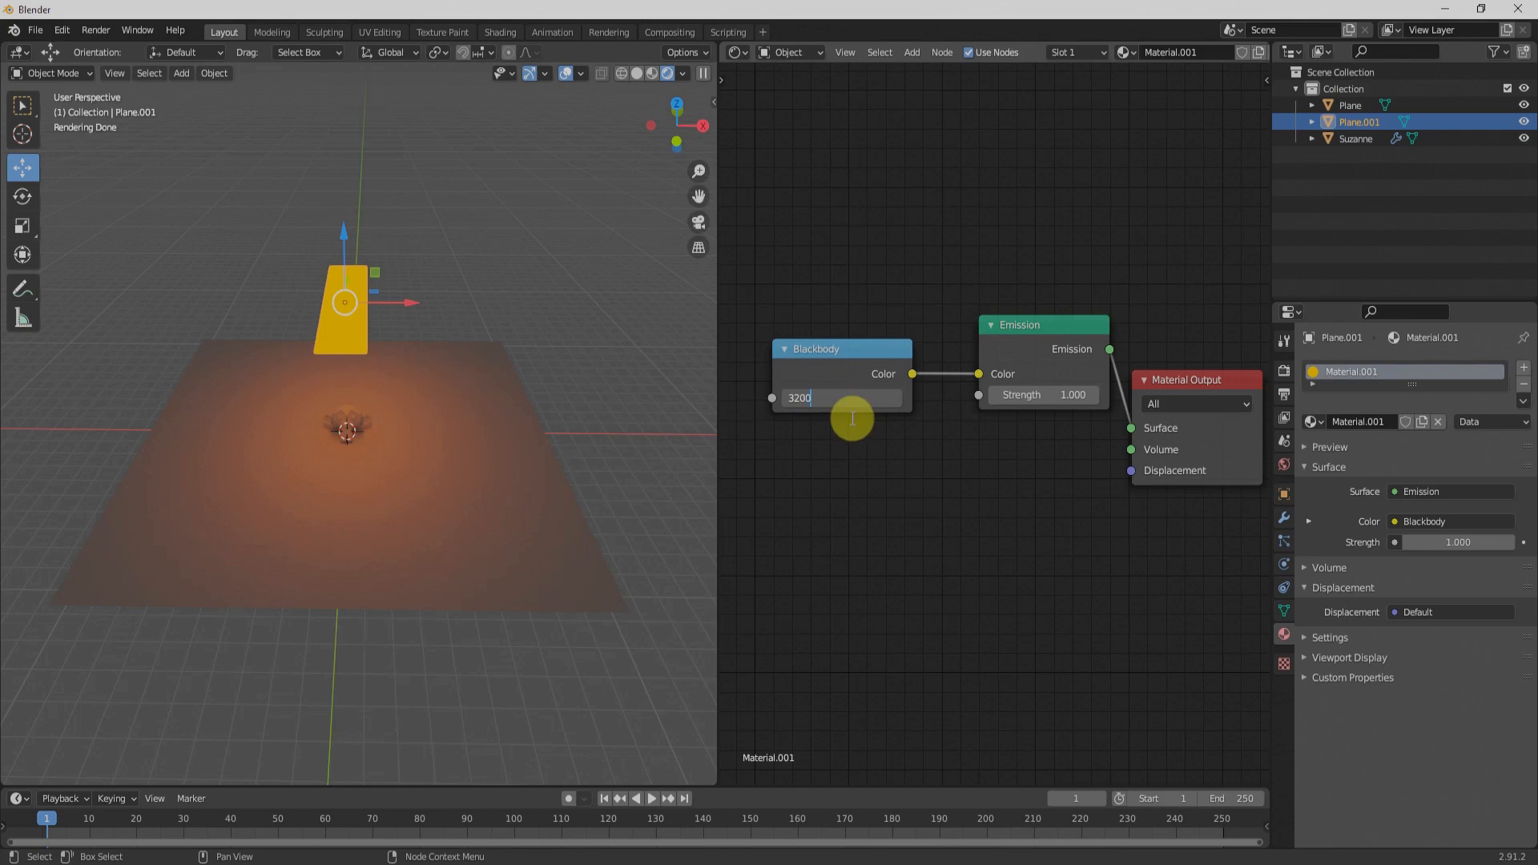
key("Return")
- Create a new material on the monkey and shift its shader nodes to free space before the Principled BSDF
scroll(362, 460, "up", 6)
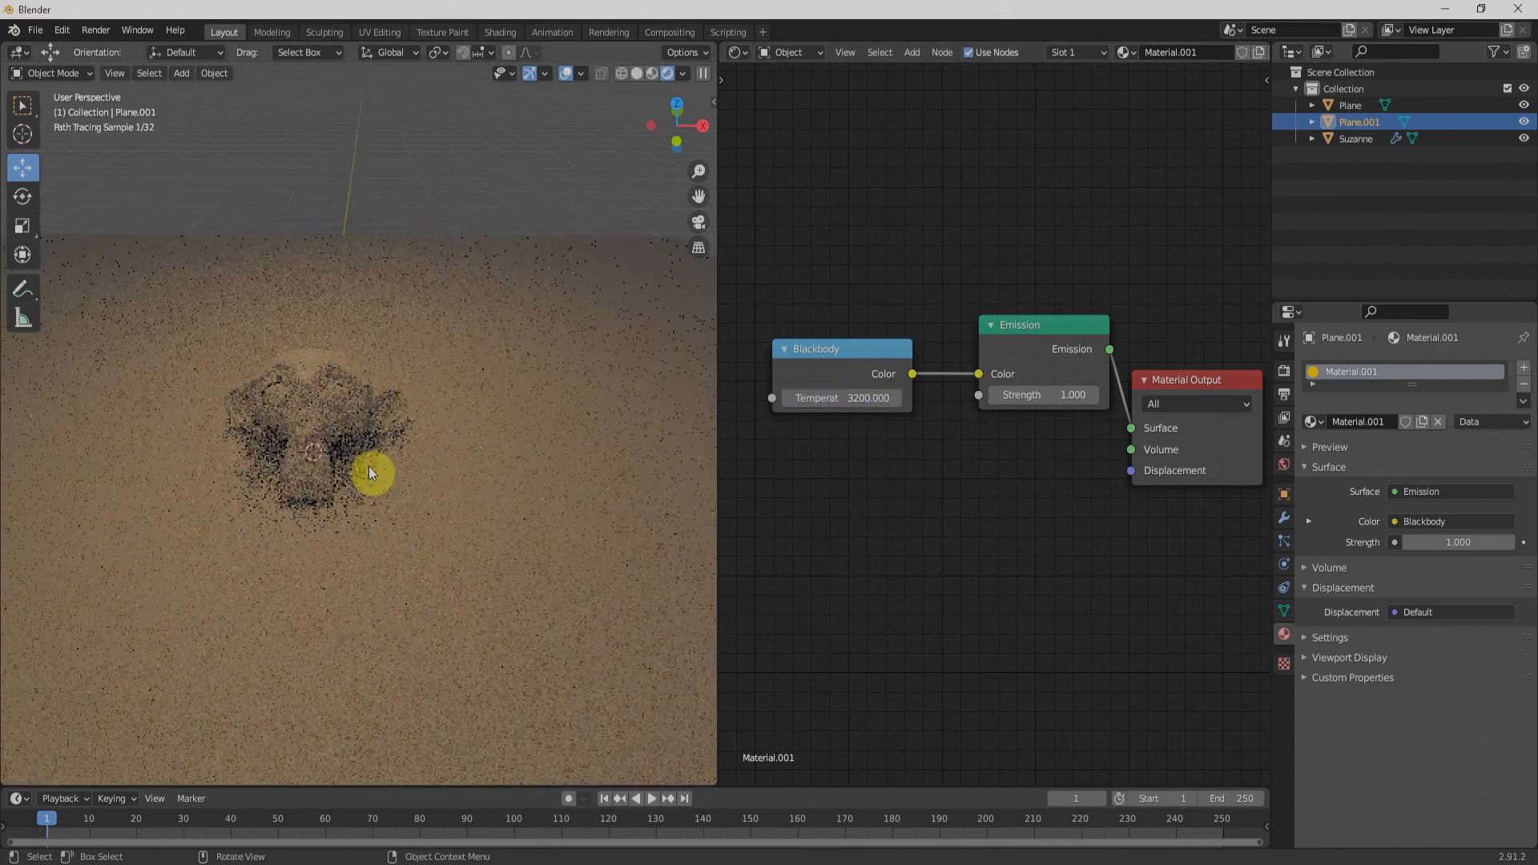
mouse_move(474, 483)
middle_mouse_down("shift")
mouse_move(589, 482)
mouse_move(456, 483)
middle_mouse_up("shift")
scroll(543, 468, "up", 2)
scroll(518, 474, "up", 1)
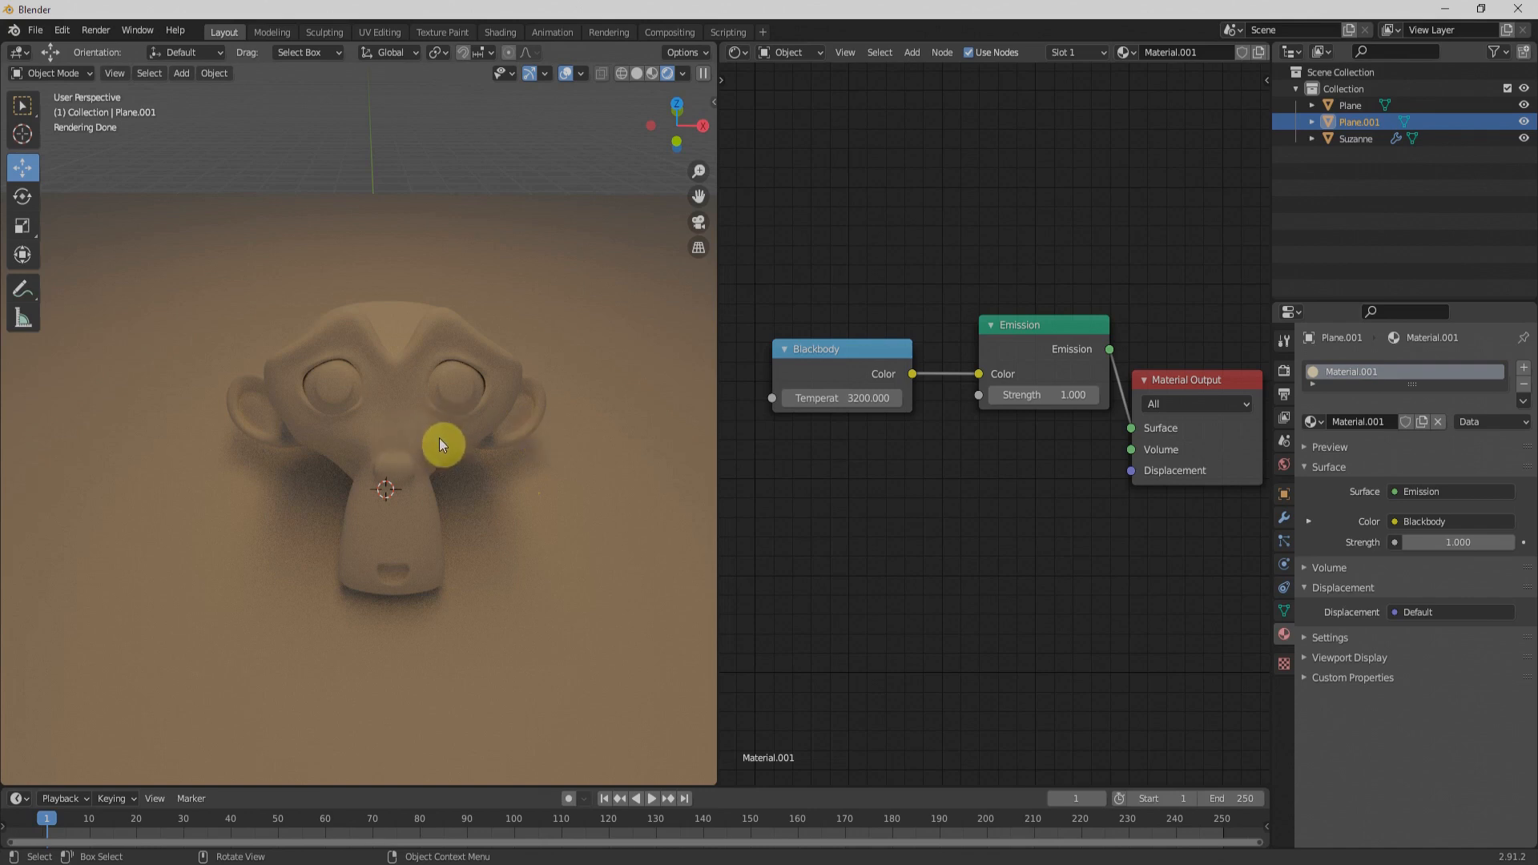
left_click(426, 362)
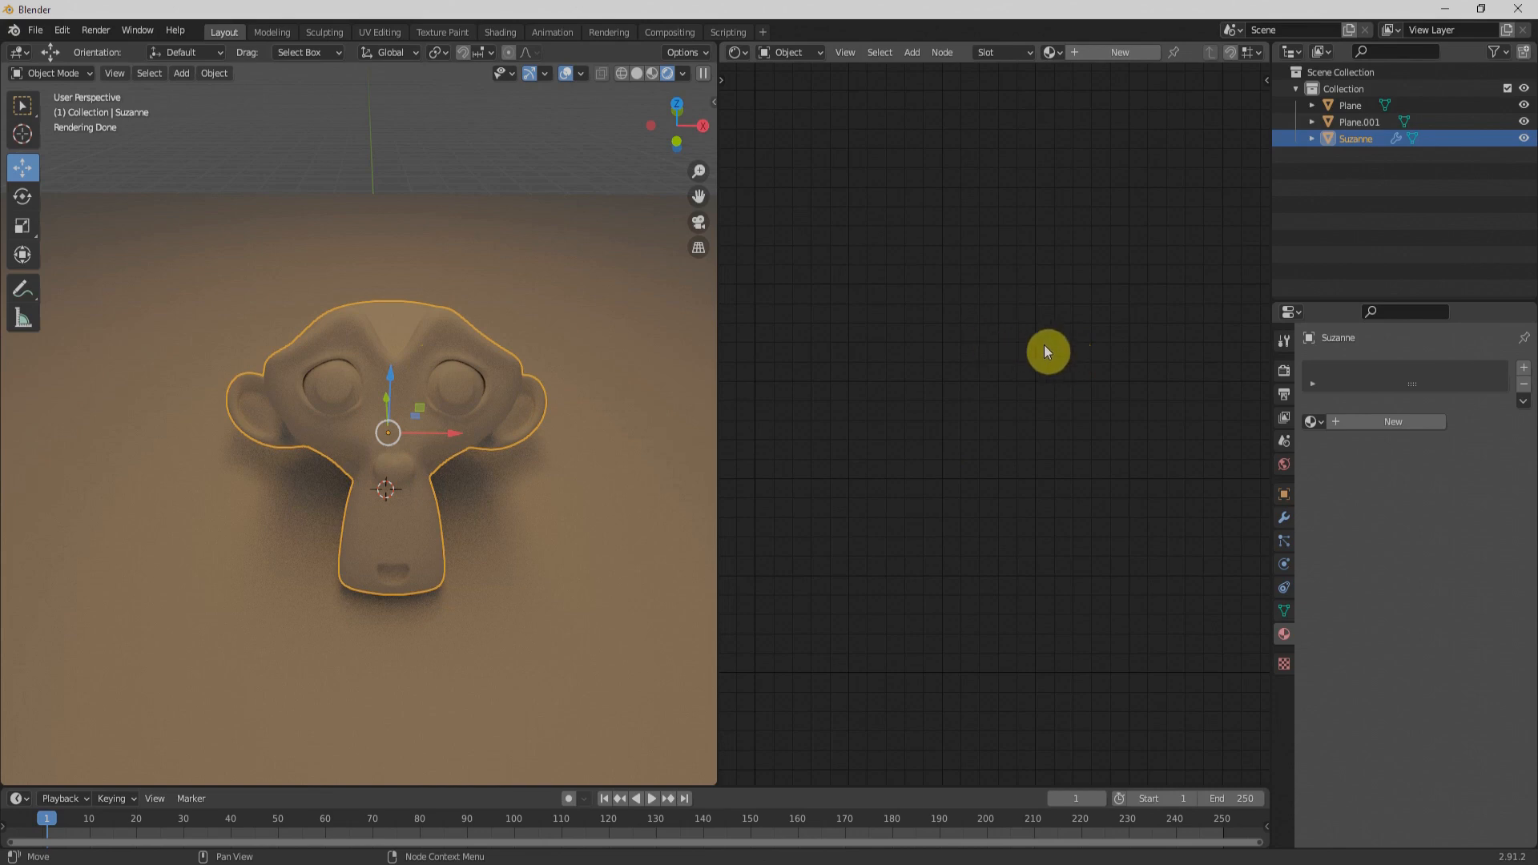
left_click(1410, 420)
left_click_drag(874, 389, 1015, 265)
scroll(1002, 368, "down", 2)
middle_click_drag(1150, 406, 1149, 385)
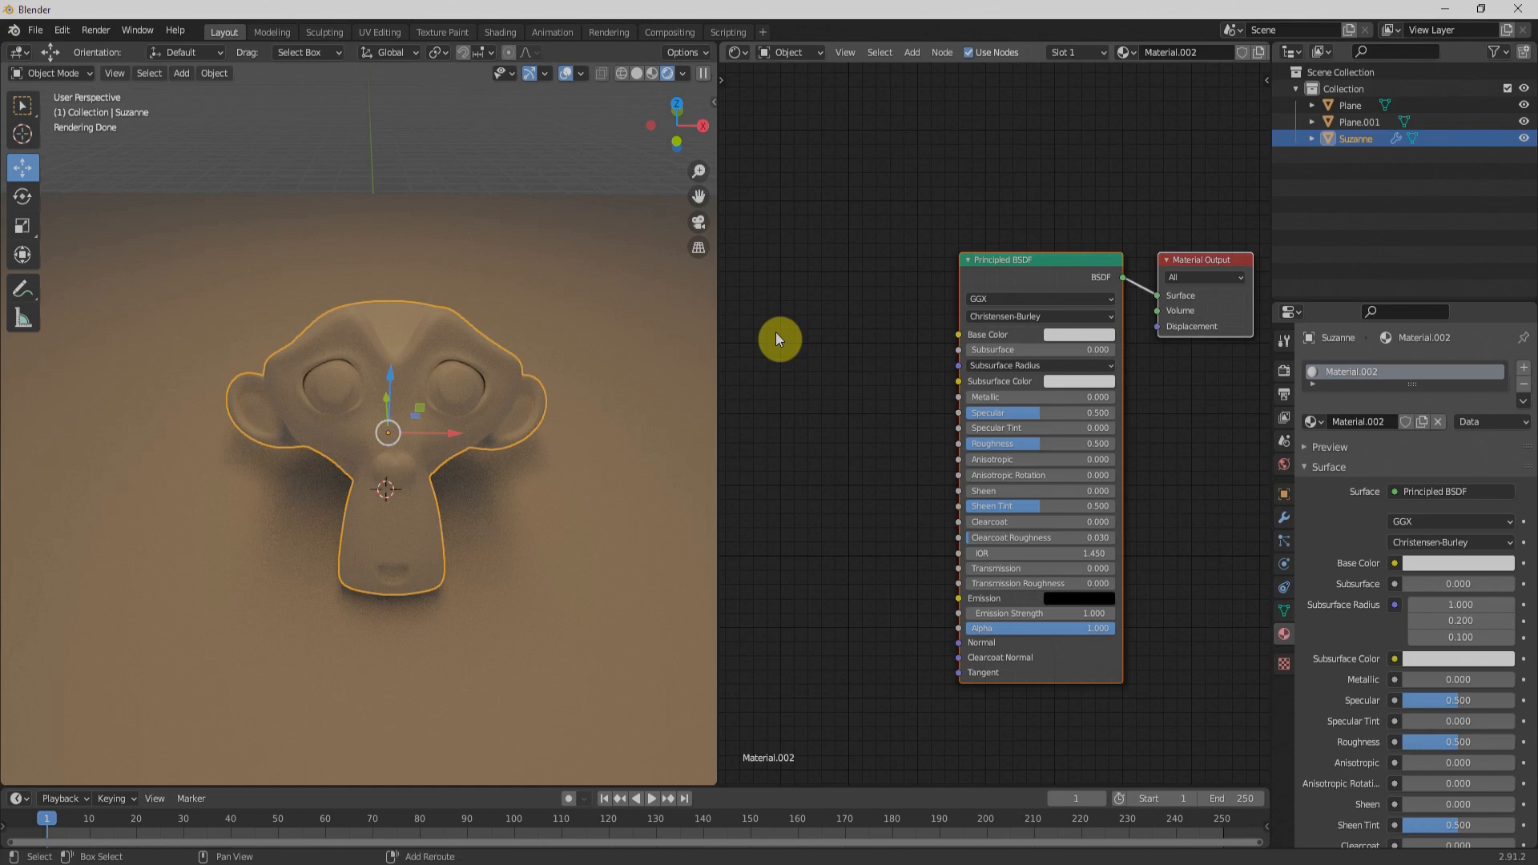
- Try a Sky Texture node on the monkey's material, connecting its Color output to the Principled BSDF's Base Color
key("shift+a")
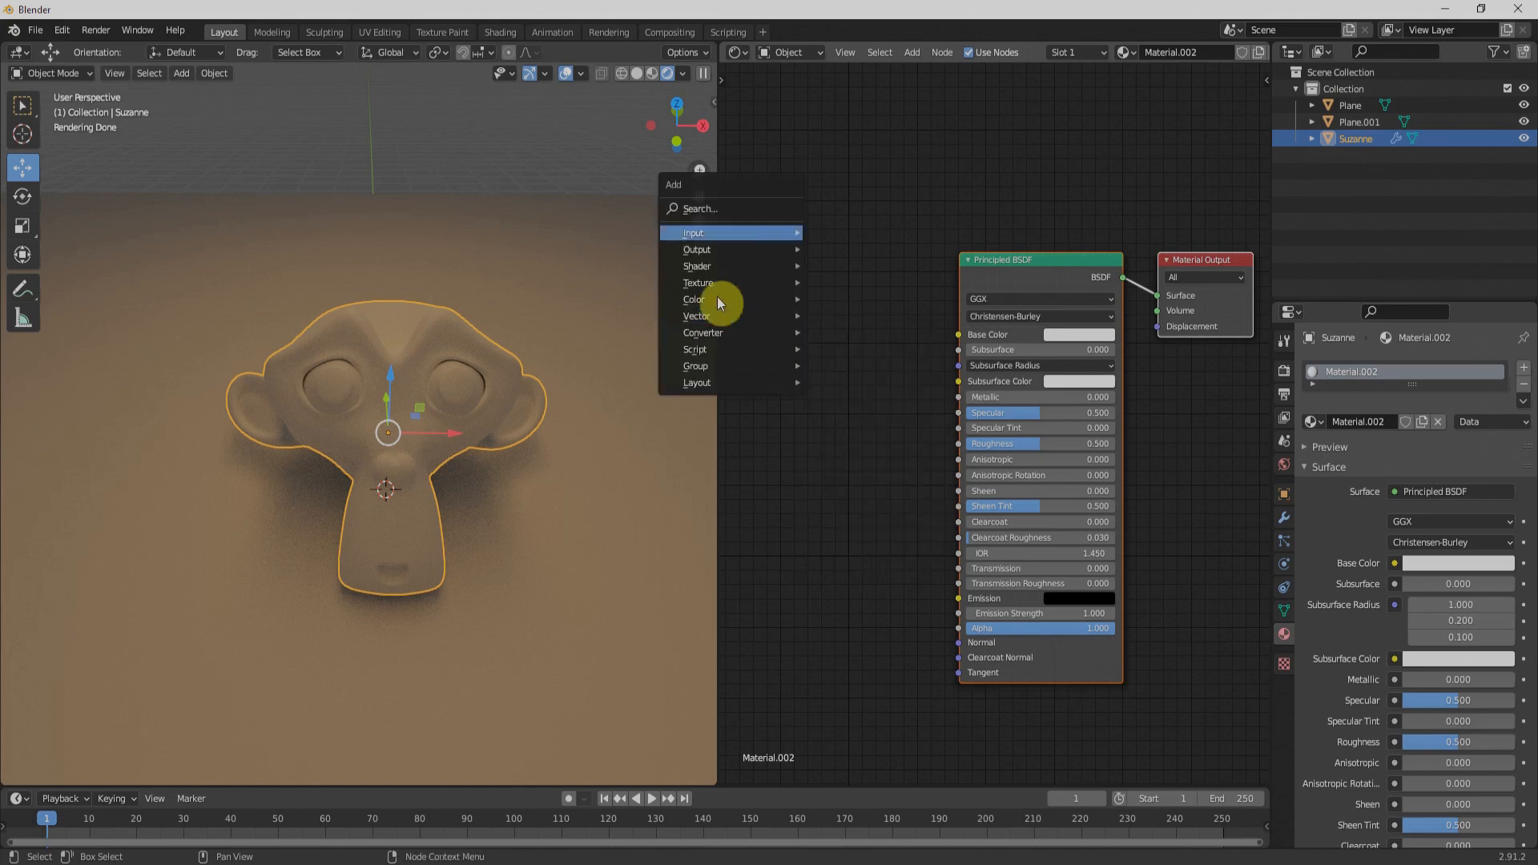
mouse_move(743, 287)
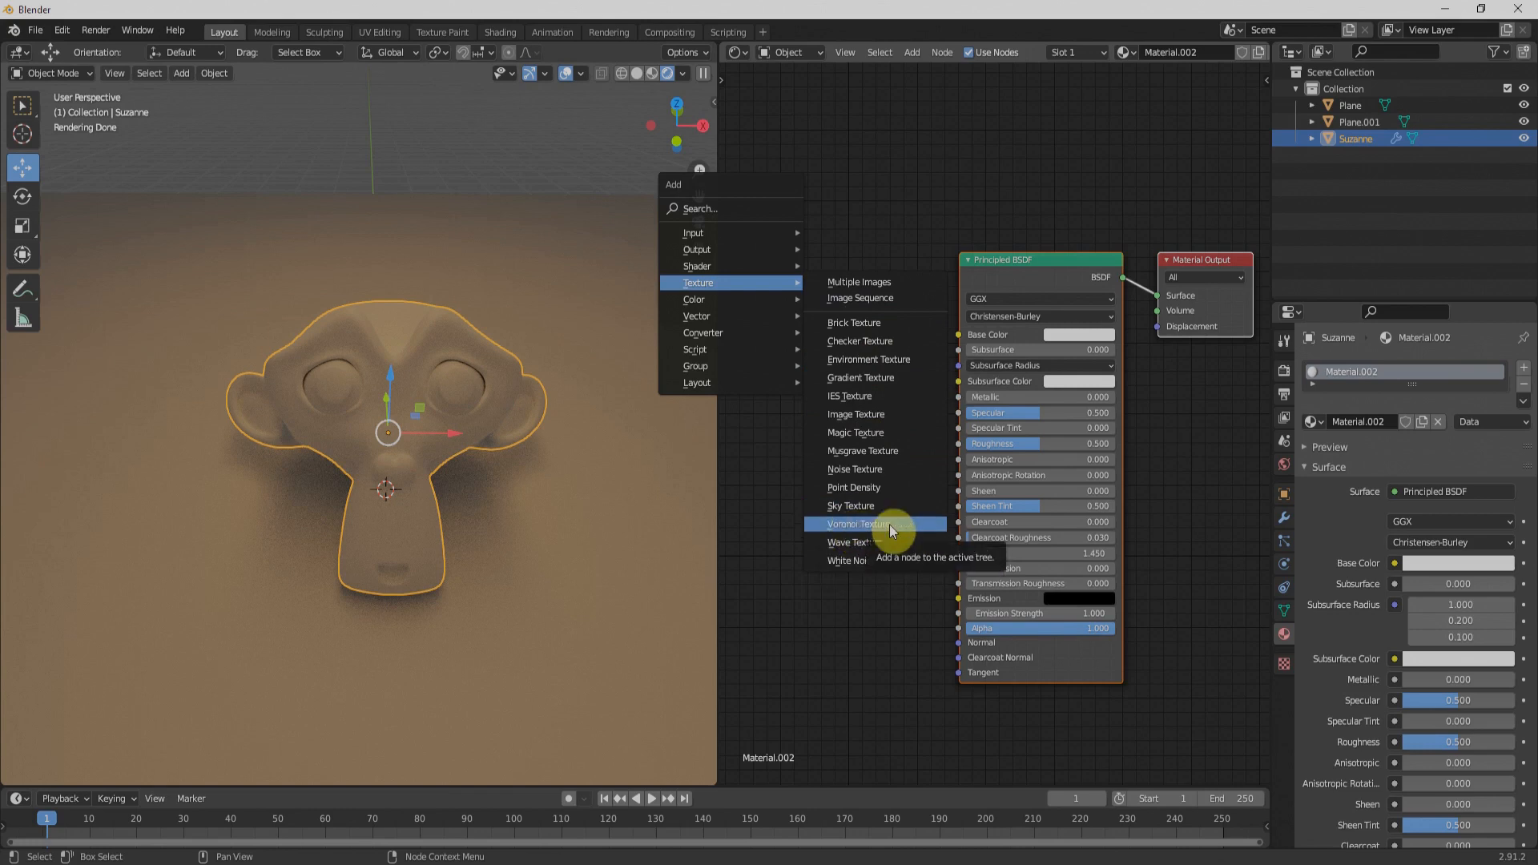
left_click(859, 506)
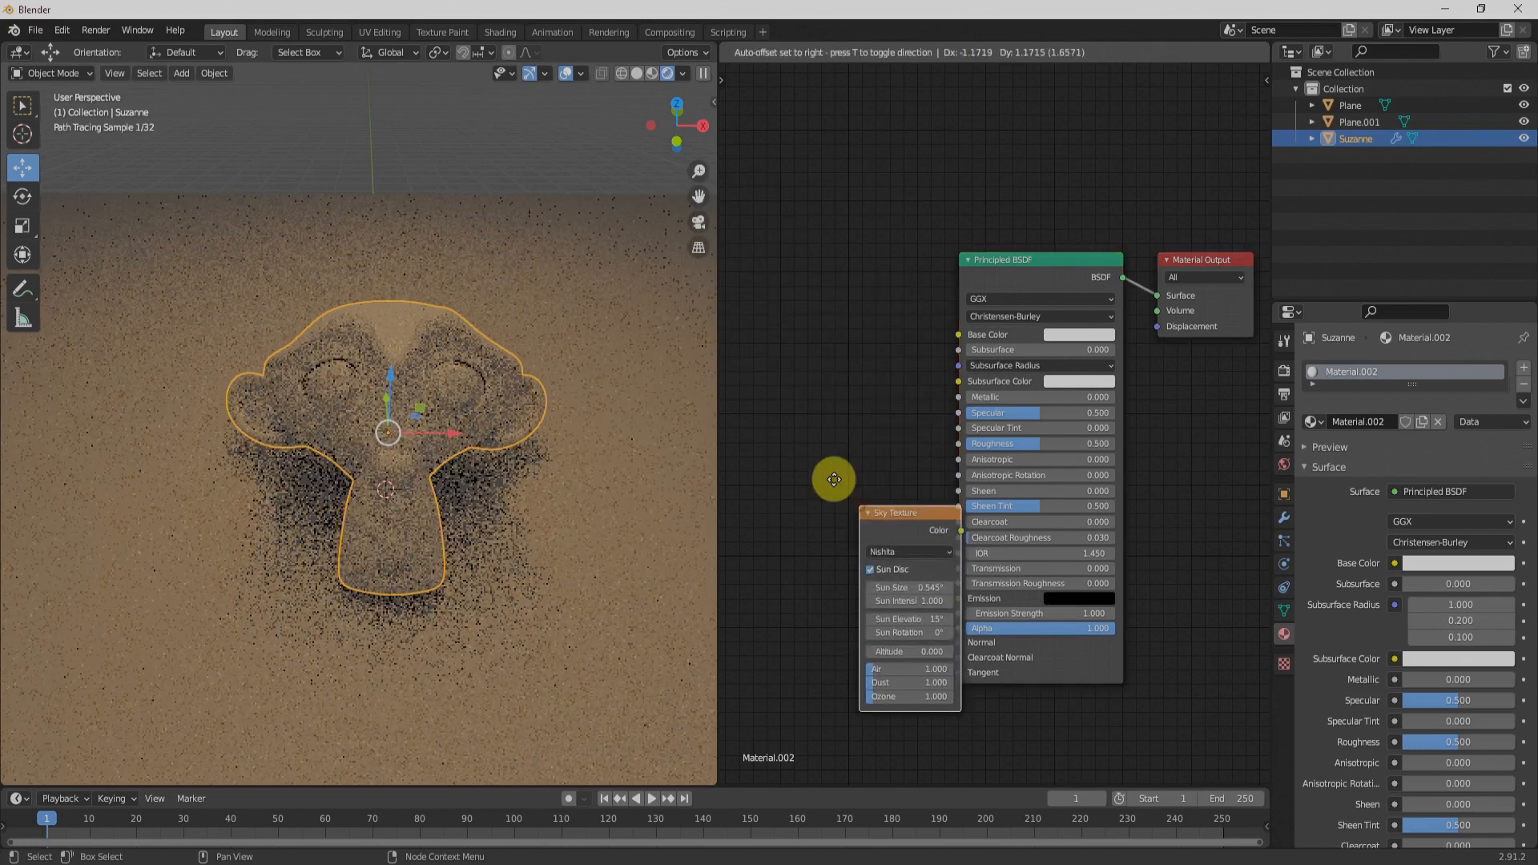
left_click(753, 295)
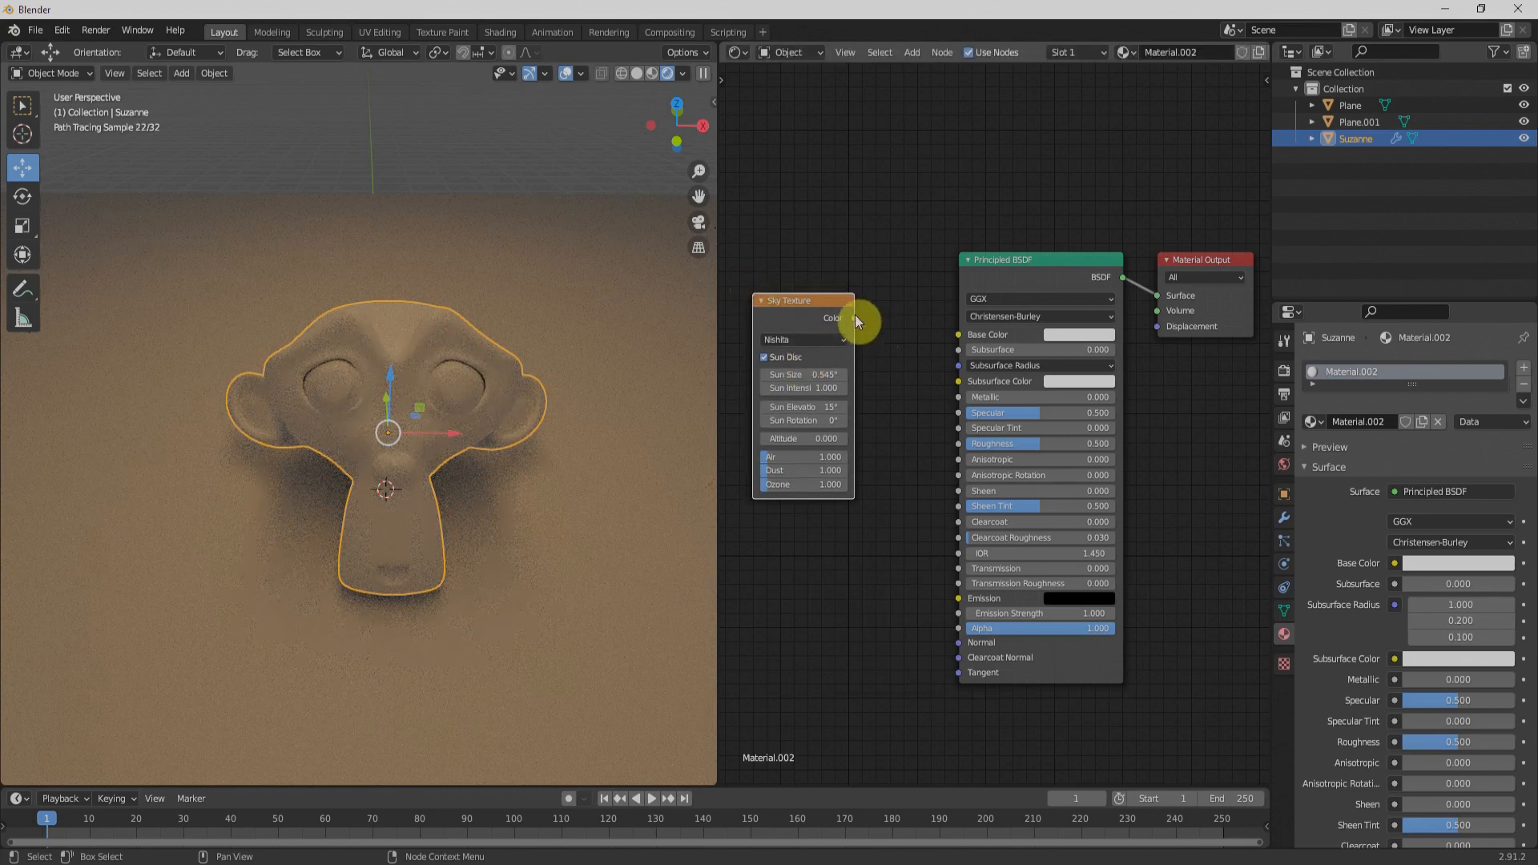
left_click_drag(854, 318, 960, 335)
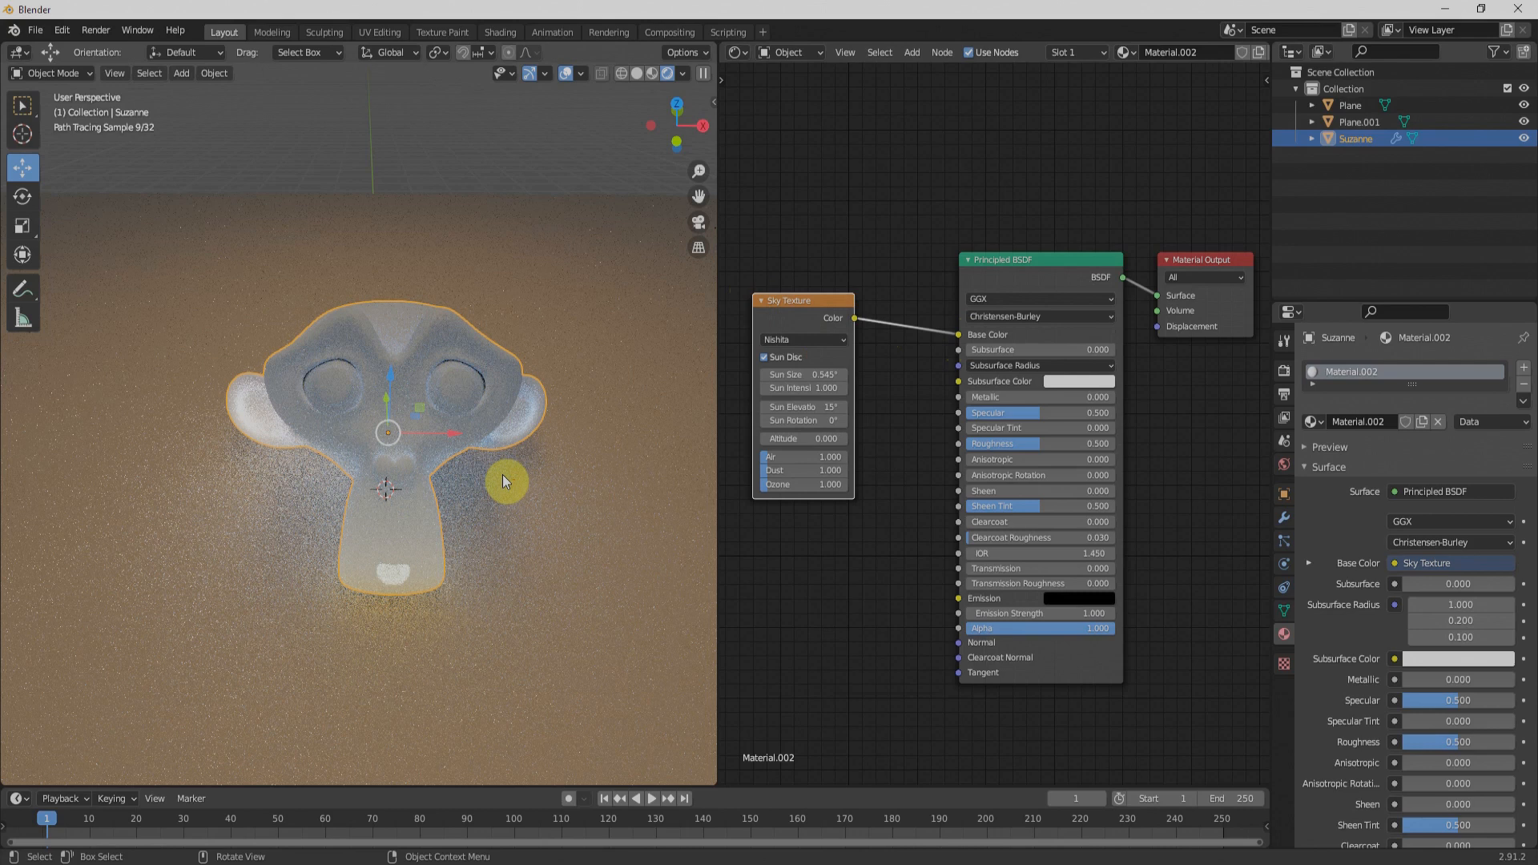
- Try the Sky Texture with Air at 7.231 and Dust at 4.462, and delete the node after checking the monkey
scroll(502, 474, "up", 1)
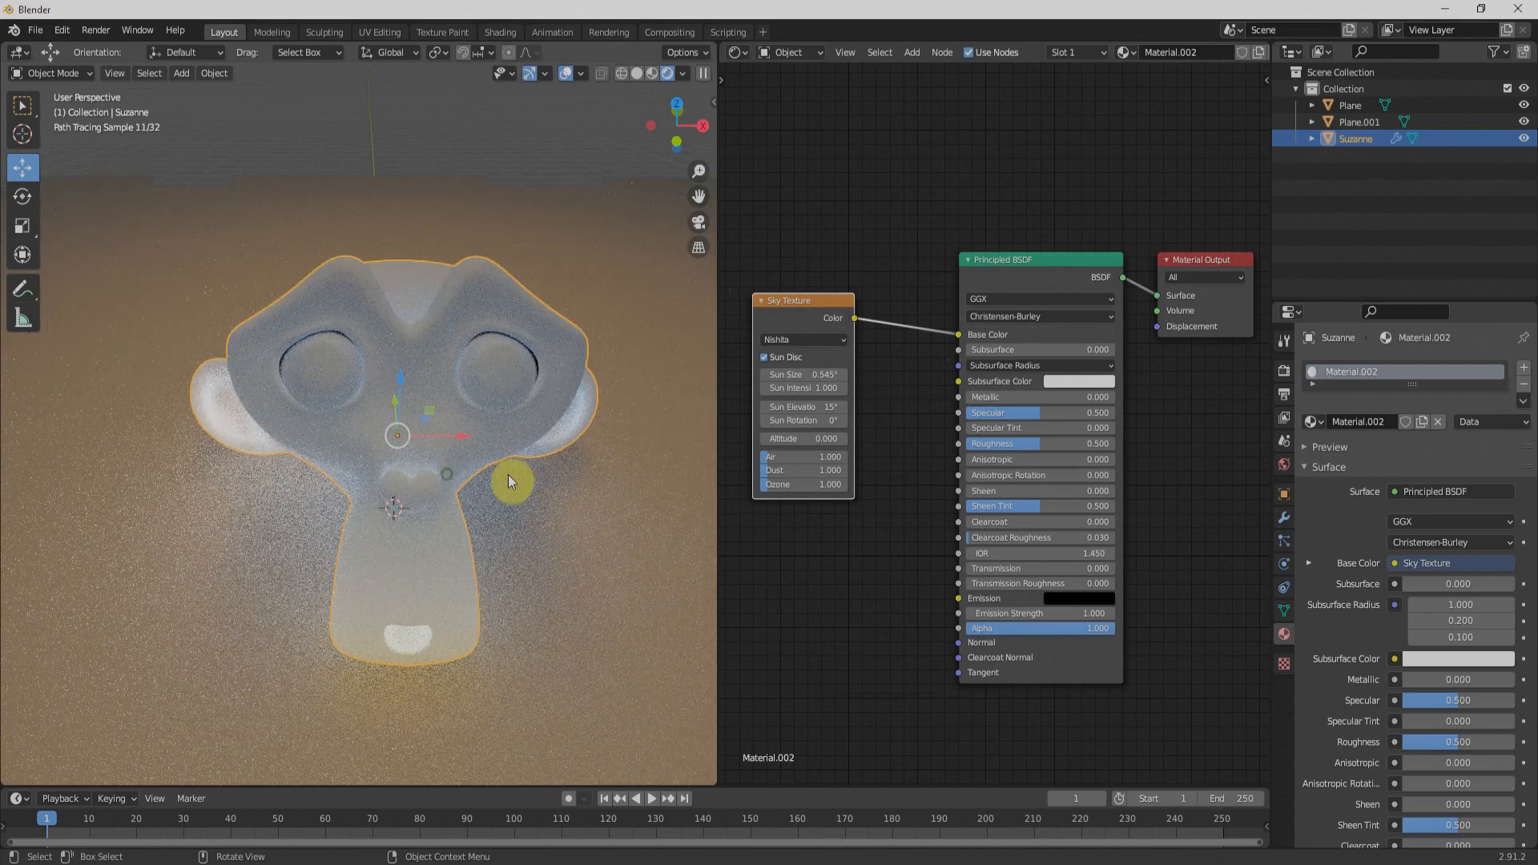
middle_click_drag(498, 474, 567, 463)
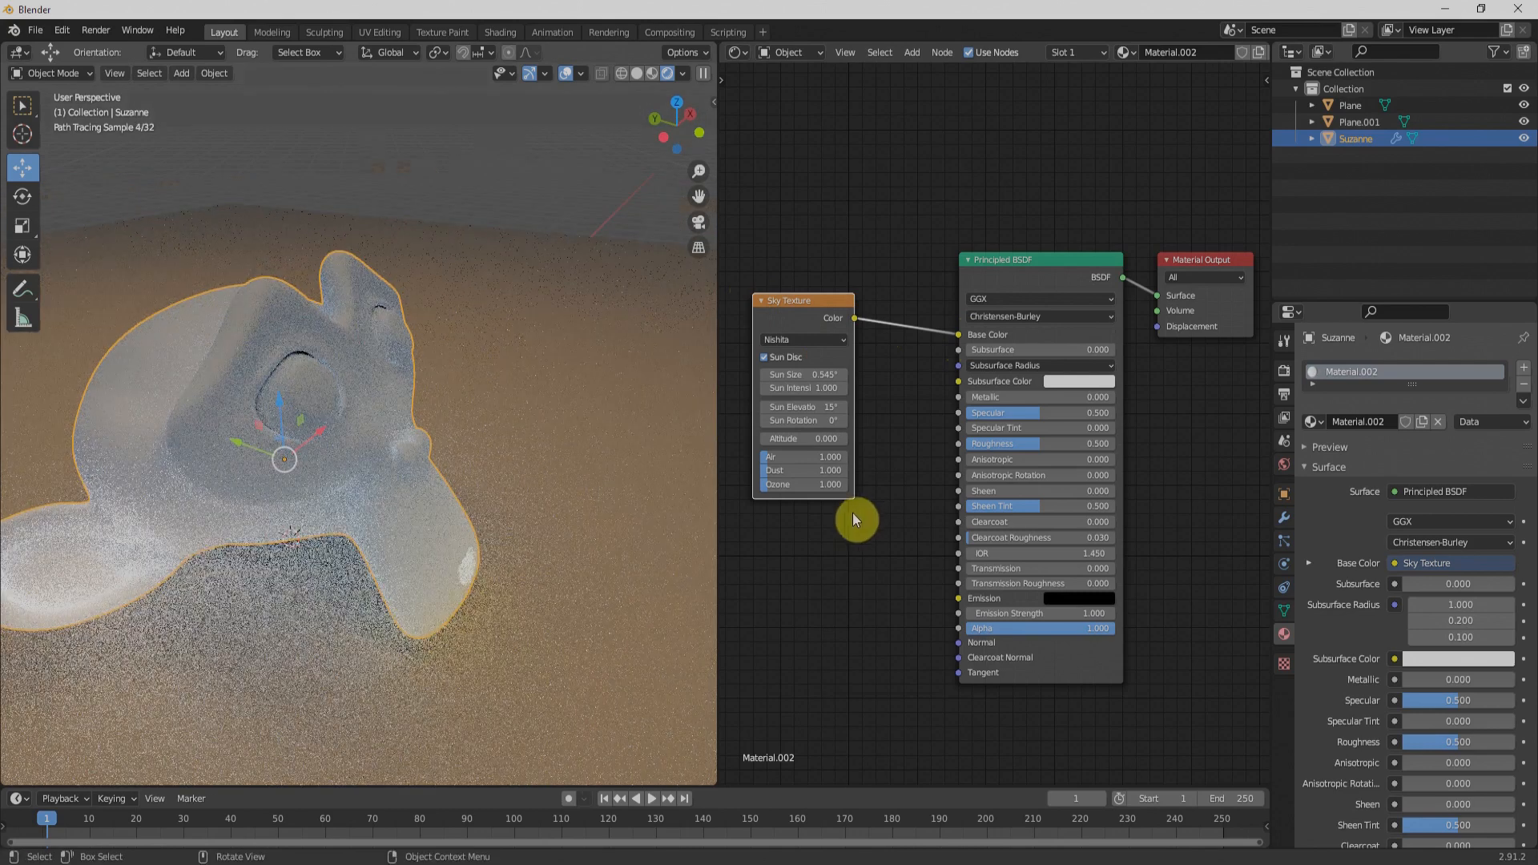
left_click_drag(774, 465, 786, 479)
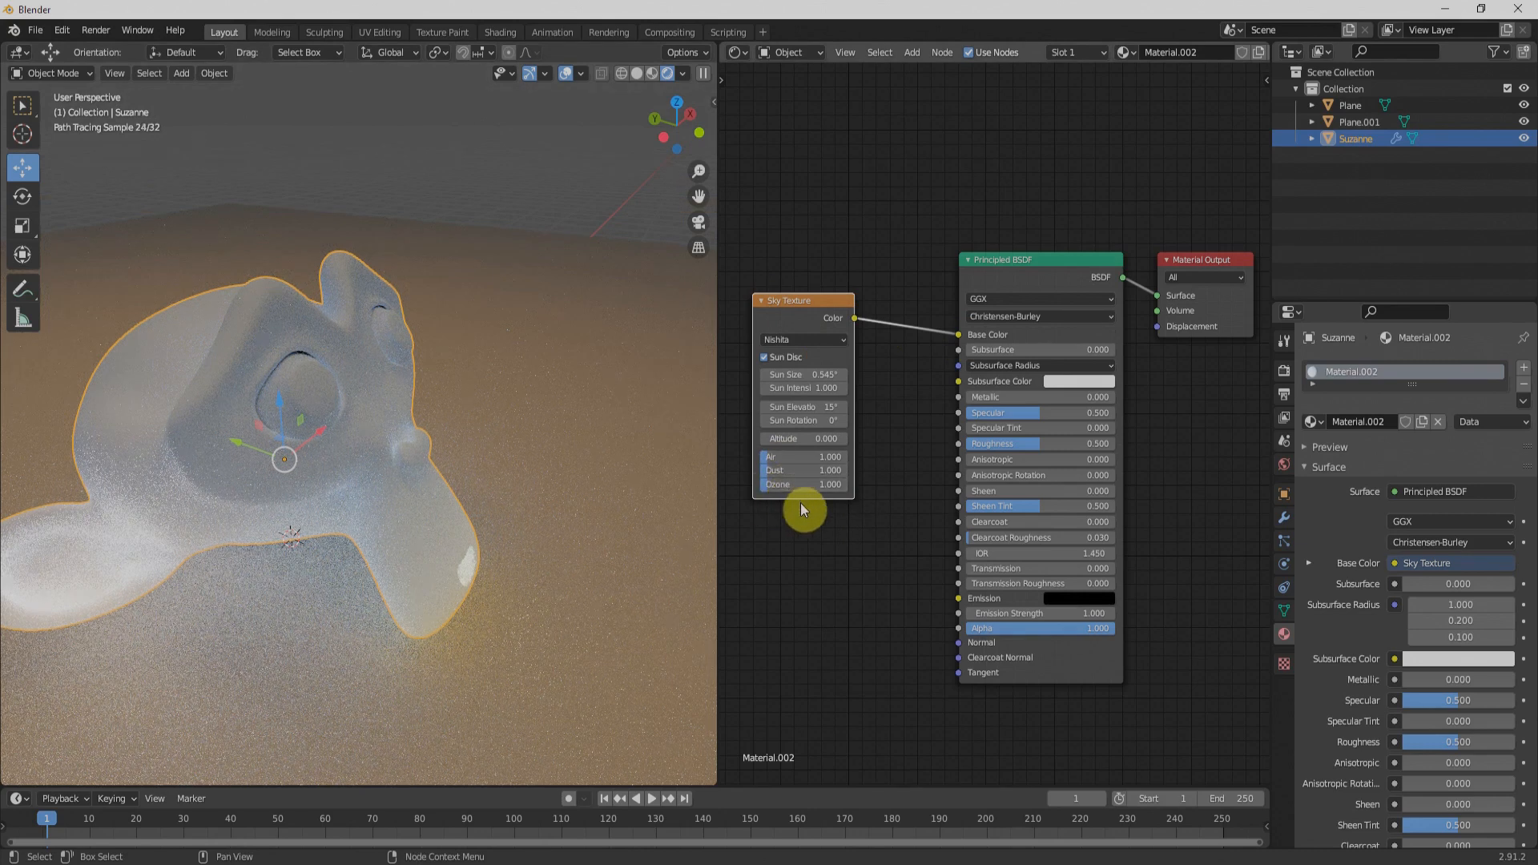
mouse_move(774, 457)
left_mouse_down()
mouse_move(849, 461)
mouse_move(783, 471)
mouse_move(798, 471)
left_mouse_up()
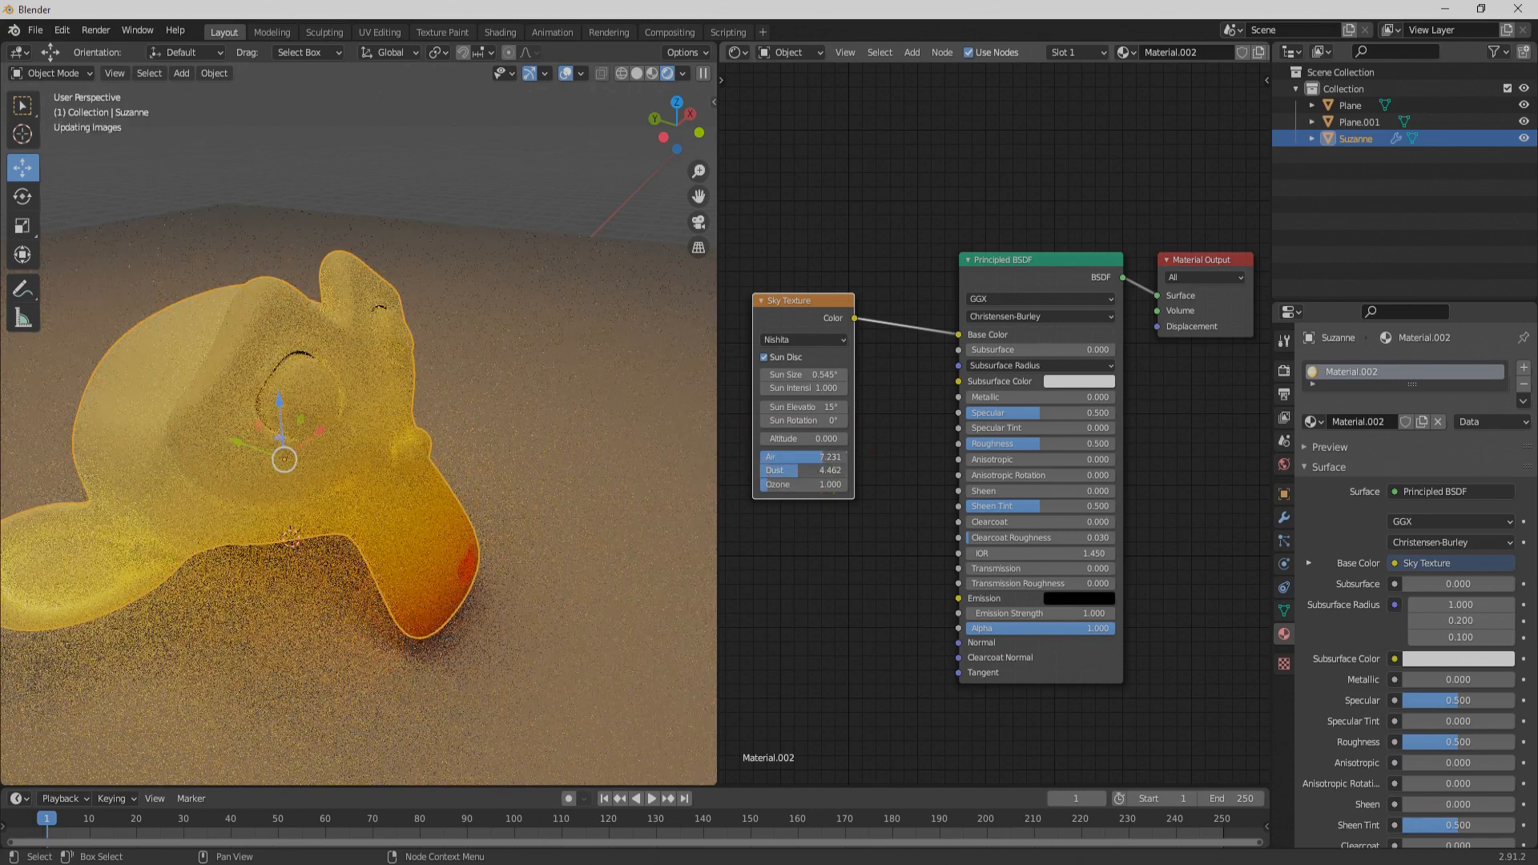
mouse_move(537, 509)
middle_mouse_down()
mouse_move(411, 500)
mouse_move(546, 473)
middle_mouse_up()
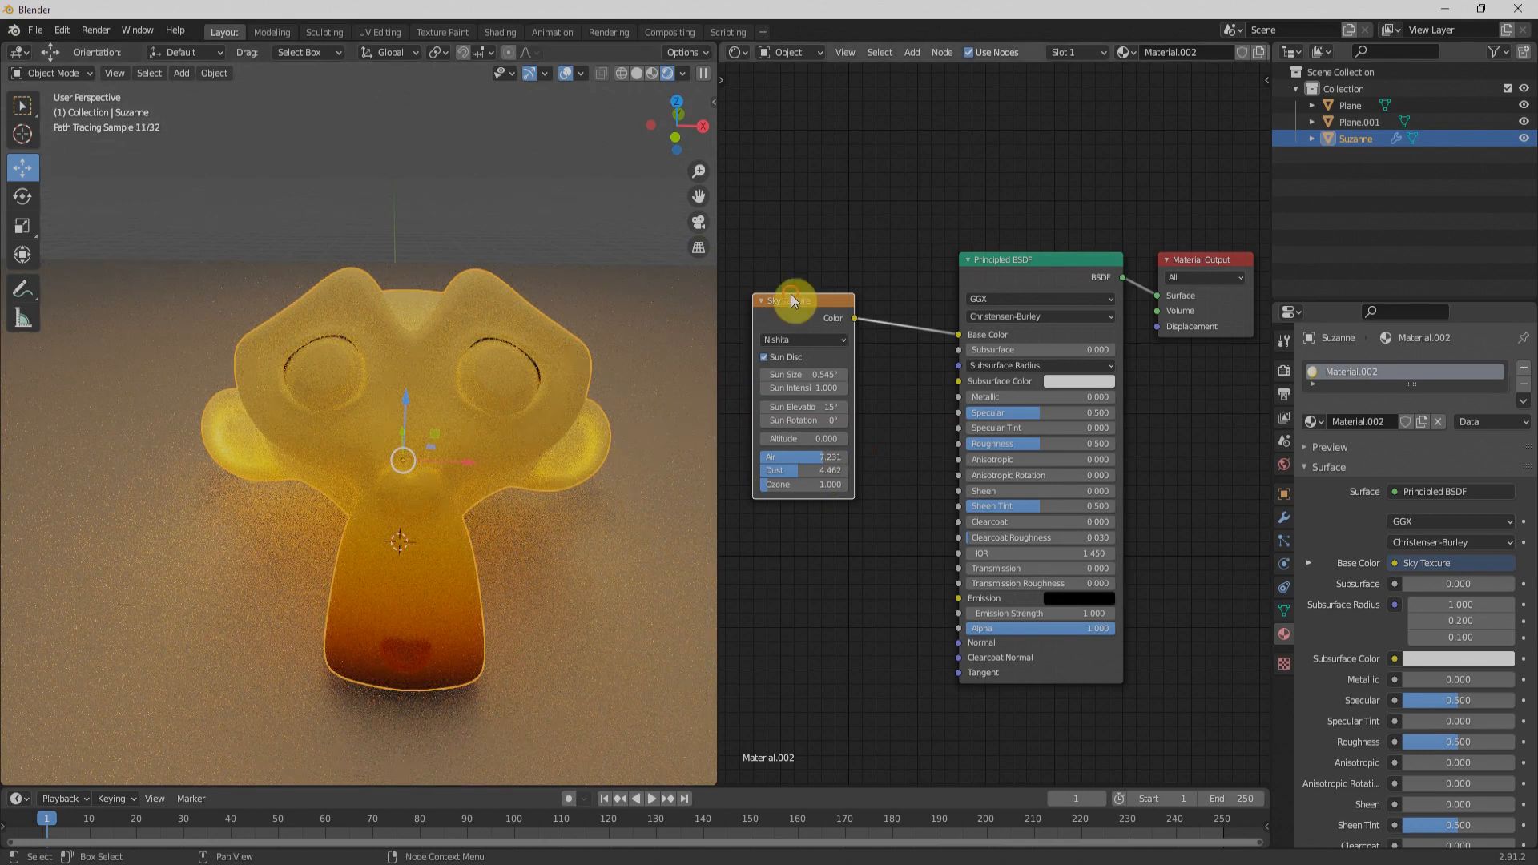
key("x")
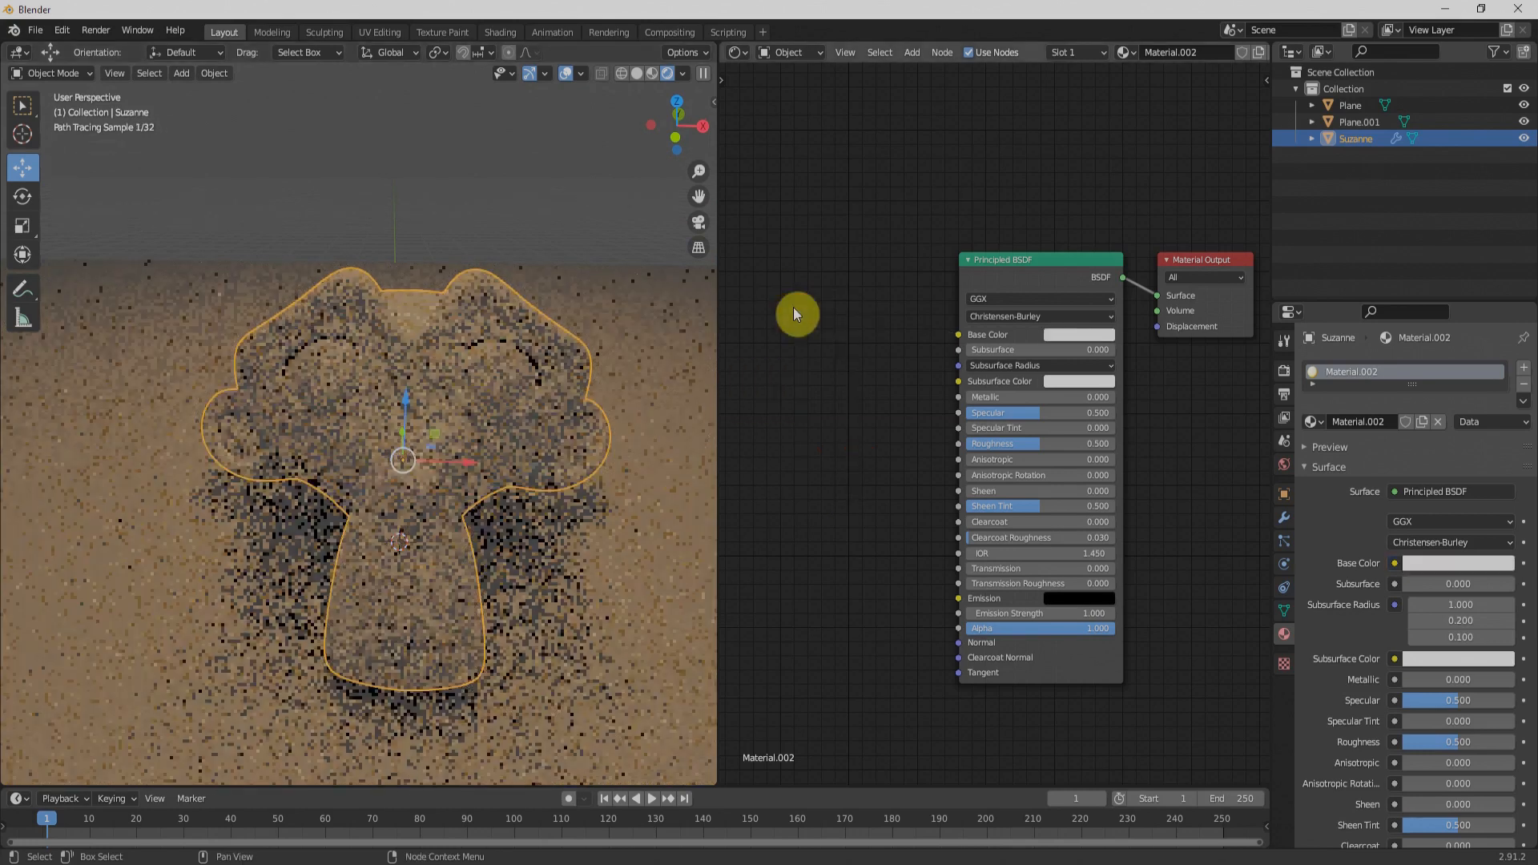
- Add a Voronoi Texture node and connect its Color output to the Principled BSDF's Base Color
key("shift+a")
mouse_move(816, 363)
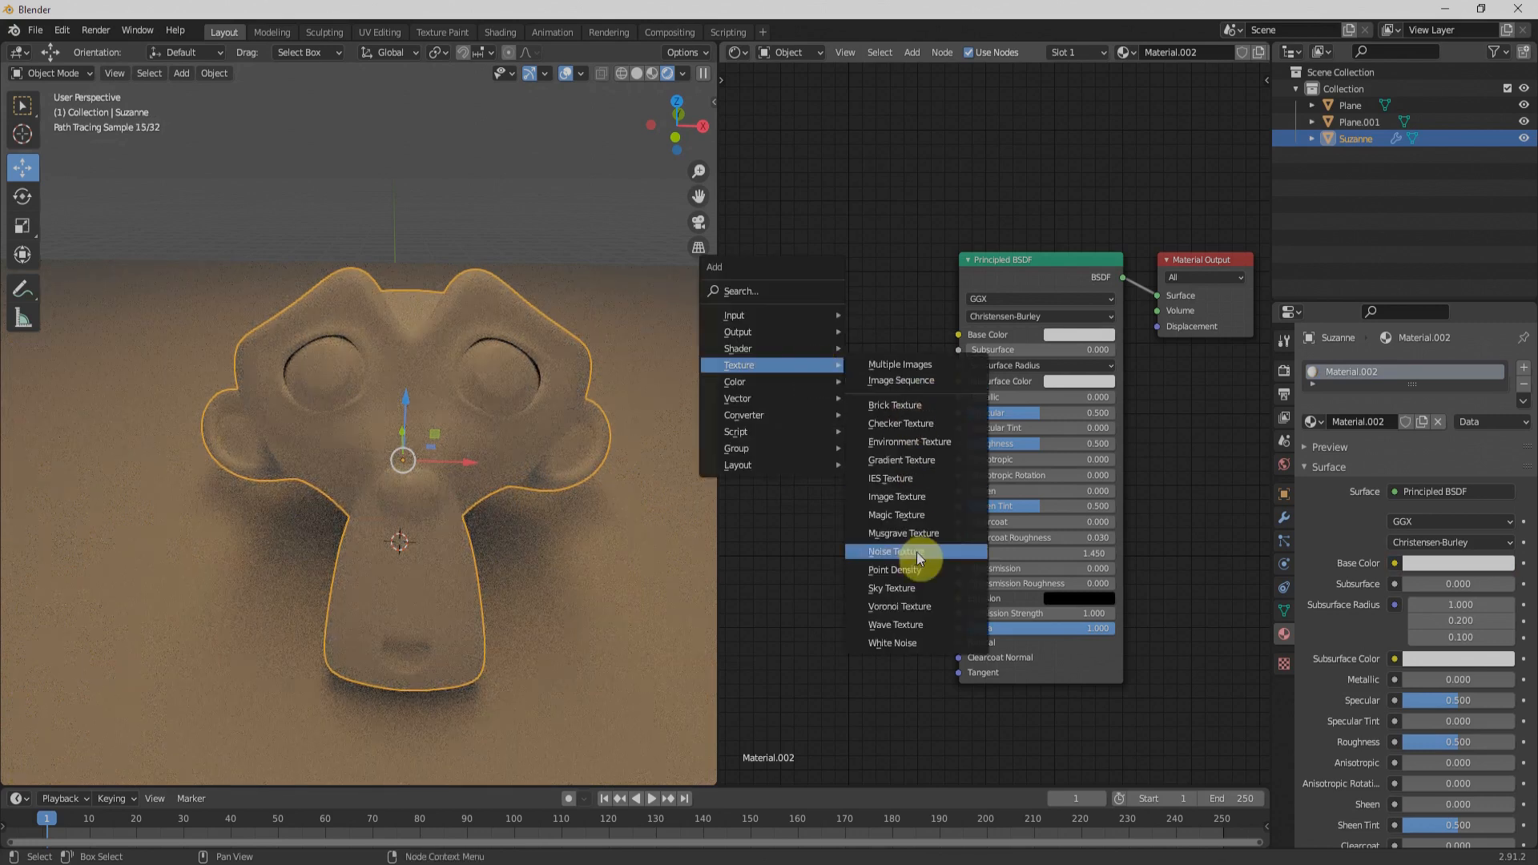
left_click(902, 606)
left_click(757, 328)
left_click_drag(846, 365, 958, 336)
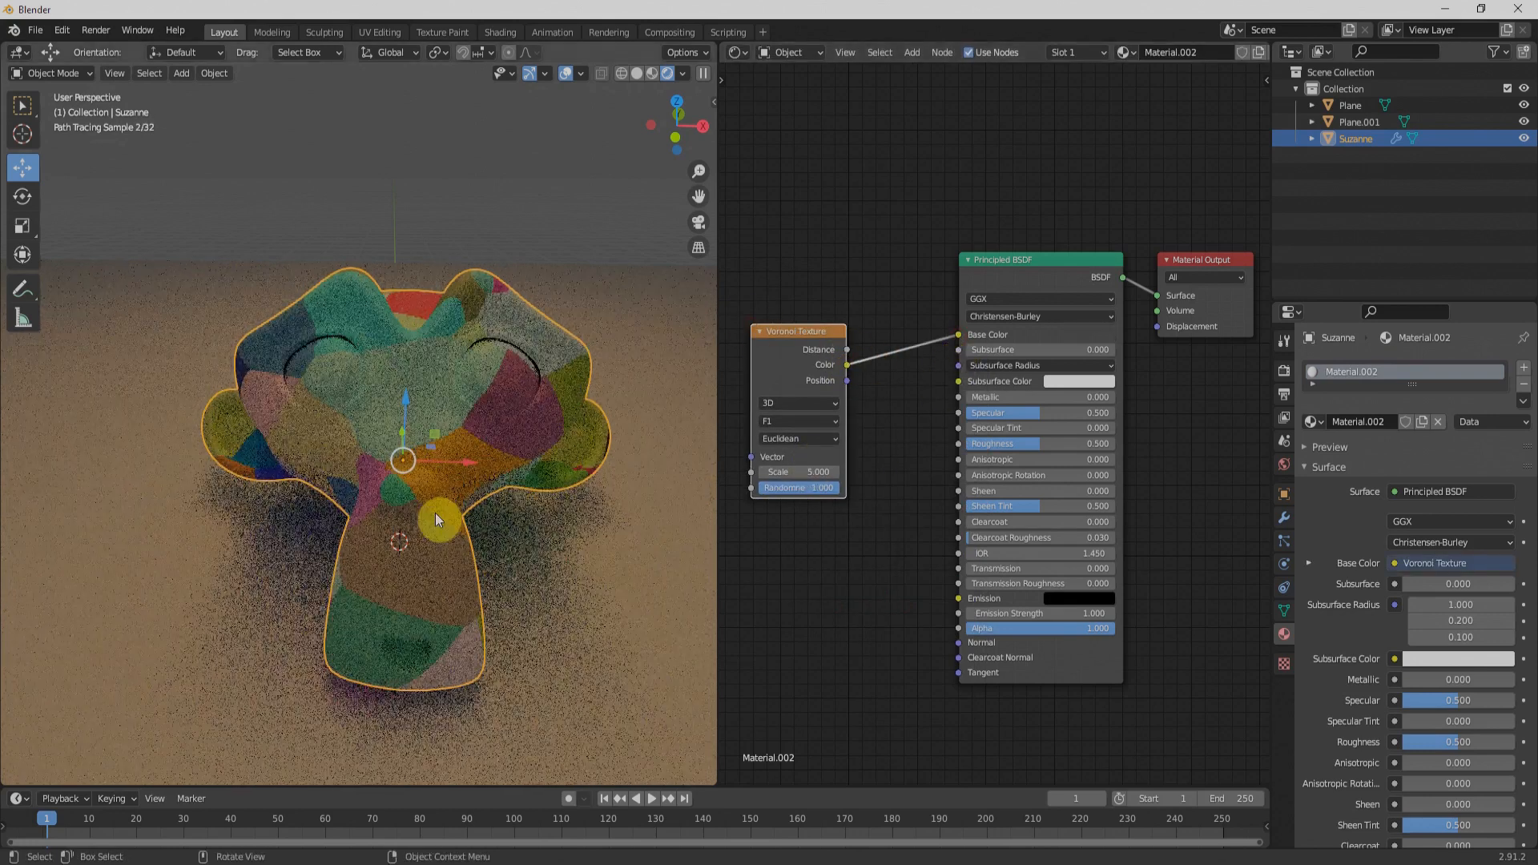
- Set the Voronoi Texture's Scale to 1
left_click_drag(780, 470, 821, 474)
double_click(821, 474)
type("1")
key("Return")
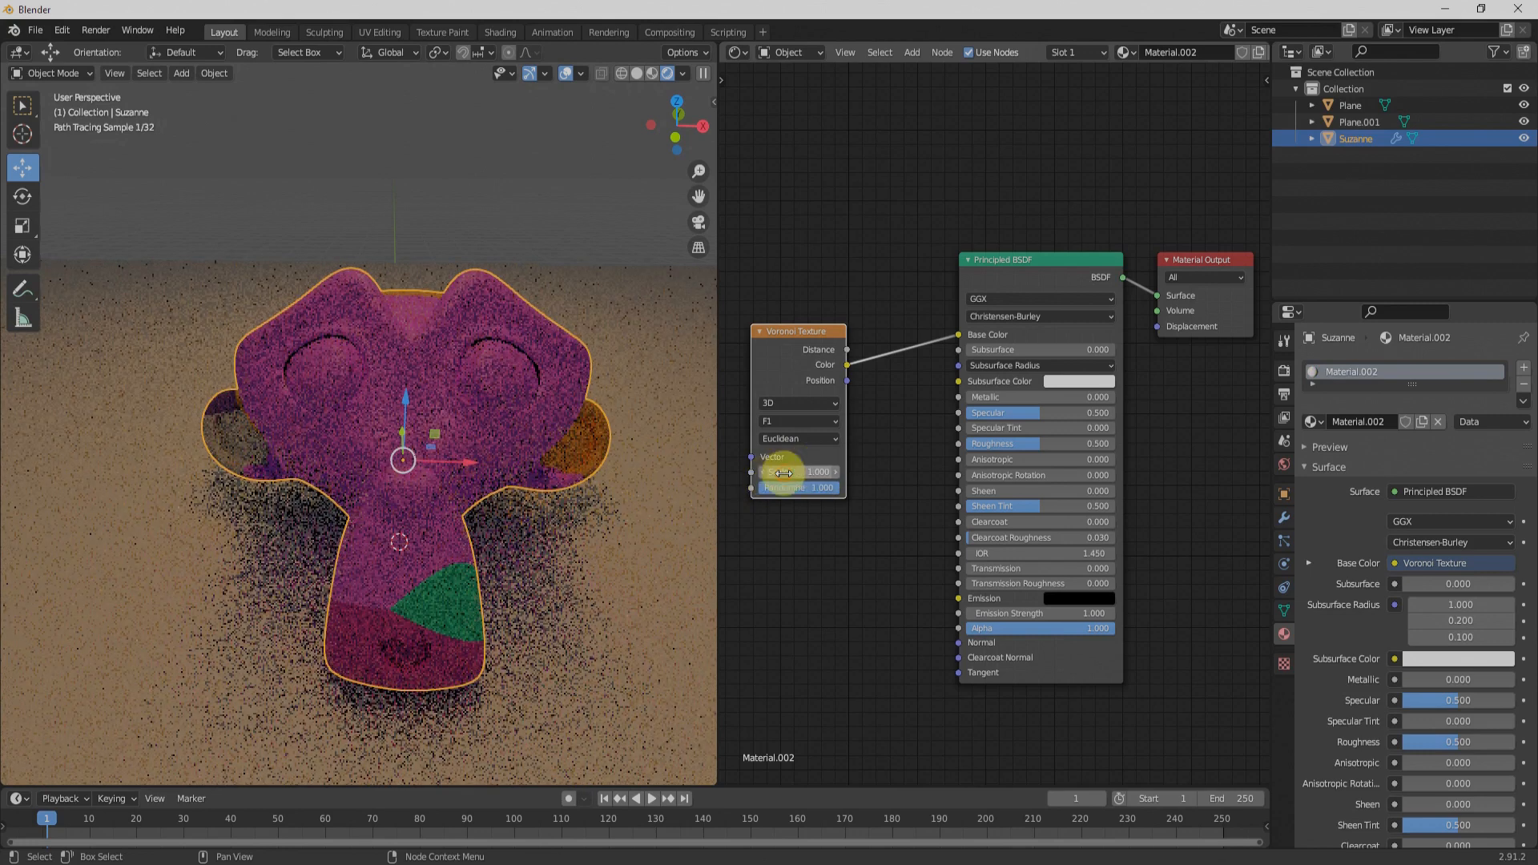
- Set the Voronoi Texture's Scale to 50
left_click(783, 473)
type("50")
key("Return")
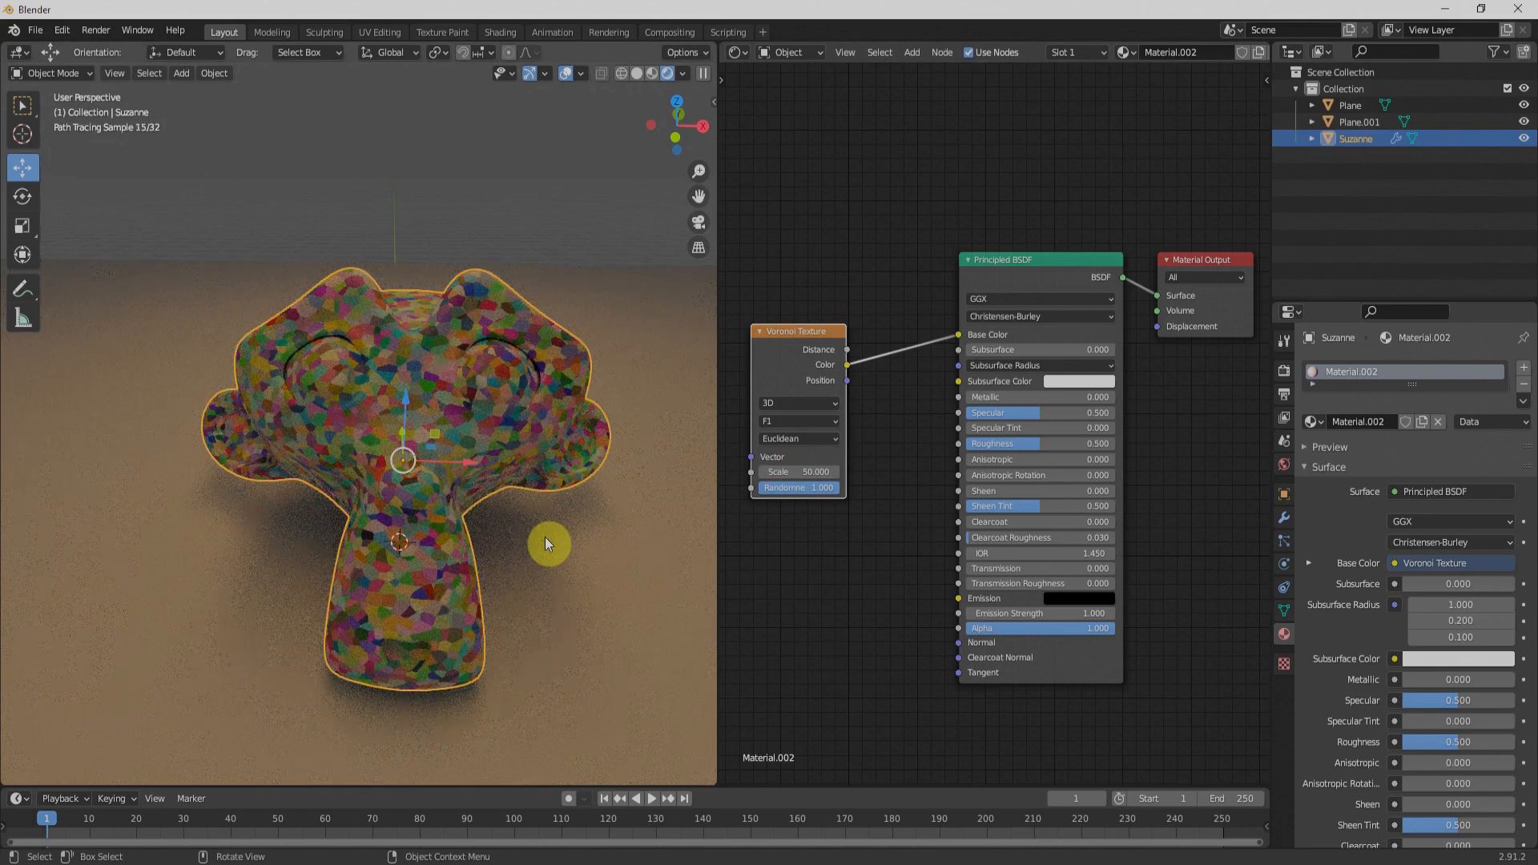
- Delete the Principled BSDF and Voronoi Texture nodes from the monkey's material
left_click(1036, 271)
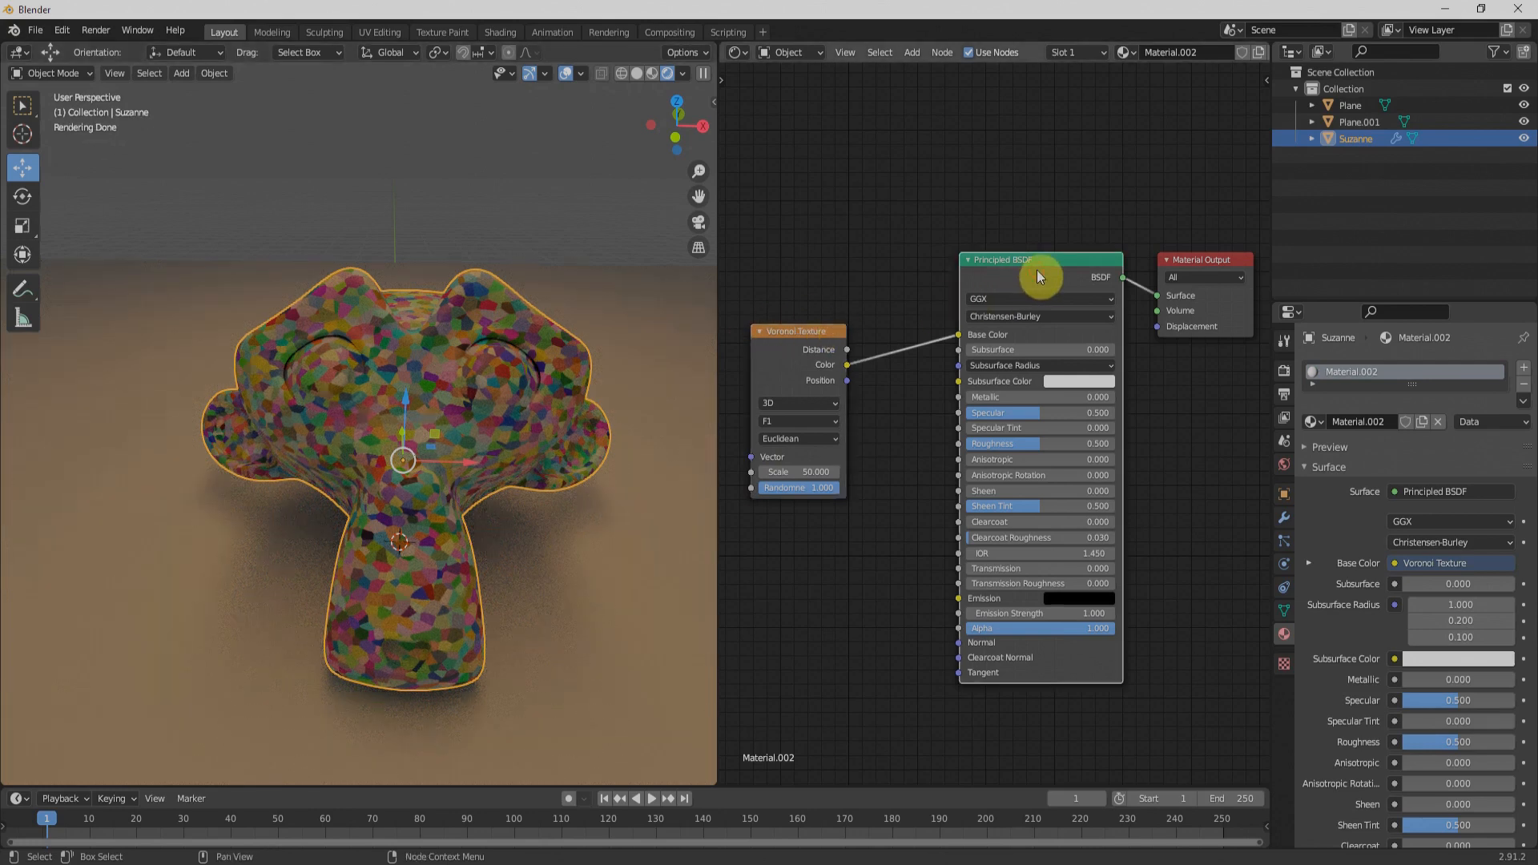
left_click(797, 341, "shift")
left_click(797, 341, "shift")
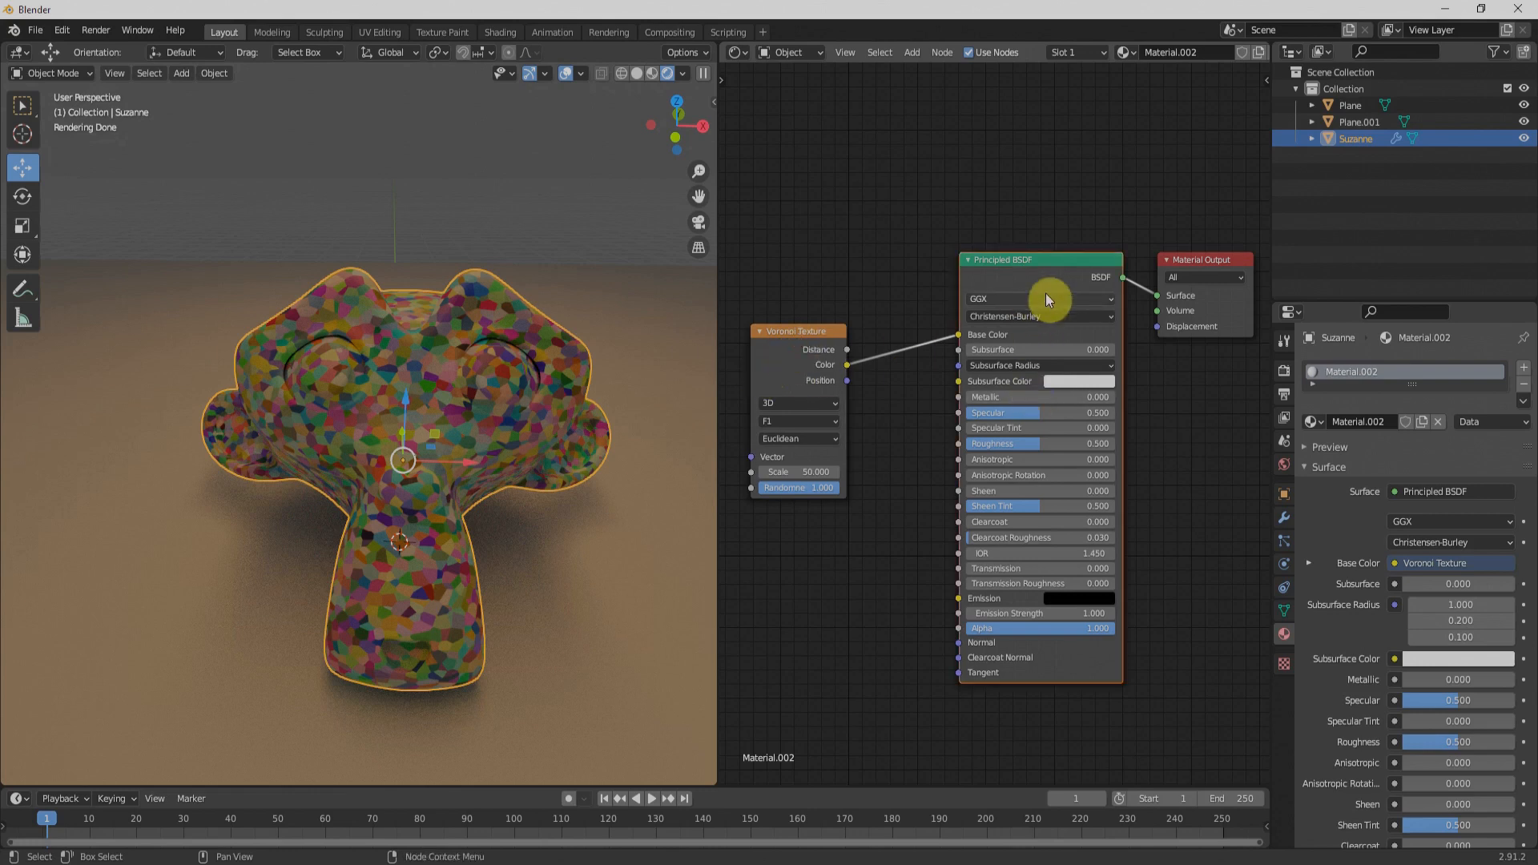
key("x")
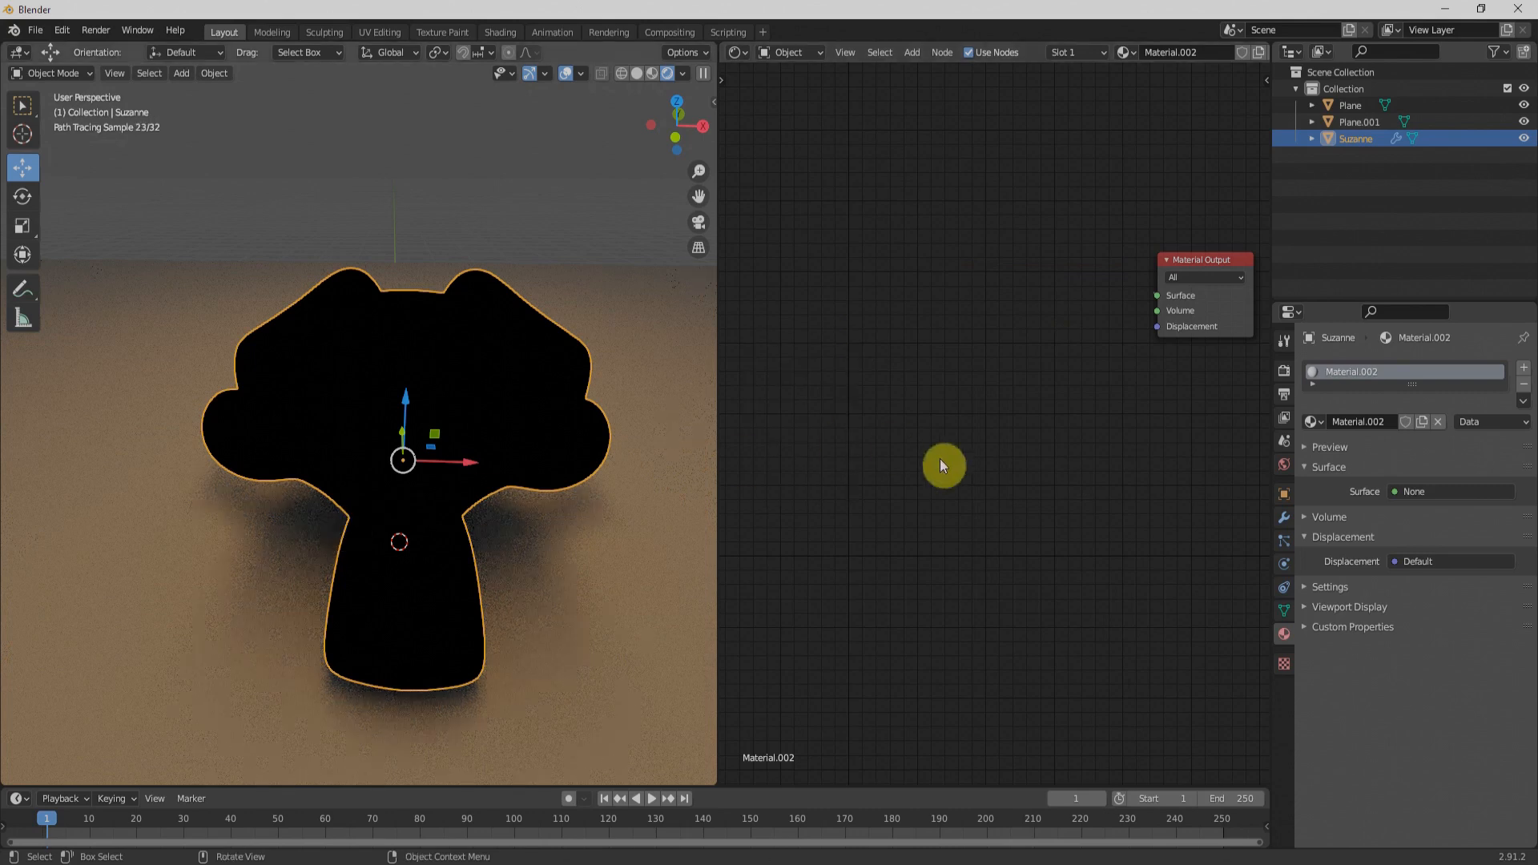
- Add a Glossy BSDF node and connect its BSDF output to the Material Output's Surface
key("shift+a")
mouse_move(879, 358)
mouse_move(828, 312)
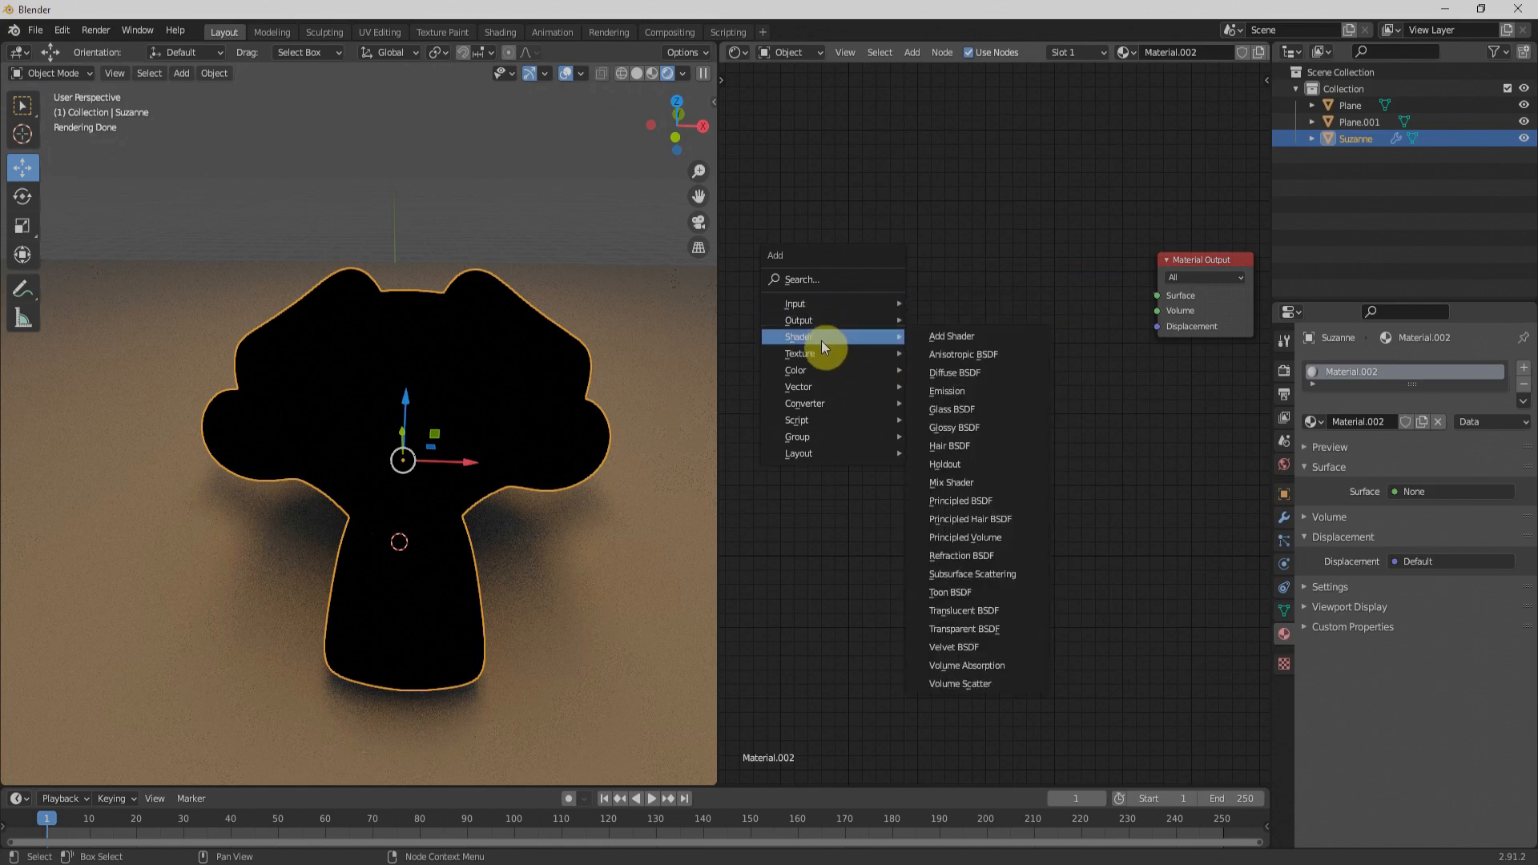
left_click(970, 427)
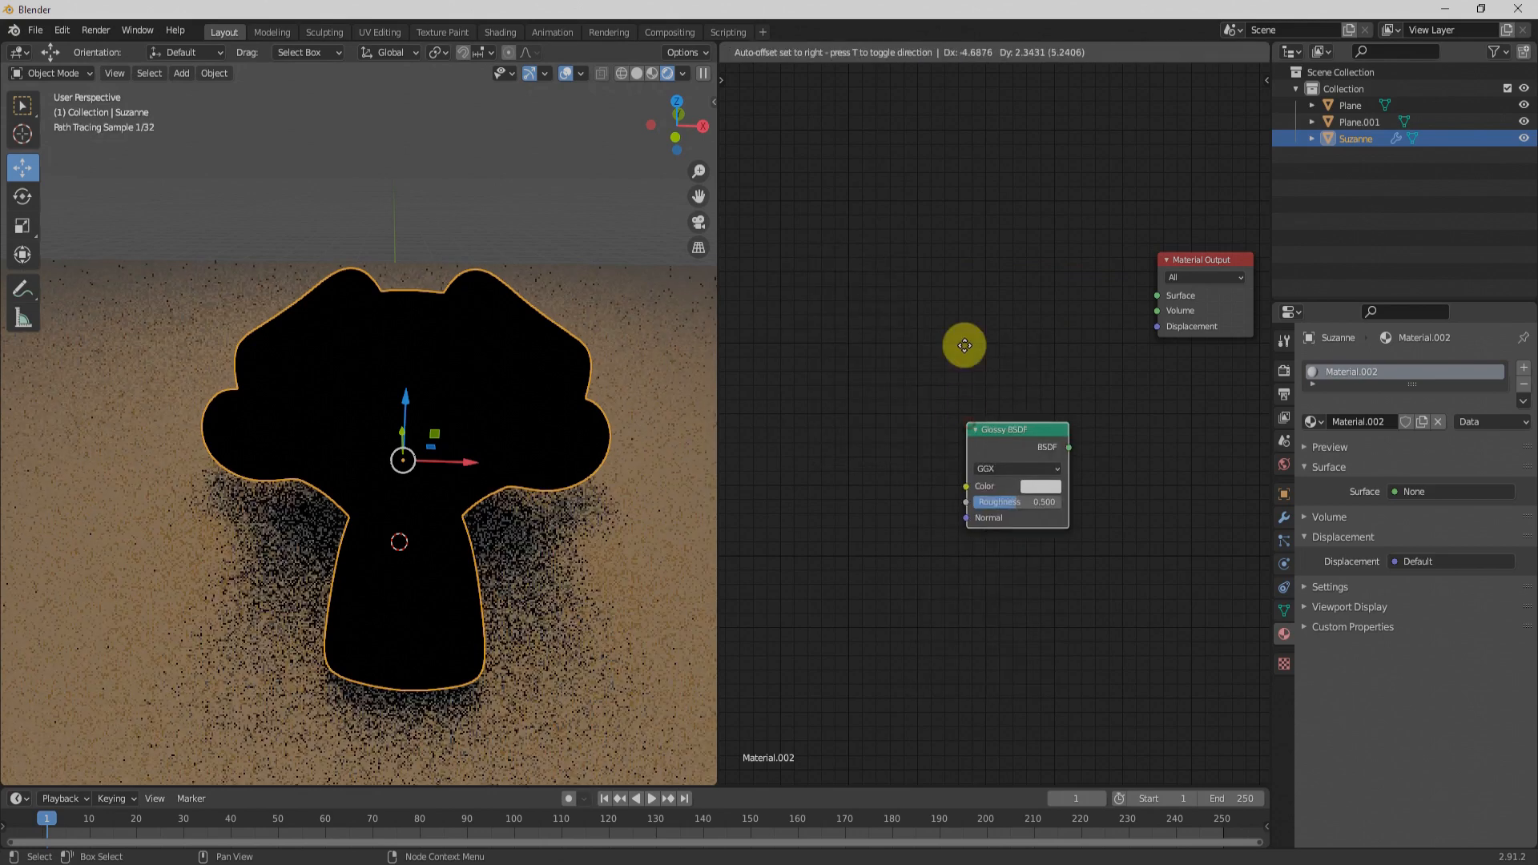
left_click(985, 262)
left_click_drag(1087, 286, 1162, 299)
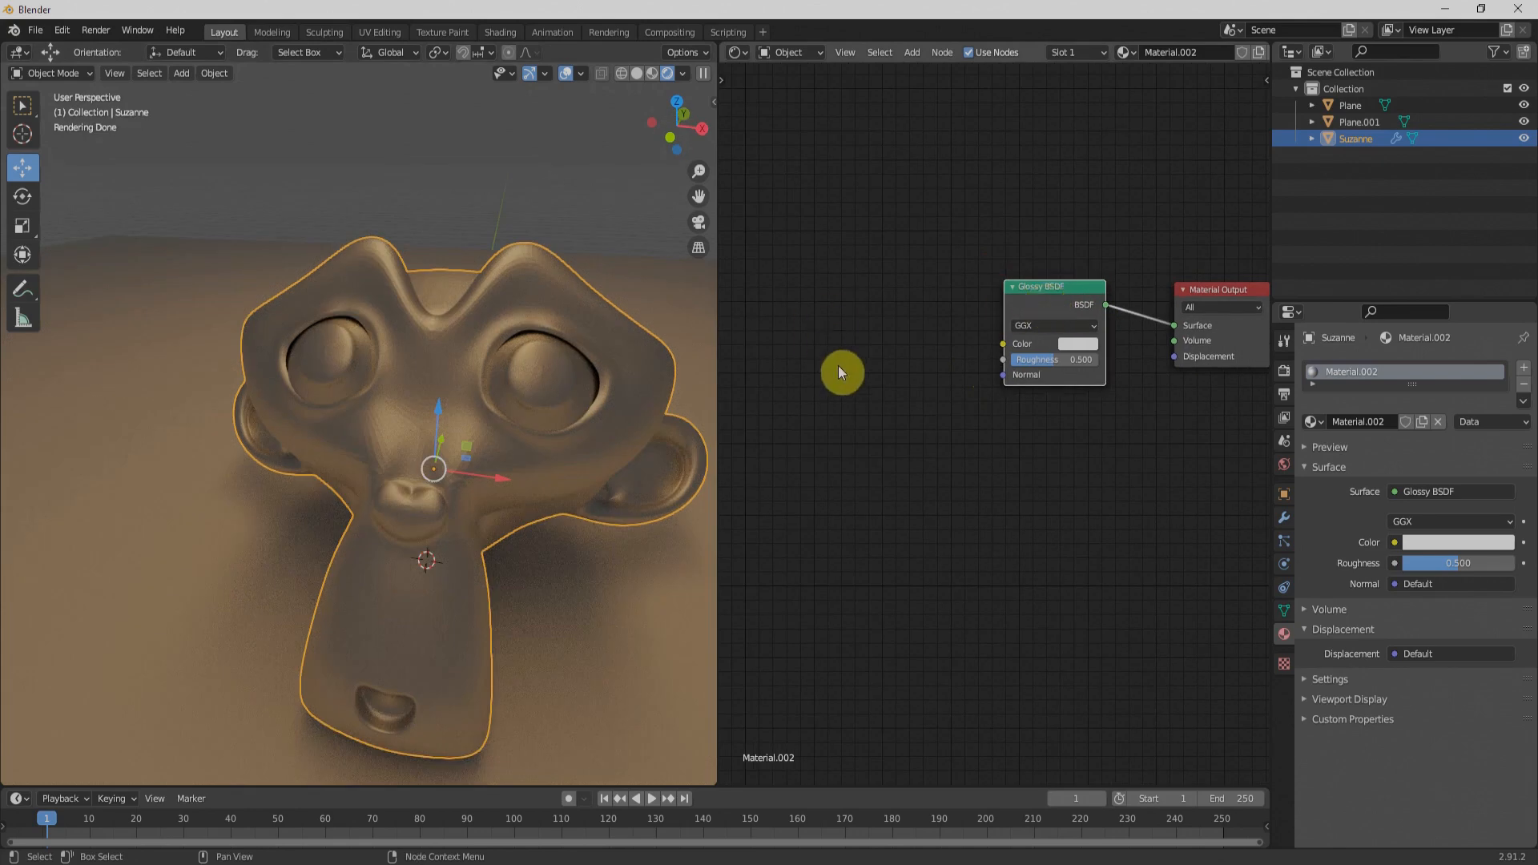
- Add a Voronoi Texture node and connect its Color output to the Glossy BSDF's Color
key("shift+a")
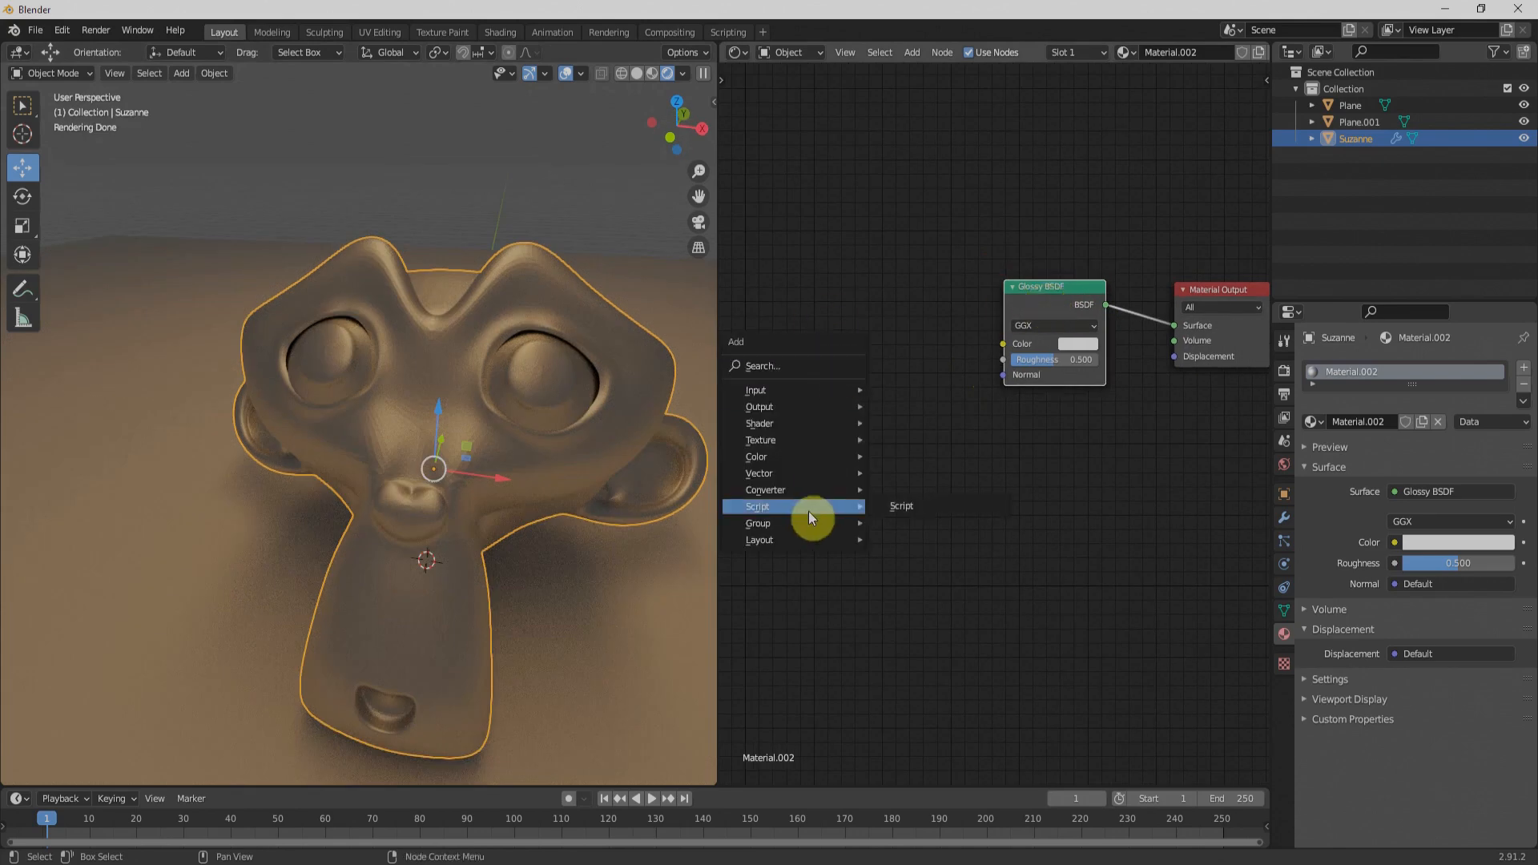
mouse_move(797, 440)
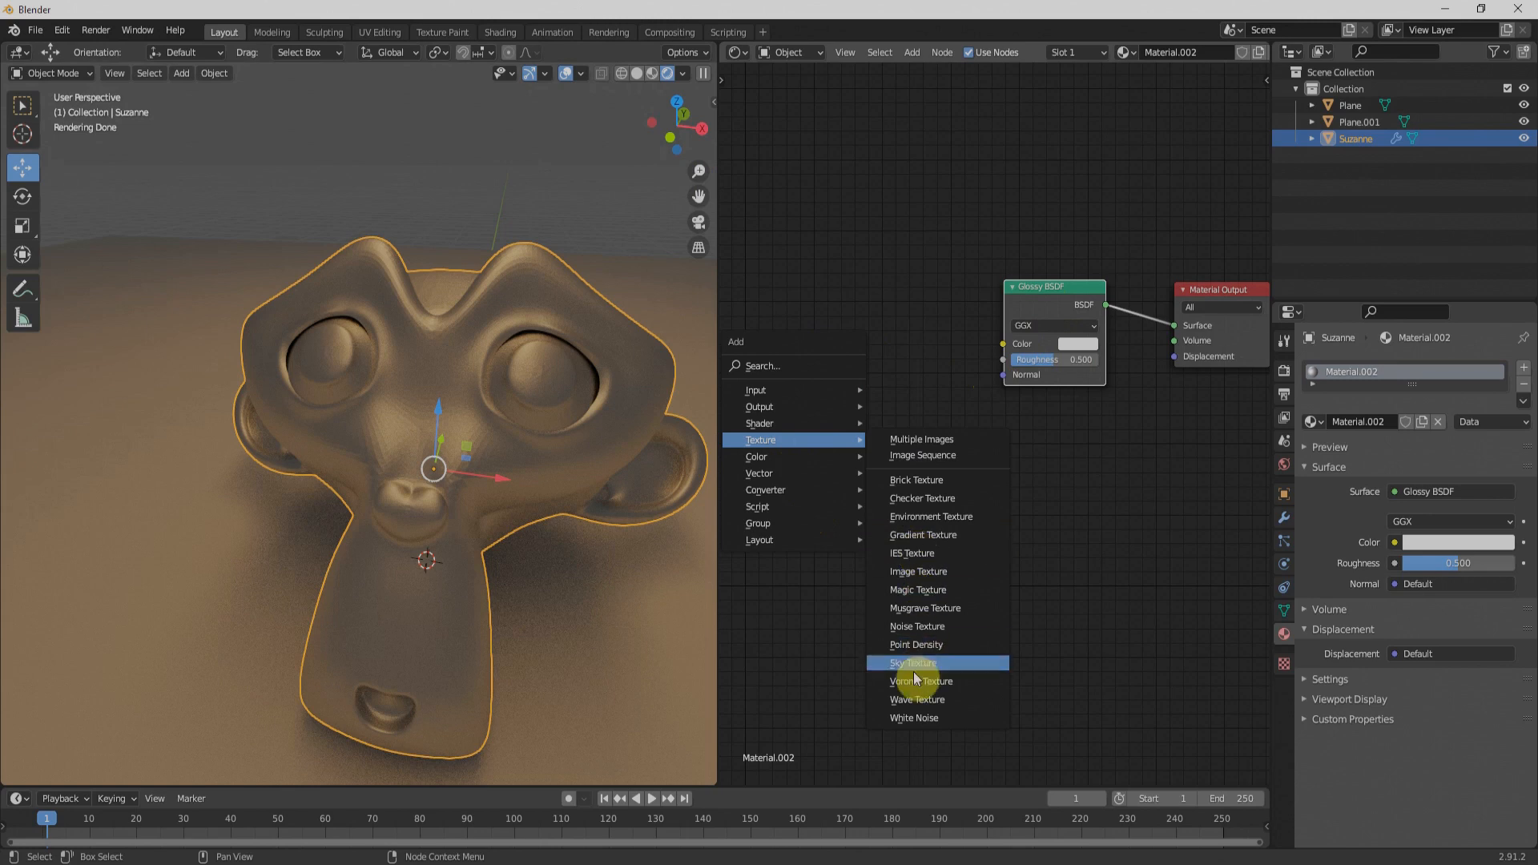
left_click(958, 679)
left_click(802, 321)
left_click_drag(901, 361, 1004, 345)
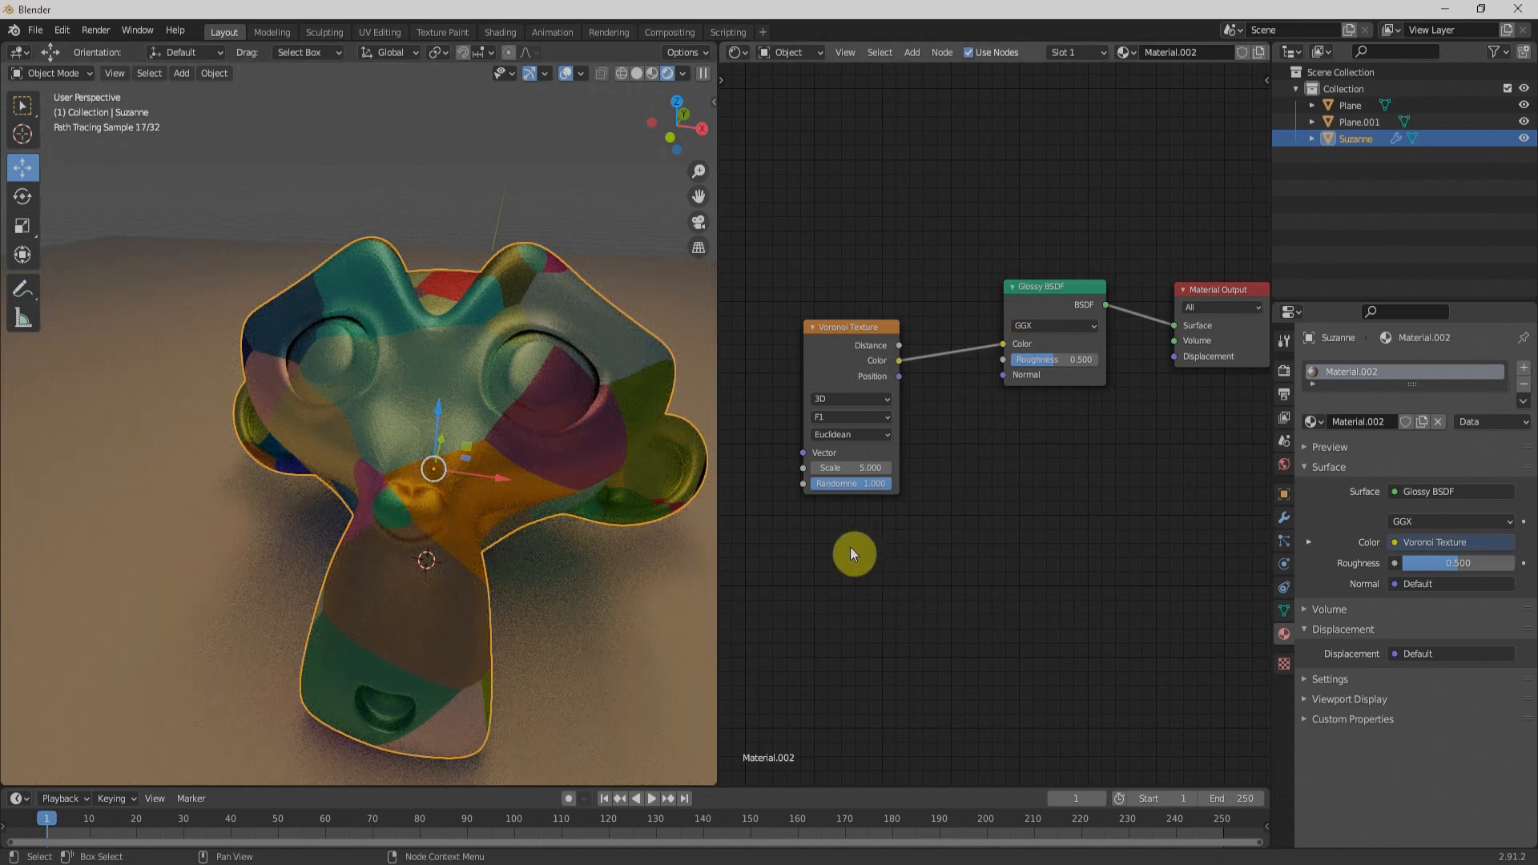
- Reroute the Voronoi Texture's Color output through a new Displacement node's Height into the Material Output's Displacement
left_click_drag(1003, 344, 1173, 357)
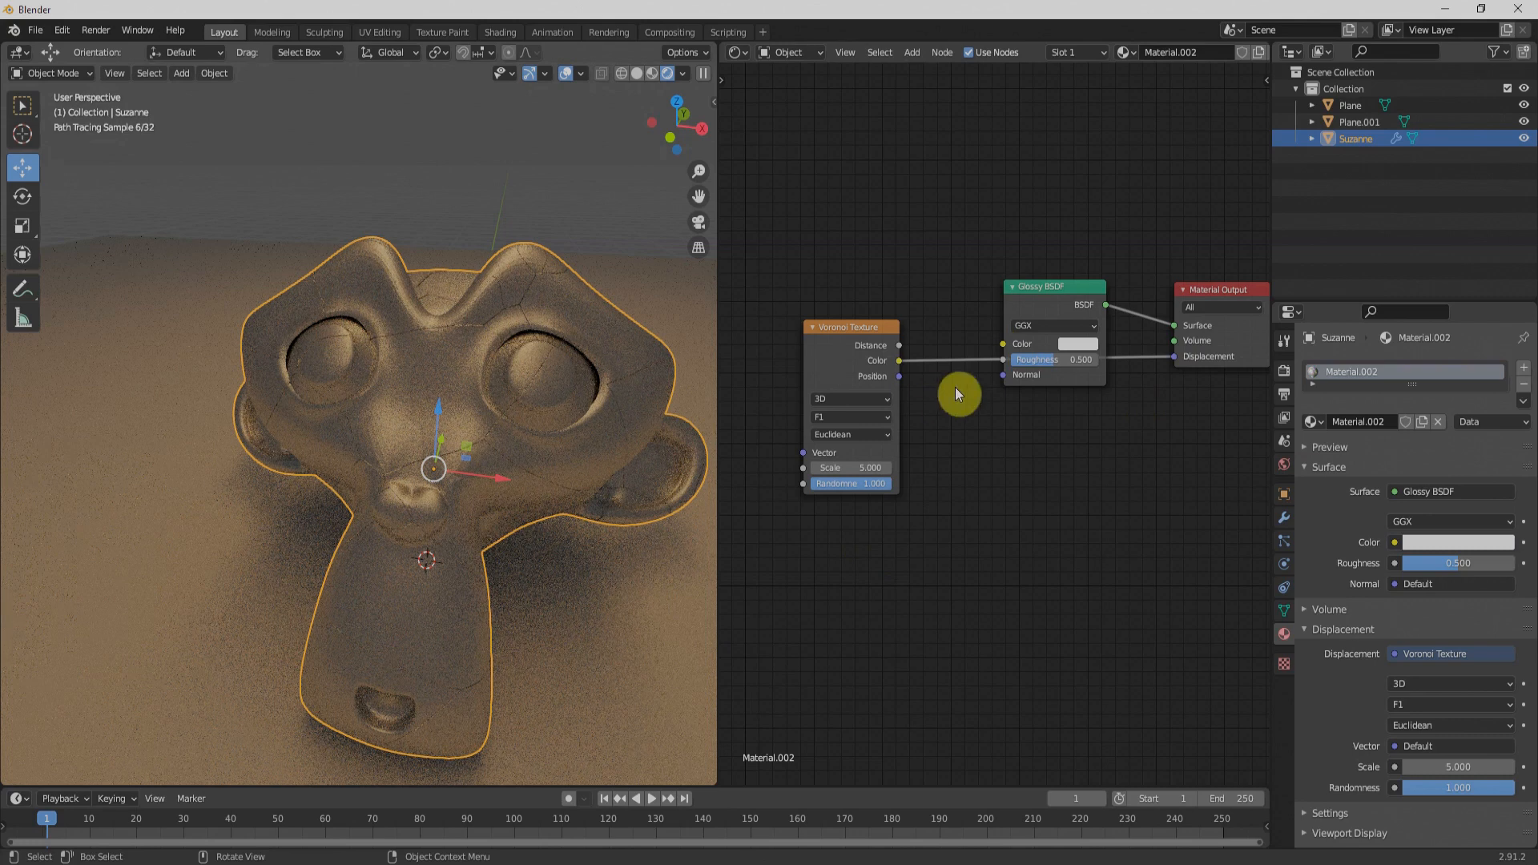
left_click_drag(867, 353, 923, 549)
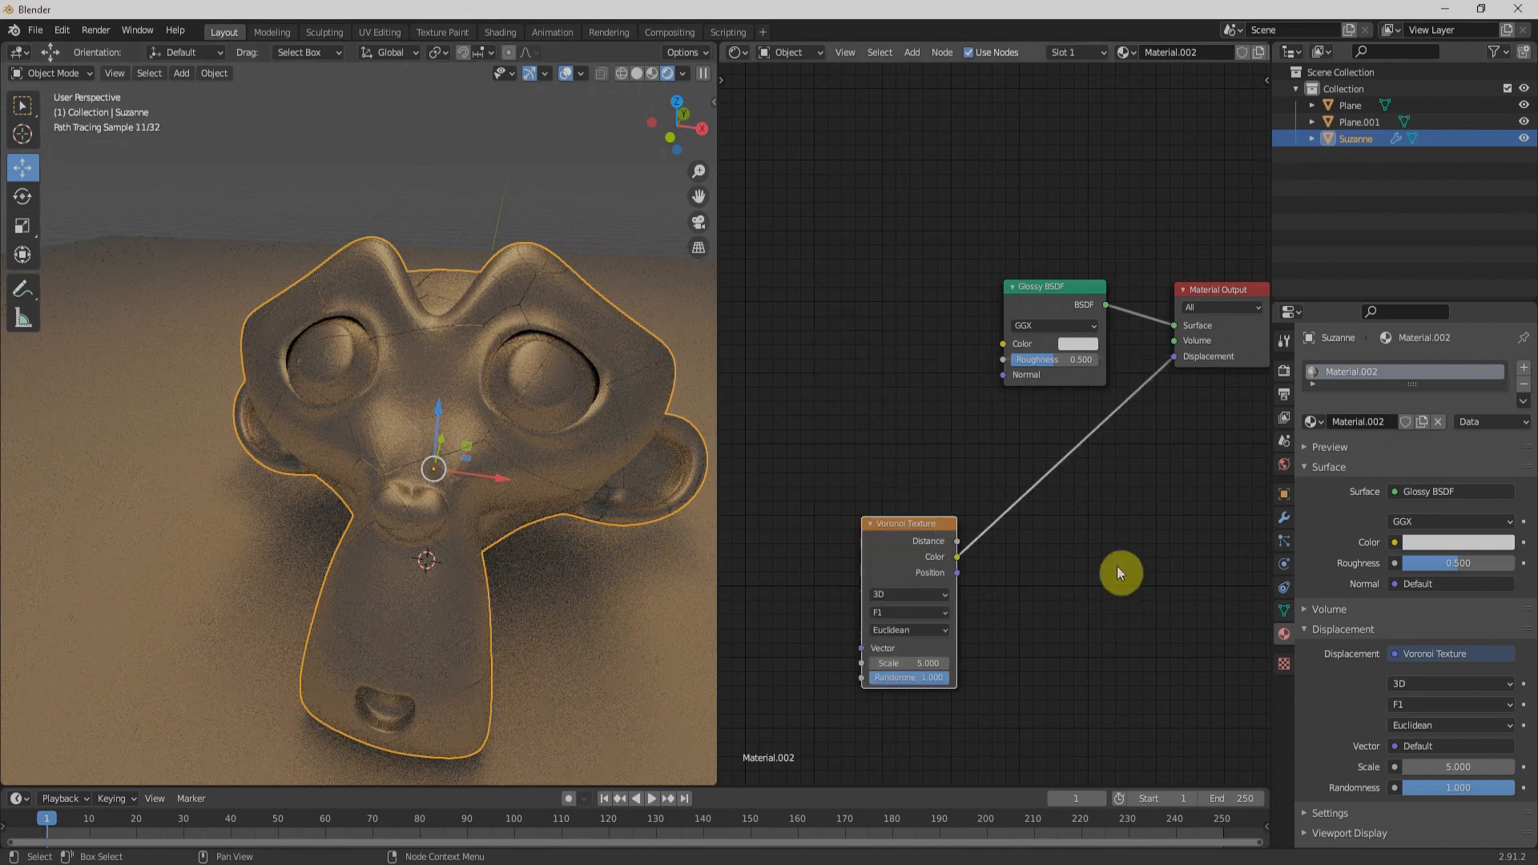
key("shift+a")
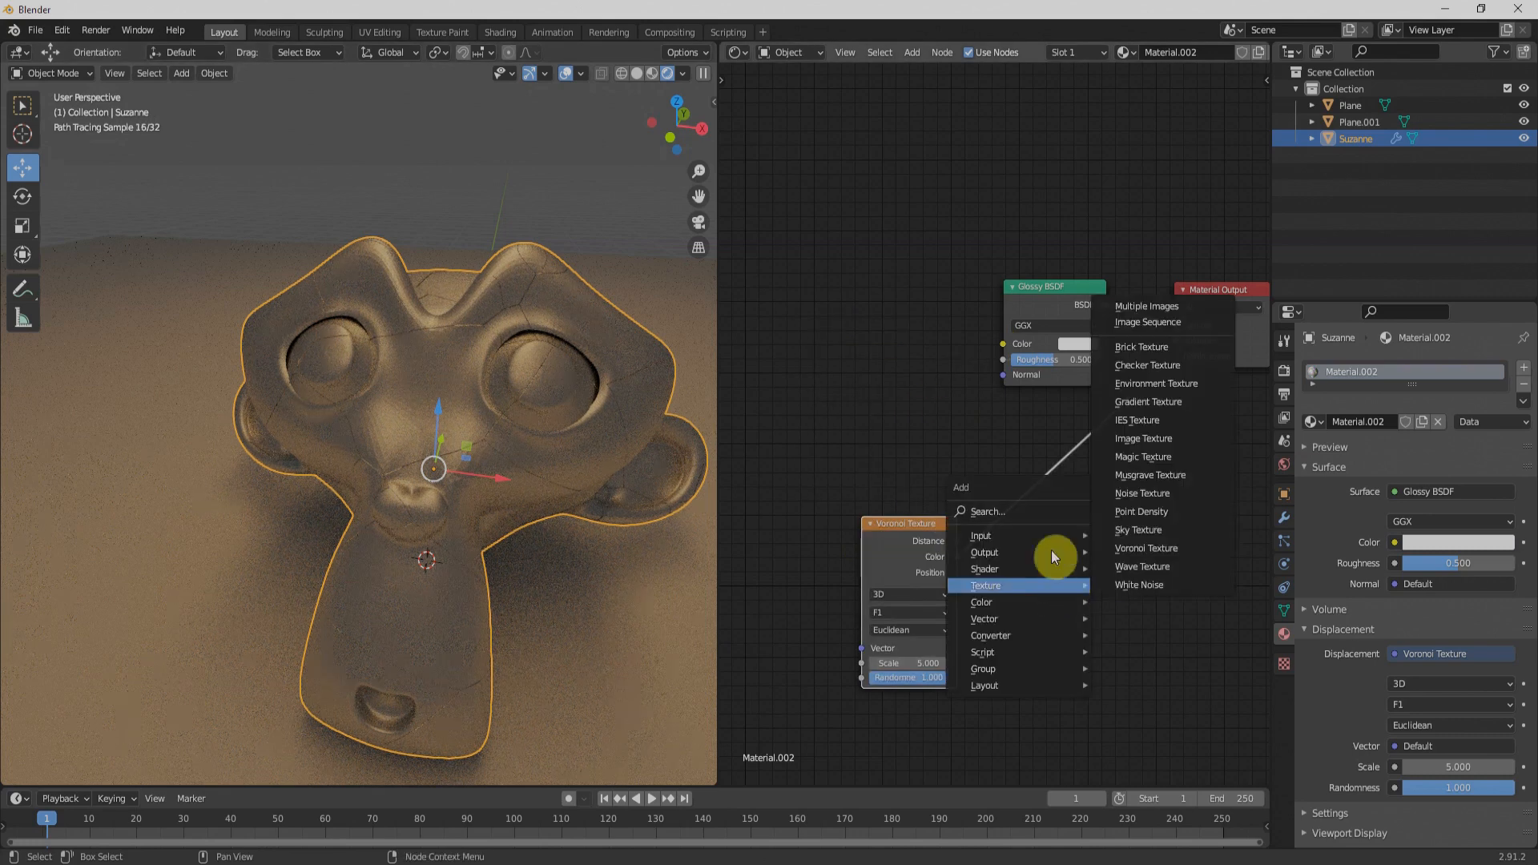
left_click(1025, 510)
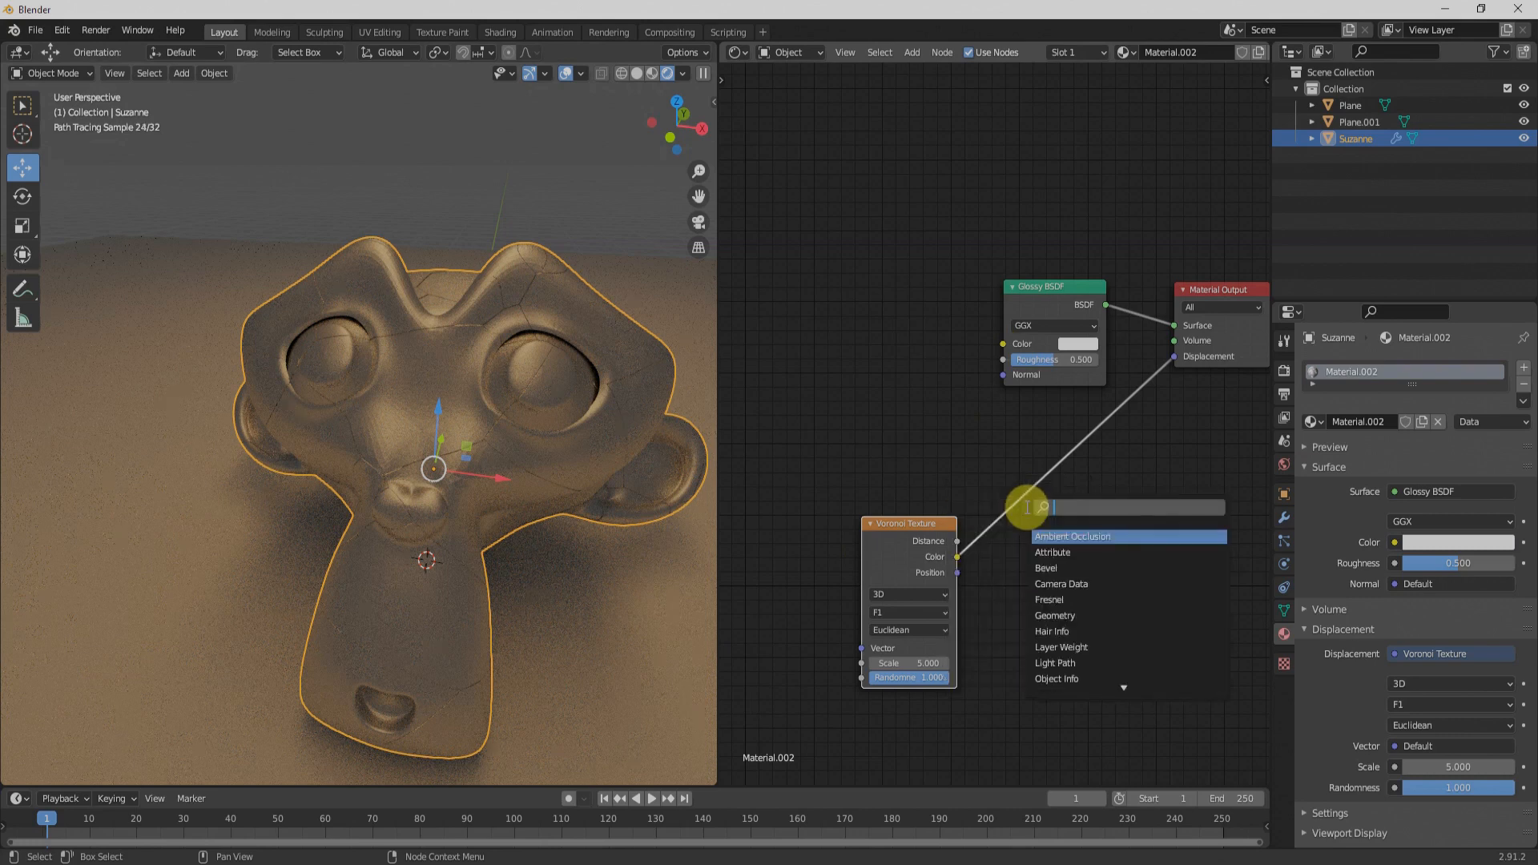
type("disp")
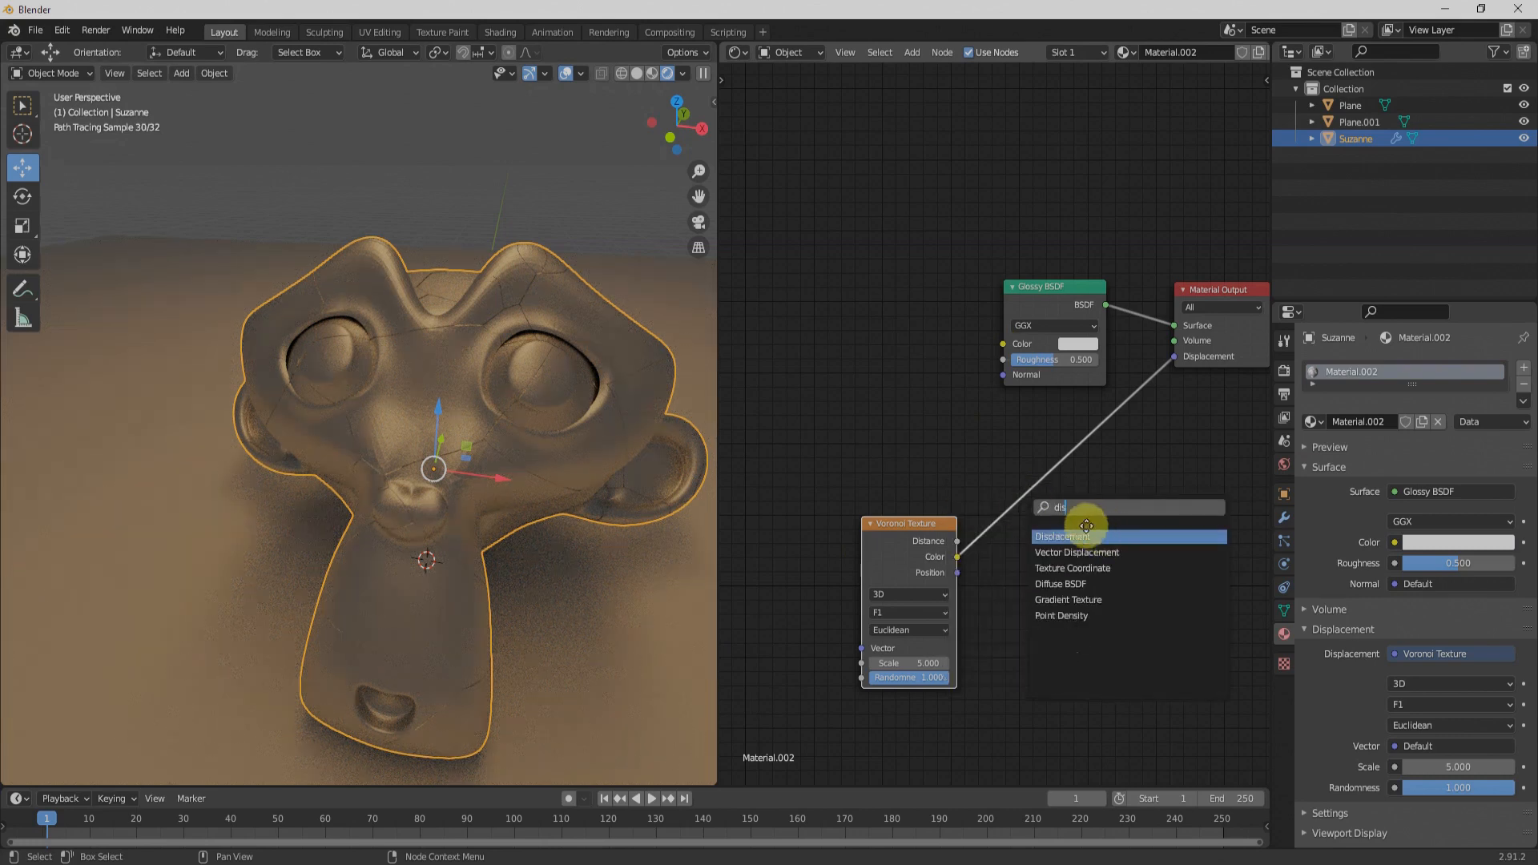
key("Return")
left_click(1078, 472)
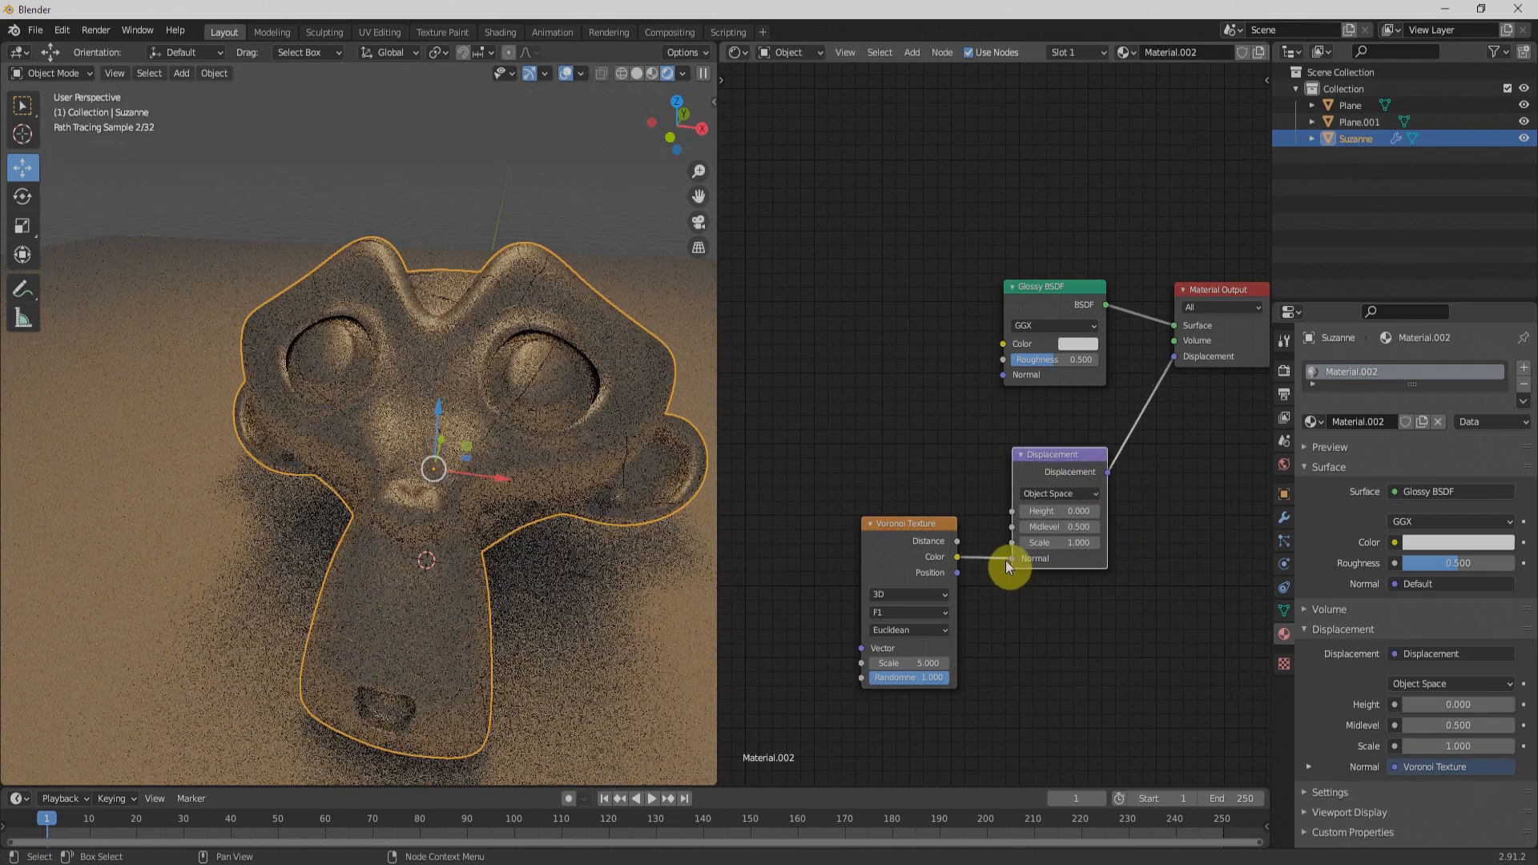
key("alt+s")
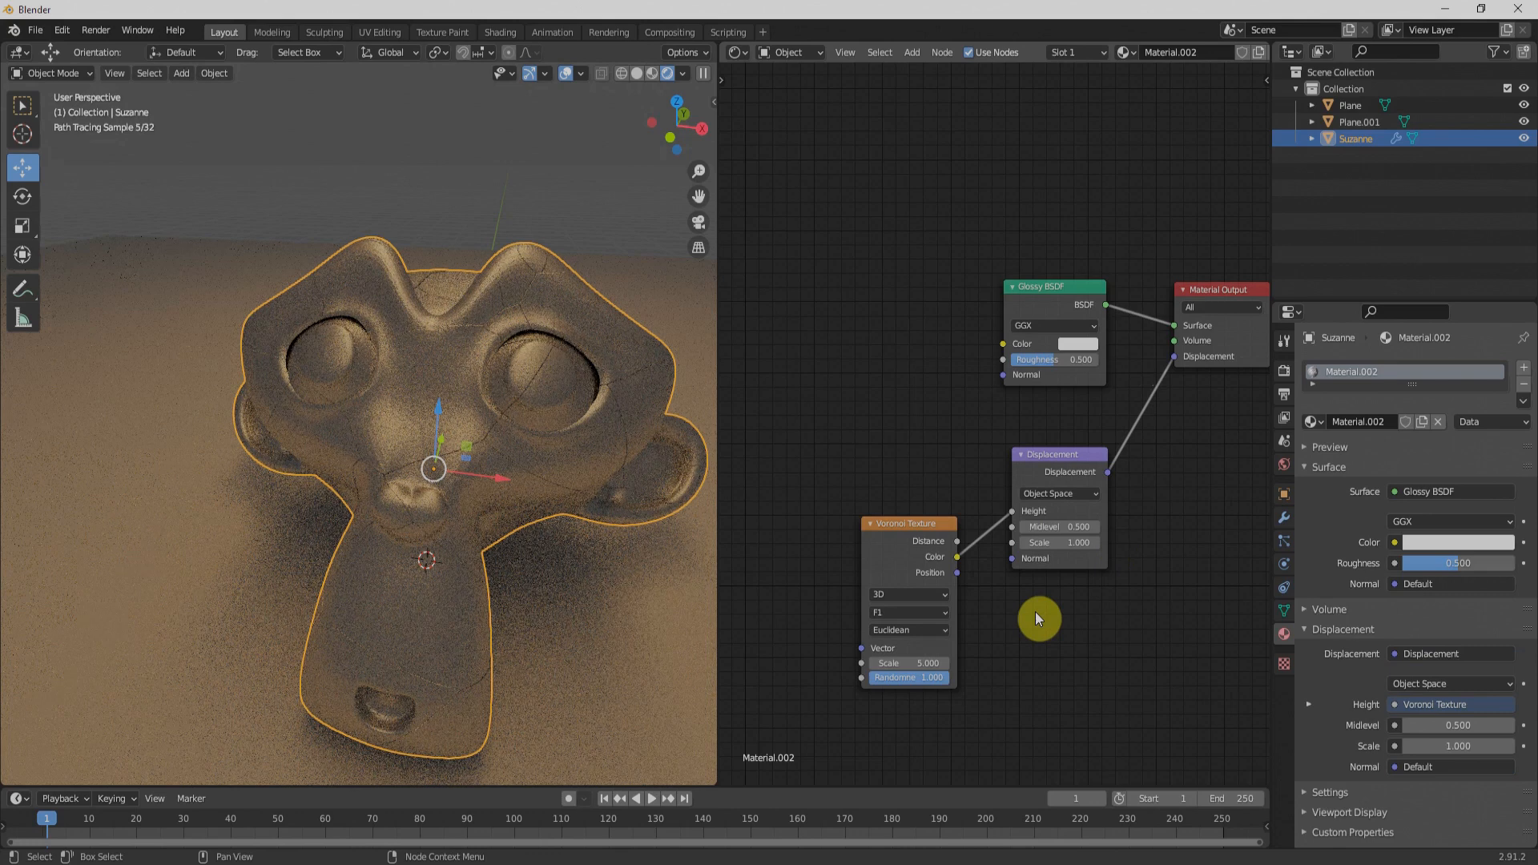
- Set the Displacement node's Scale to 18.4
left_click(1061, 543)
type("17.8")
key("Return")
left_click_drag(1062, 542, 1080, 560)
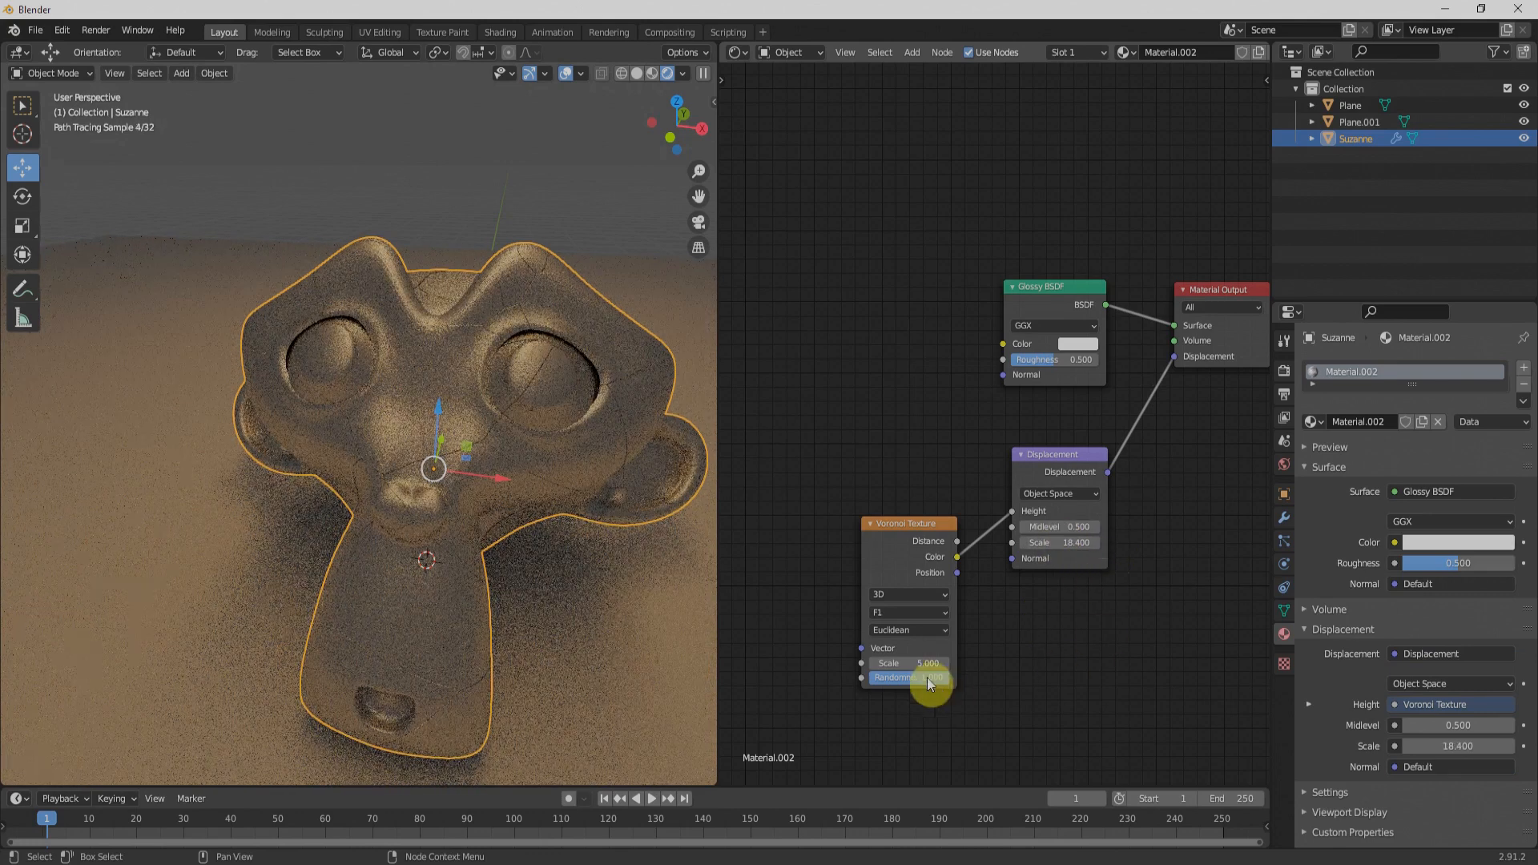
- Set the Voronoi Texture's Scale to 44.8 after trying and undoing a Randomness of 0
left_click_drag(929, 682, 881, 683)
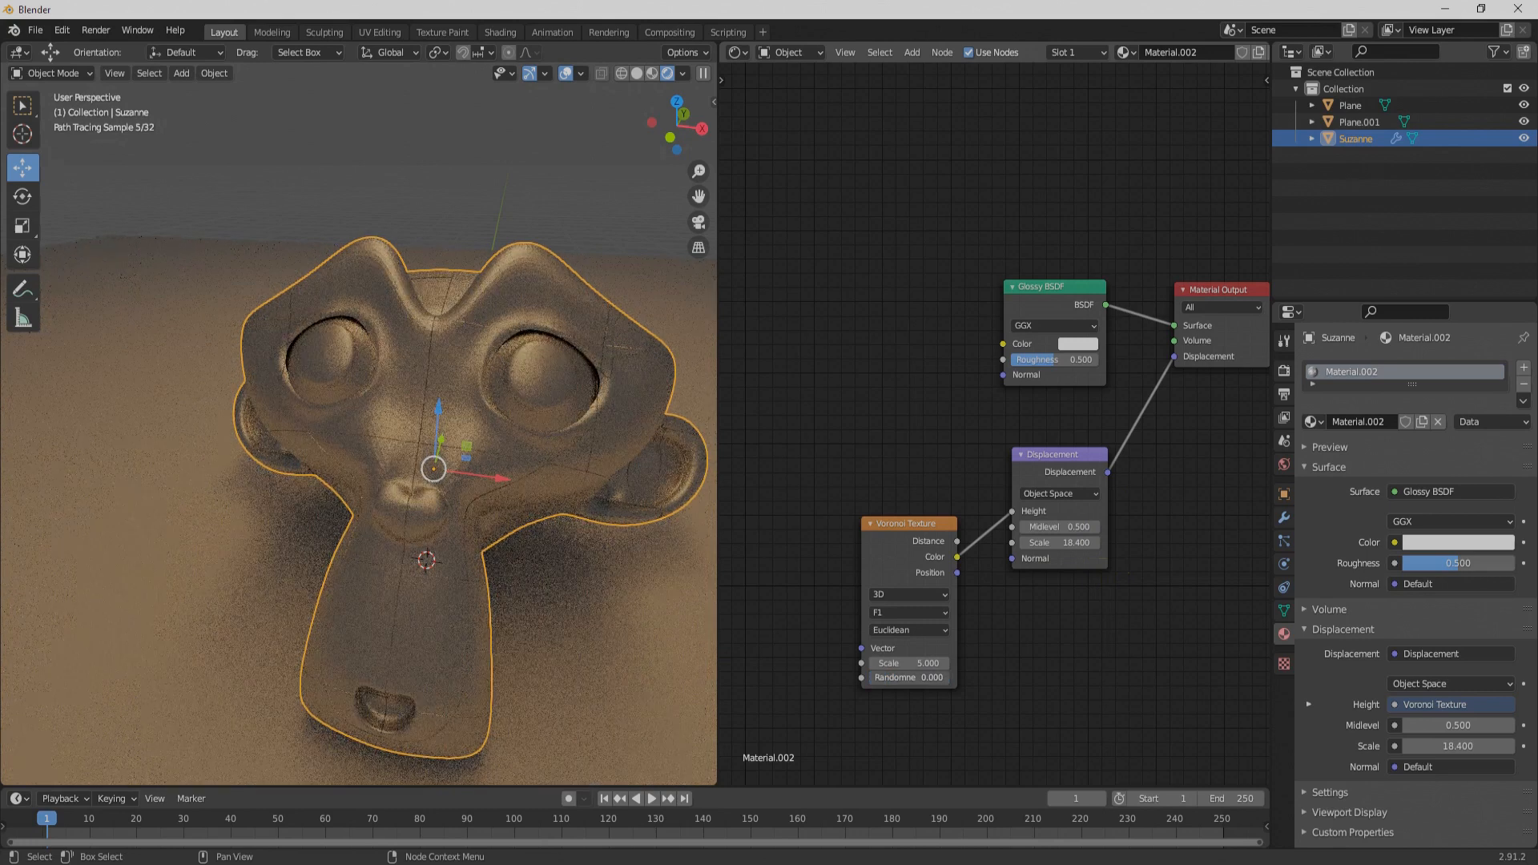
key("ctrl+z")
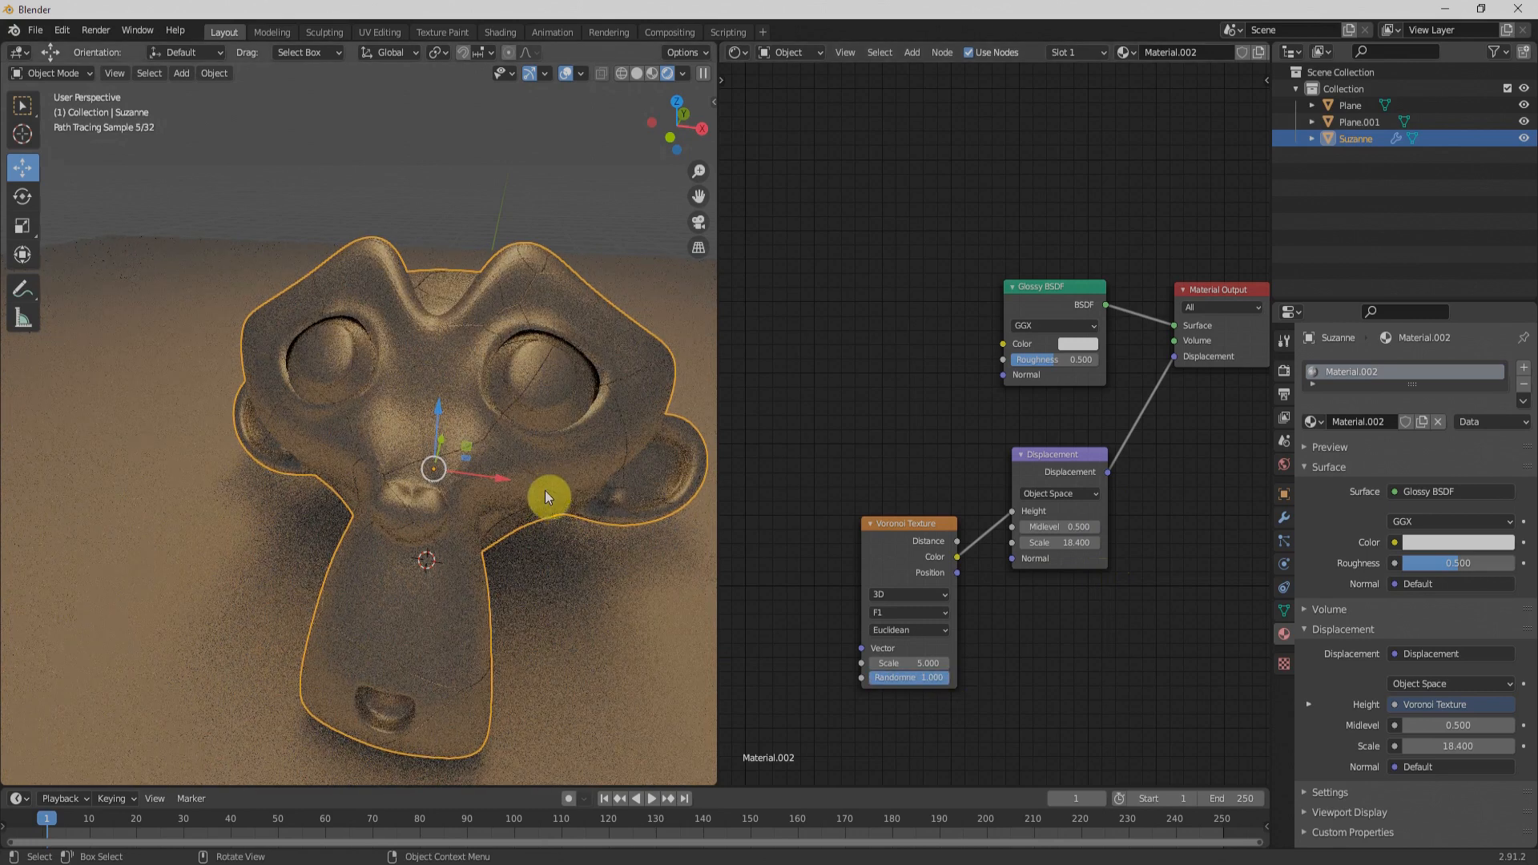
mouse_move(910, 664)
left_mouse_down()
mouse_move(945, 663)
mouse_move(728, 664)
left_mouse_up()
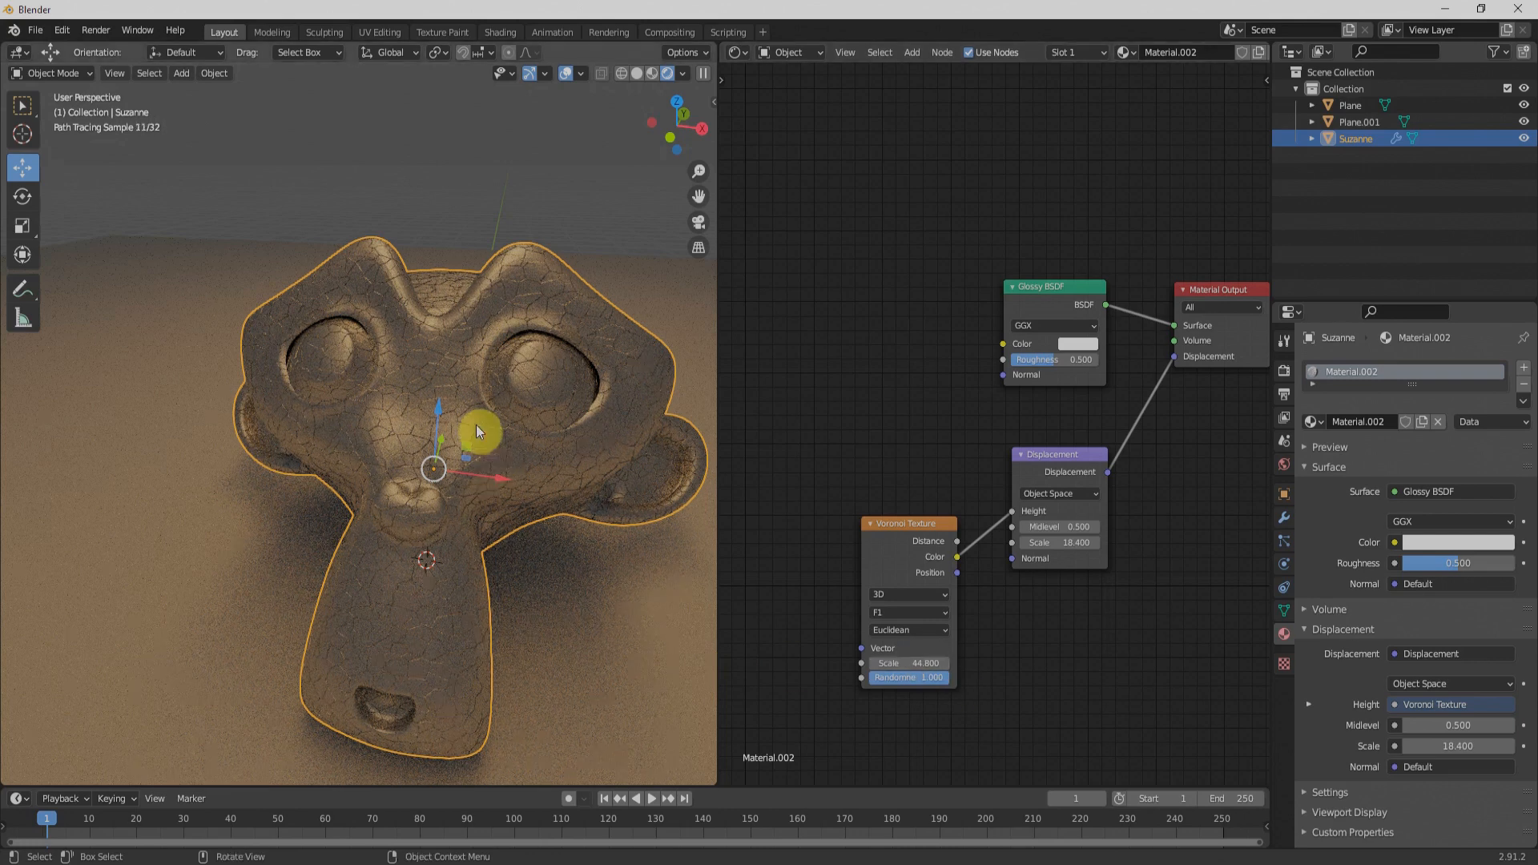
scroll(470, 420, "up", 6)
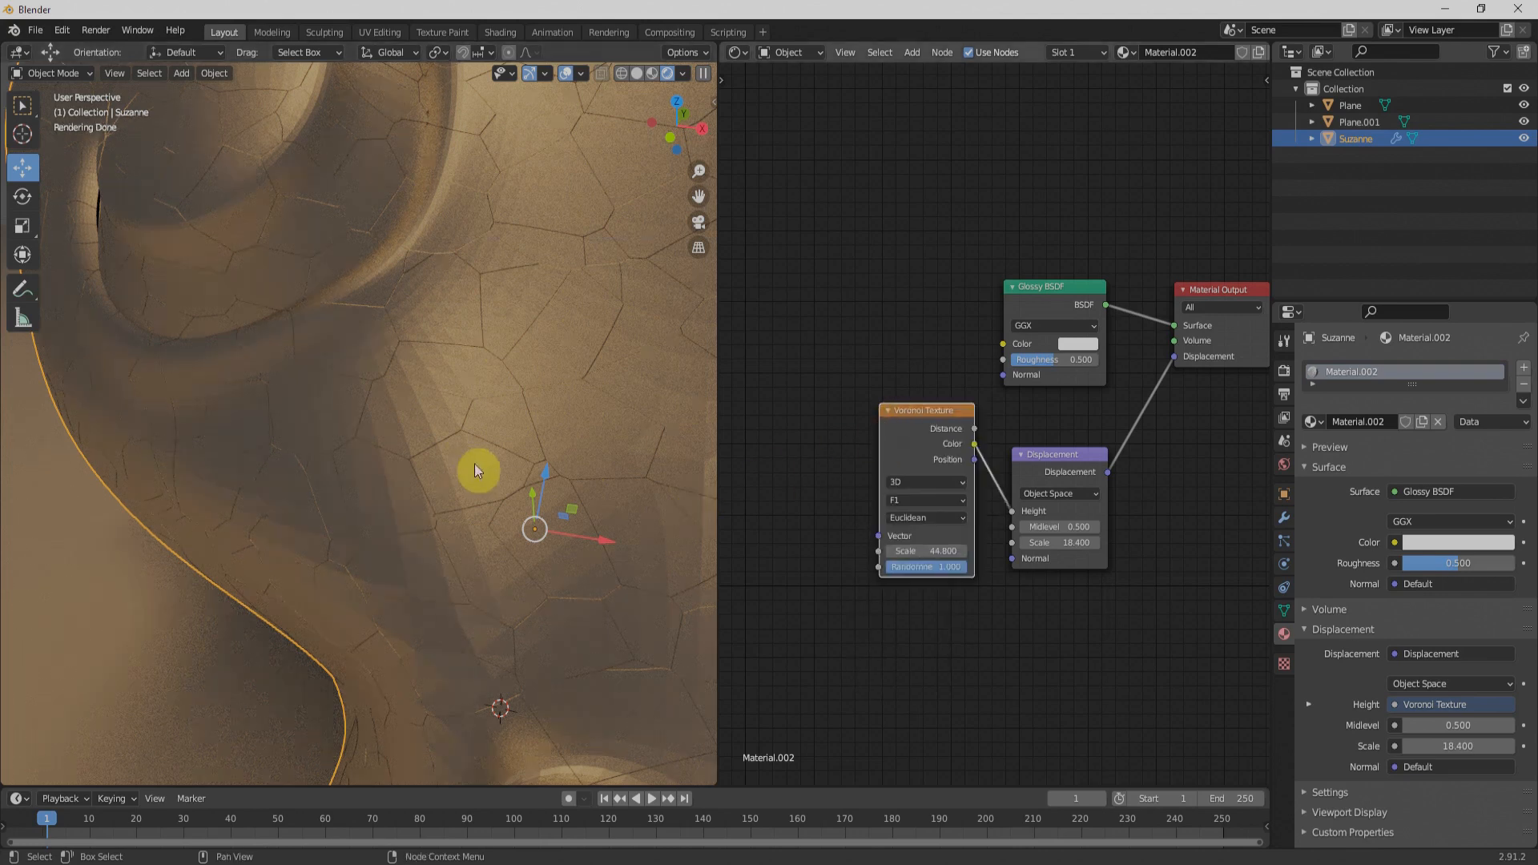
scroll(474, 470, "down", 10)
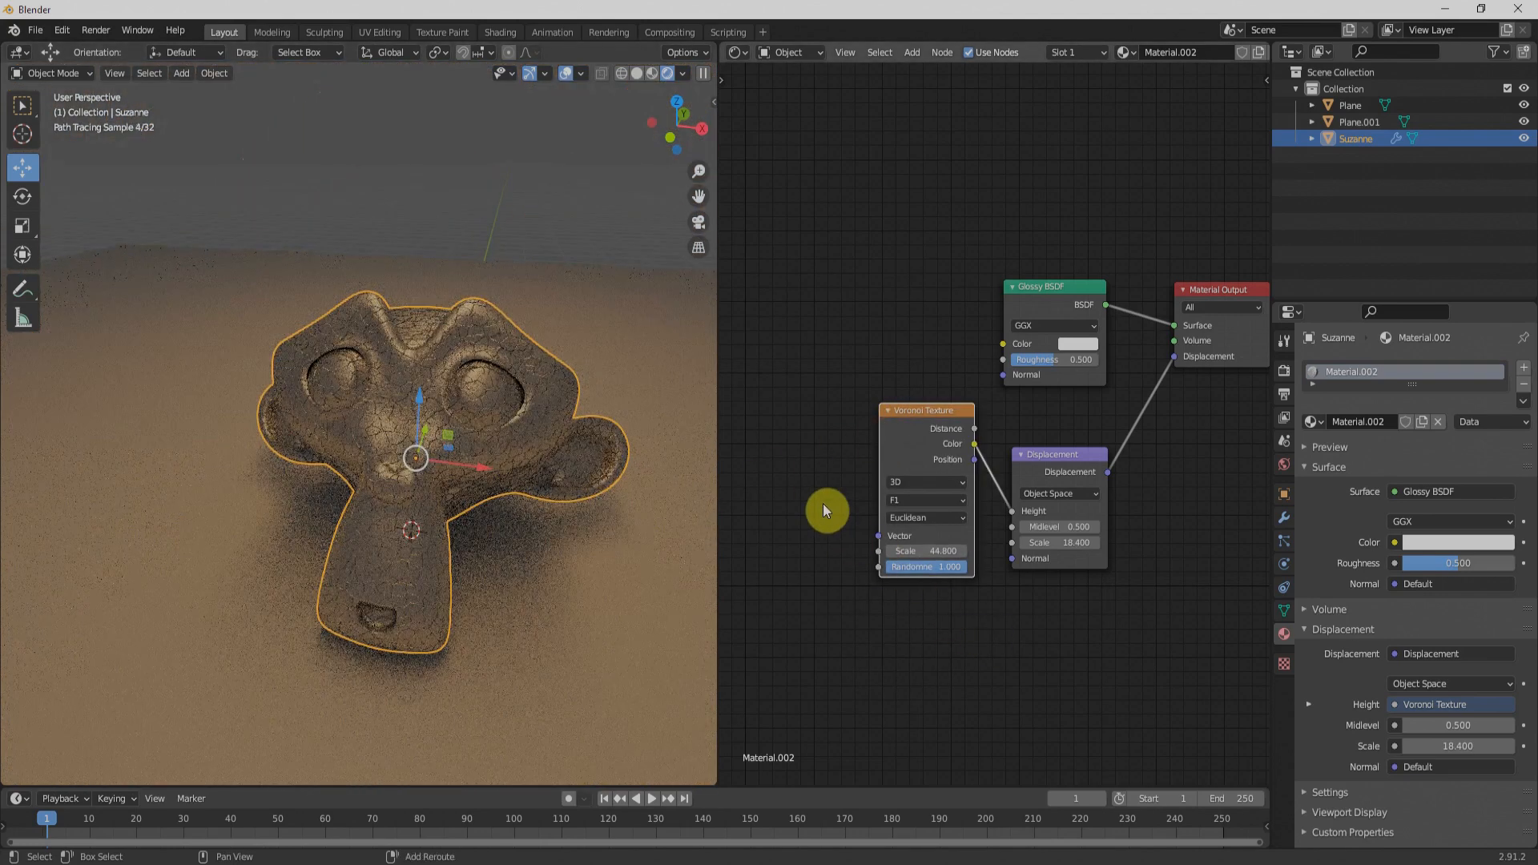
- Add a Musgrave Texture node and connect its Height output to the Voronoi Texture's Vector
key("shift+a")
left_click(823, 503)
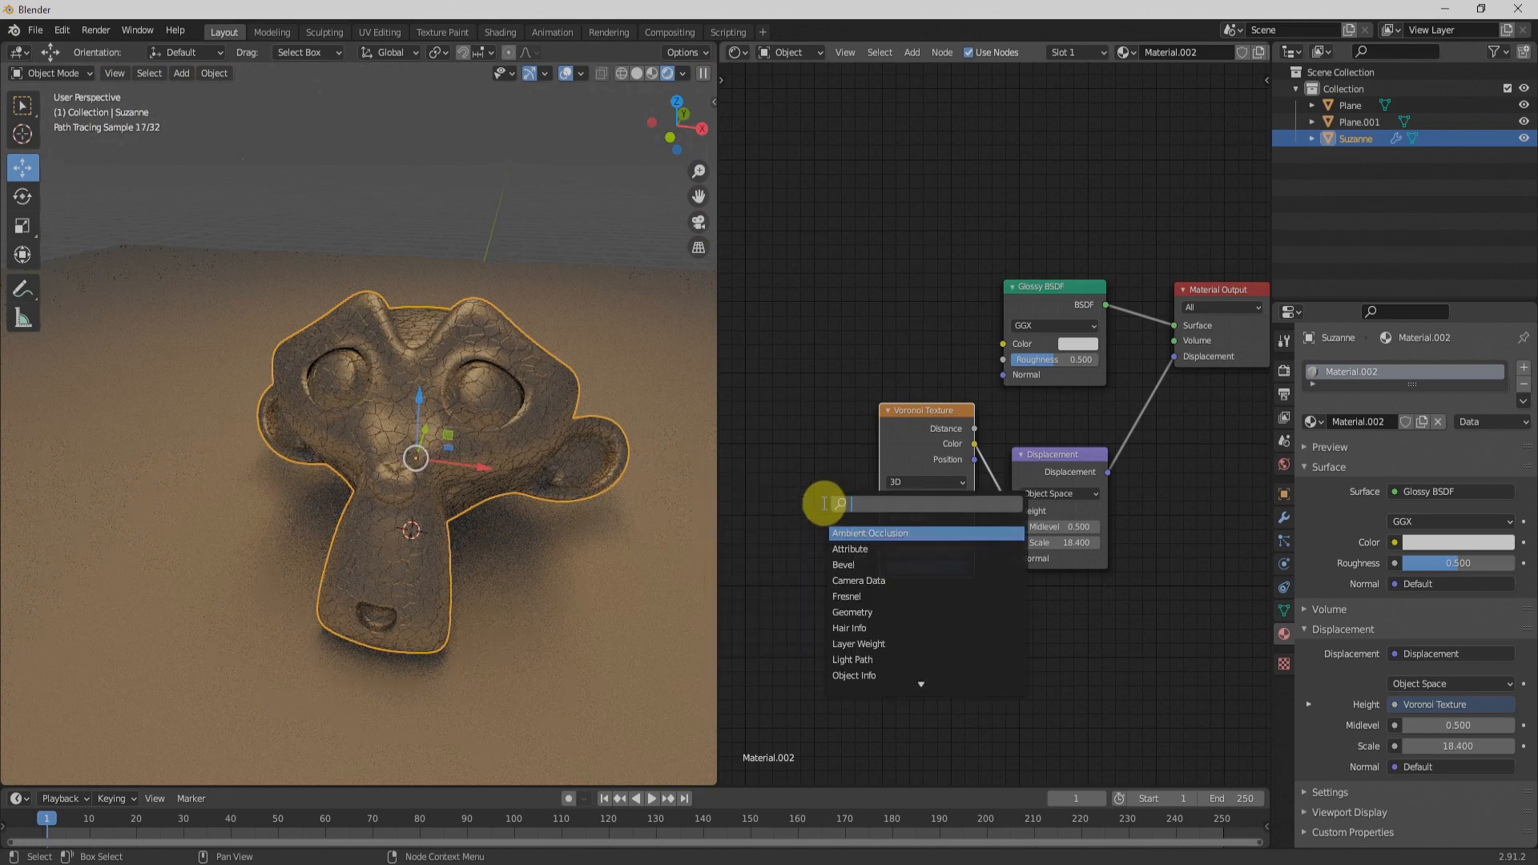
type("mis")
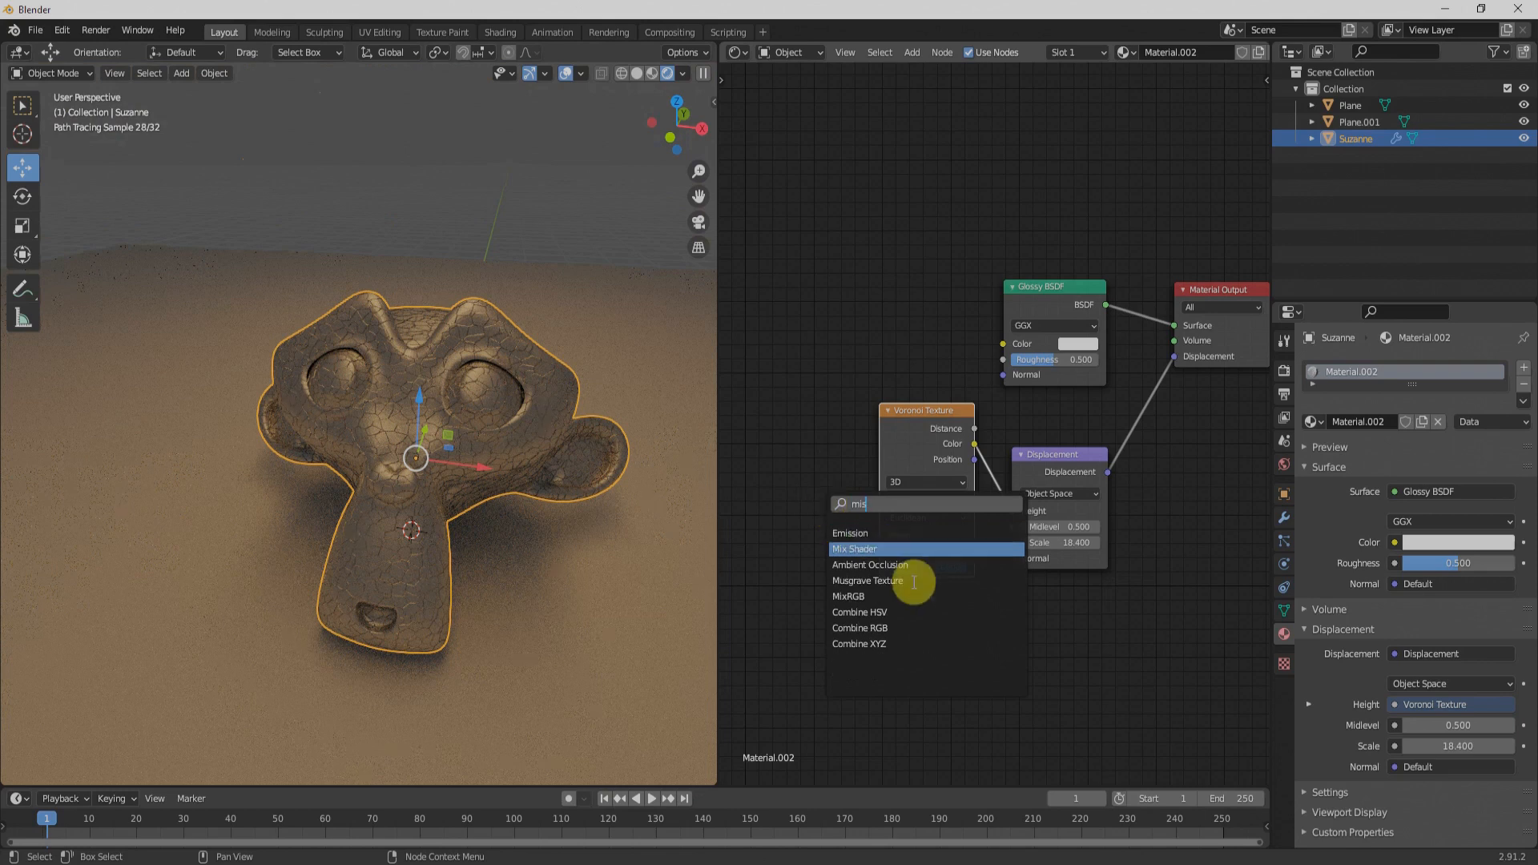
left_click(807, 500)
left_click_drag(821, 447, 877, 536)
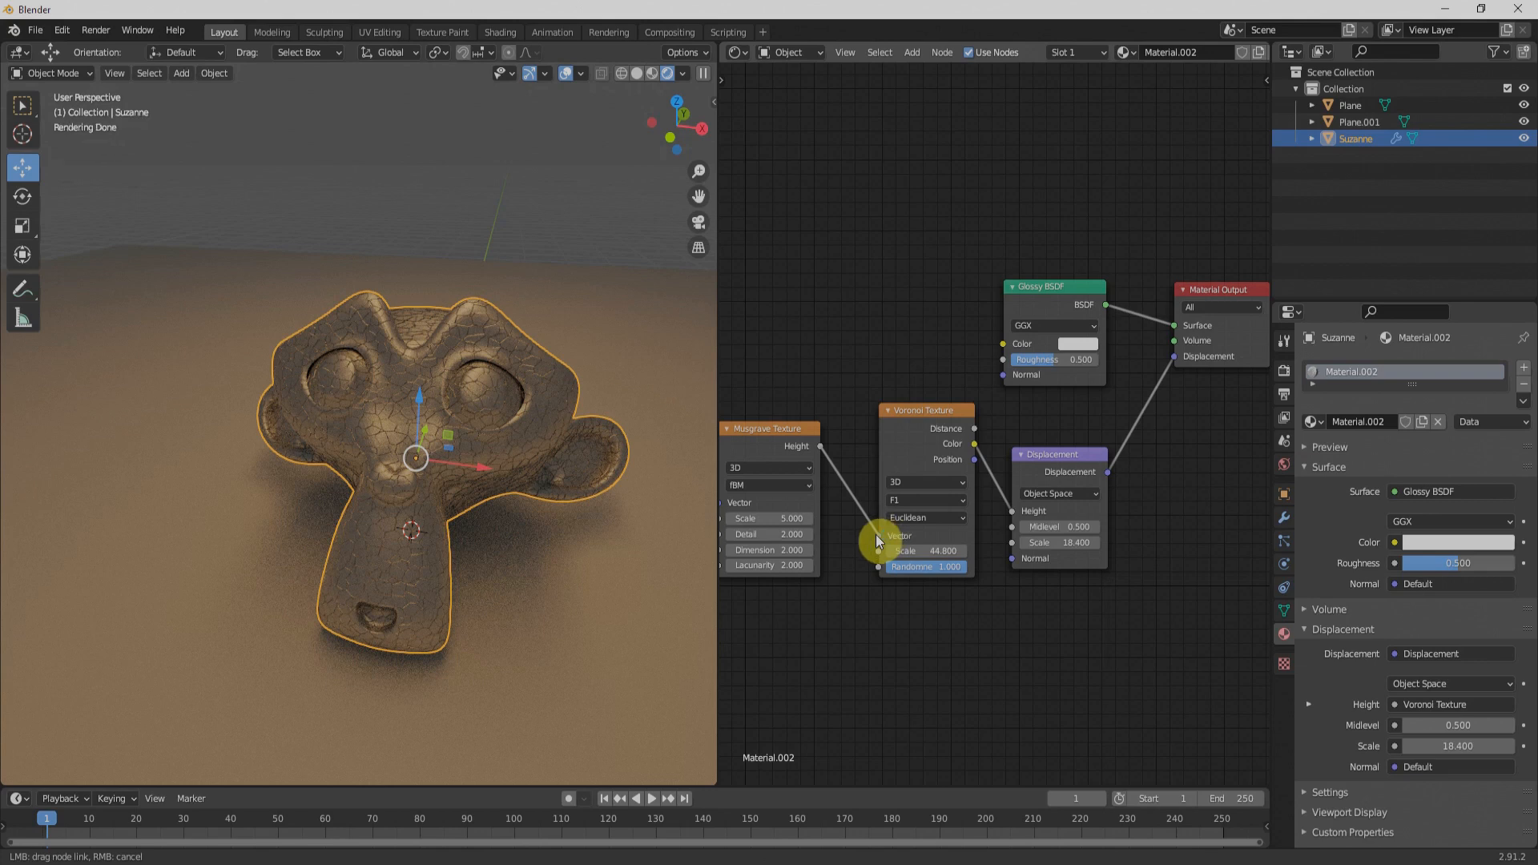
left_click_drag(877, 535, 879, 535)
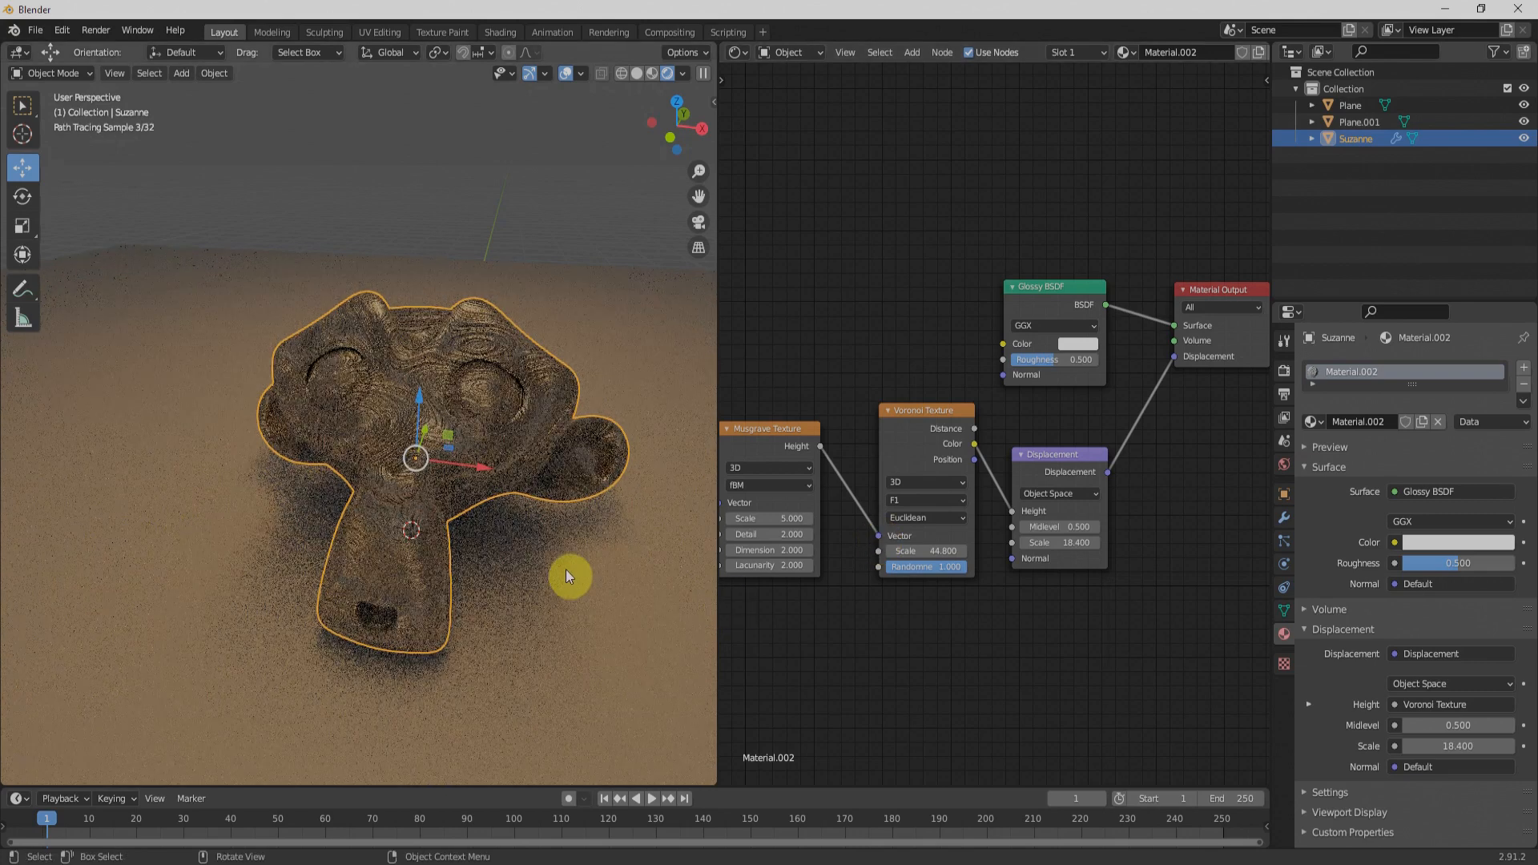
- Set the Musgrave Texture's Scale to 1
scroll(526, 406, "up", 4)
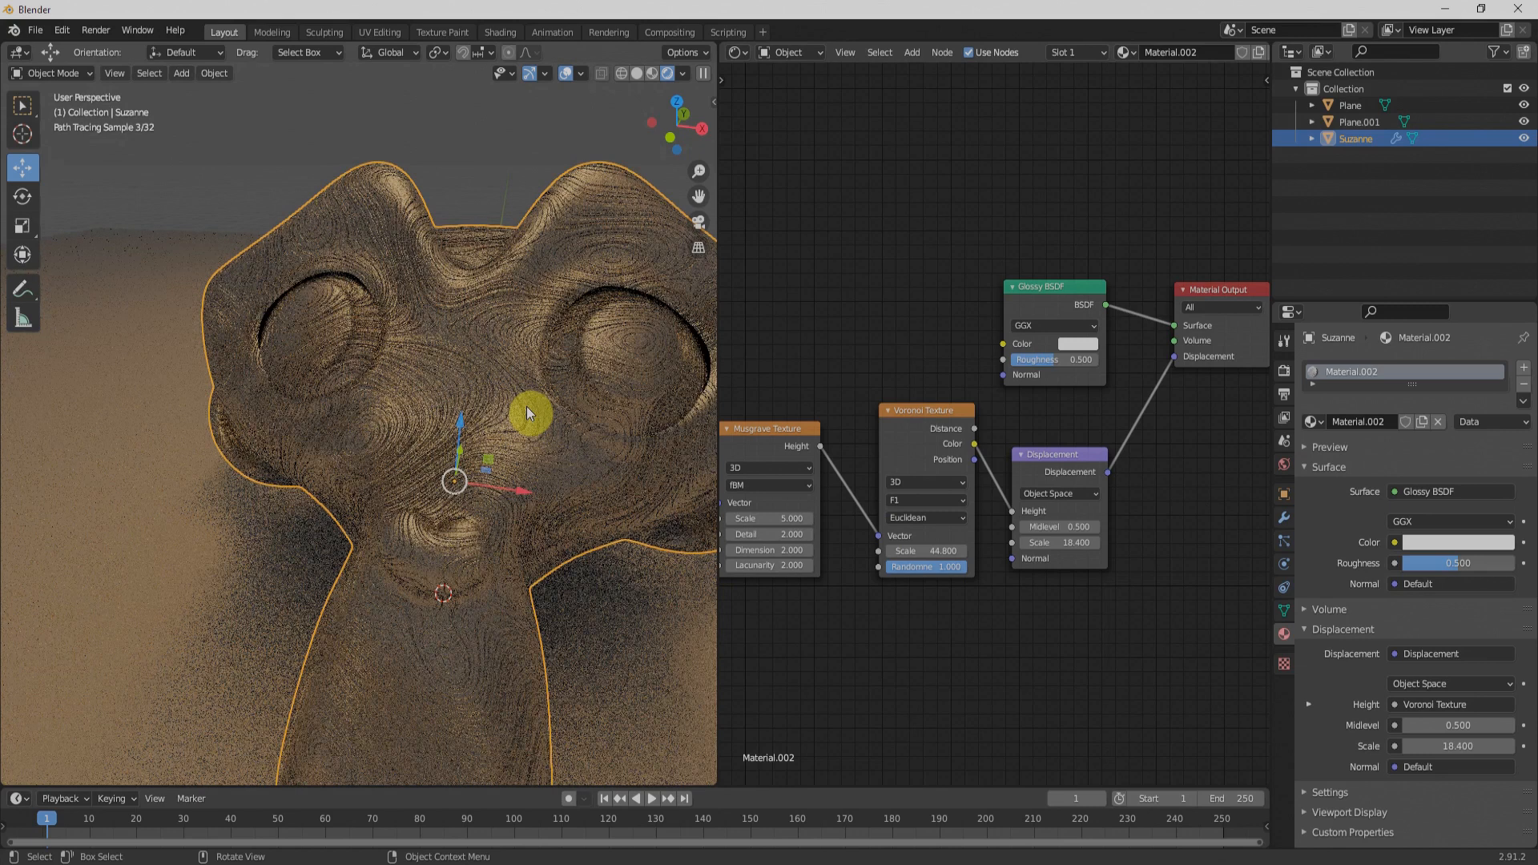
left_click(762, 520)
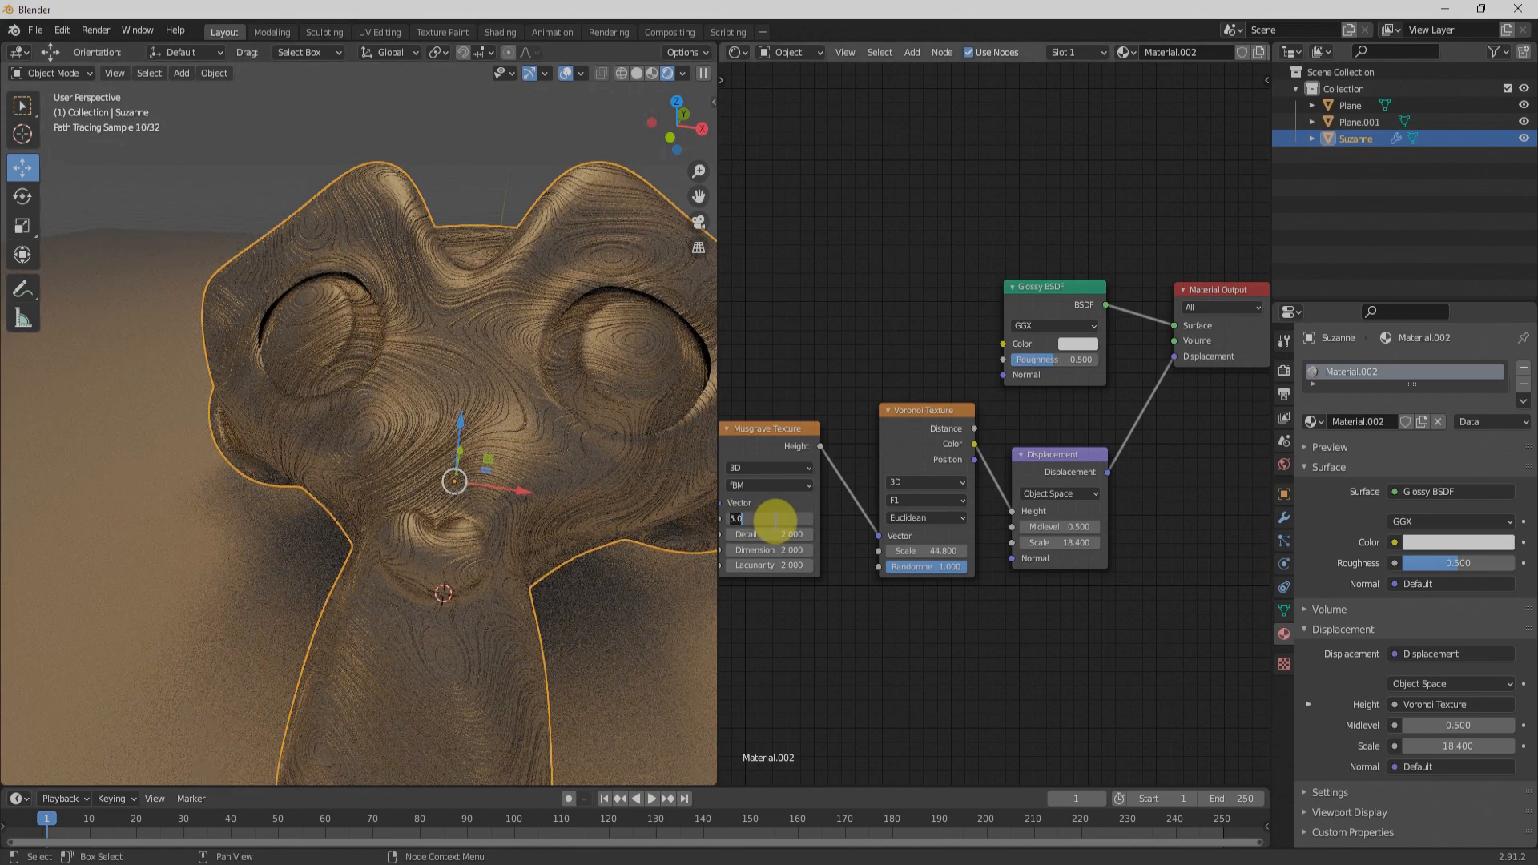
key("Return")
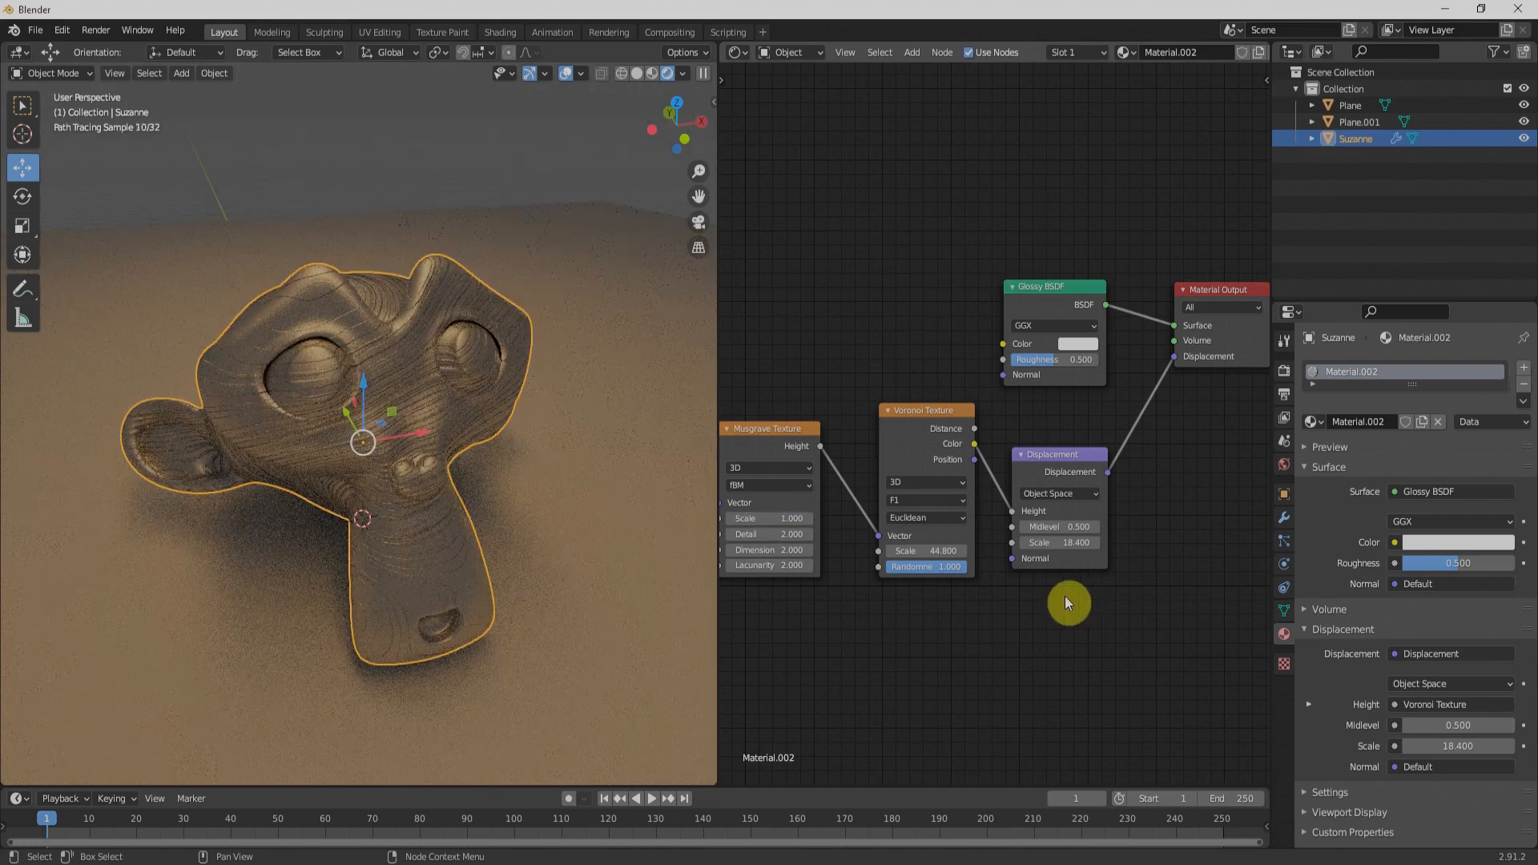
- Move the Musgrave Texture node lower and the Voronoi Texture node higher in the shader graph
left_click_drag(792, 446, 859, 591)
left_click_drag(930, 418, 920, 268)
left_click_drag(829, 582, 806, 533)
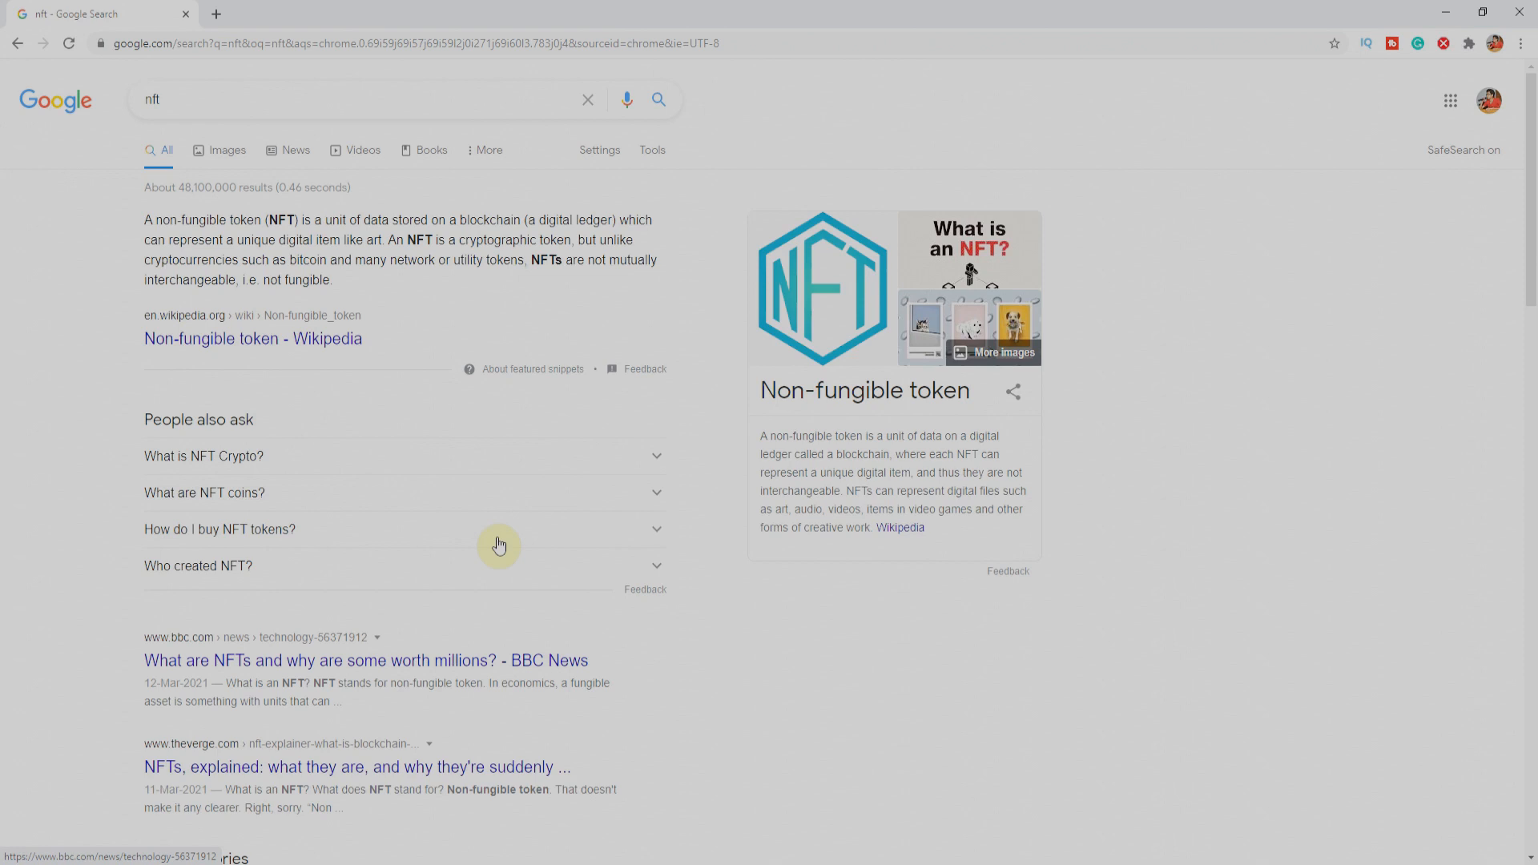
- Switch to the browser and look through the Google search results for "nft"
scroll(517, 513, "down", 2)
scroll(517, 513, "down", 2)
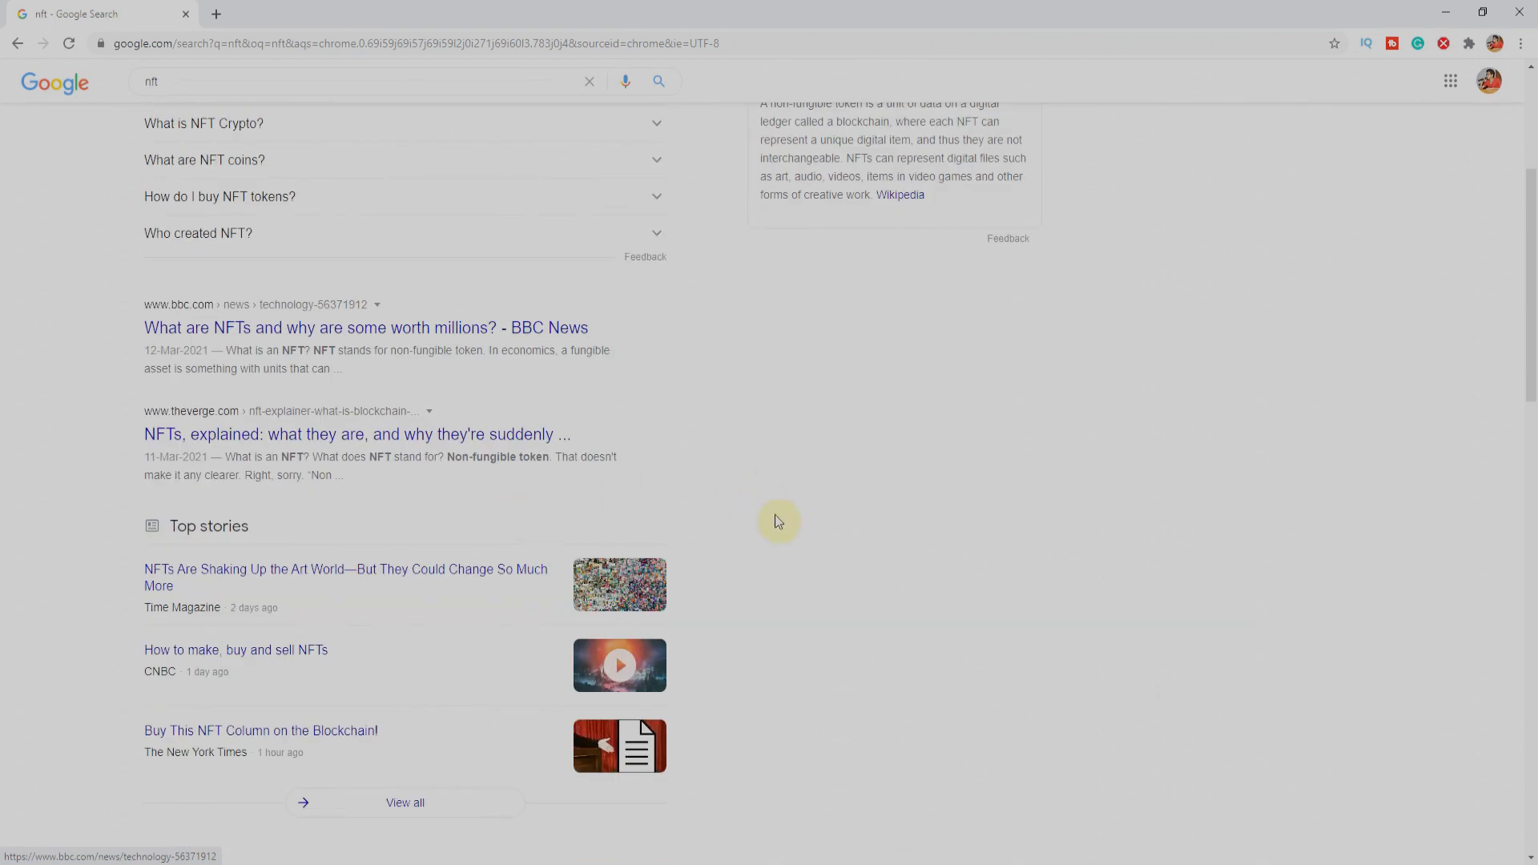